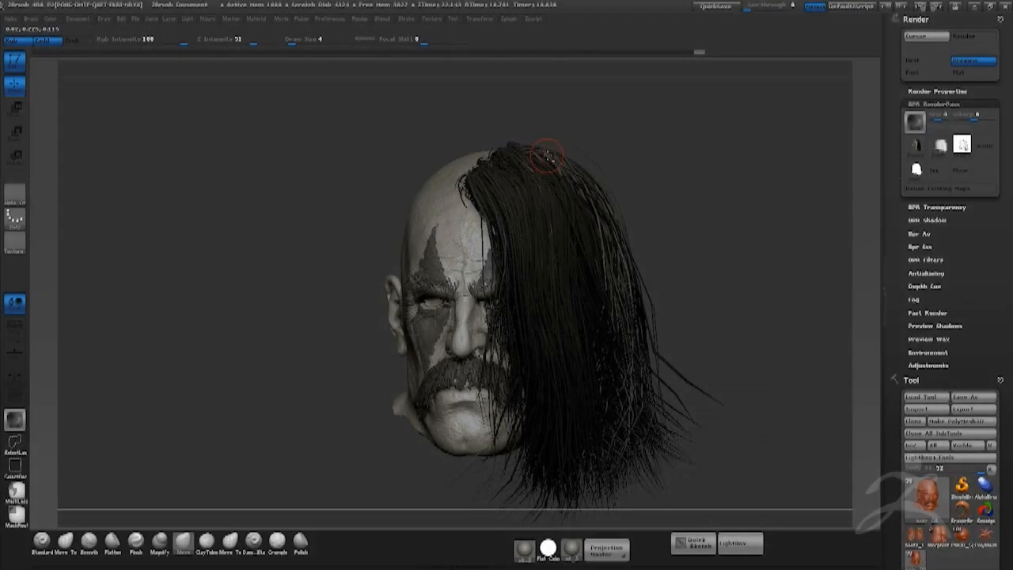
Select the long hair fibers on the head and show their entry in the subtool list.
left_click(546, 156, "alt")
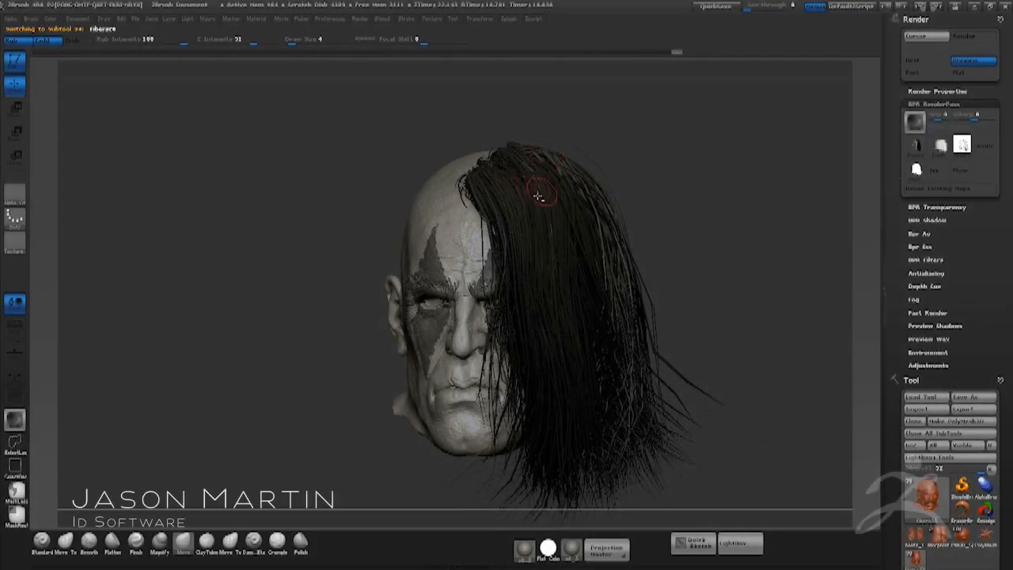
left_click_drag(620, 149, 709, 149)
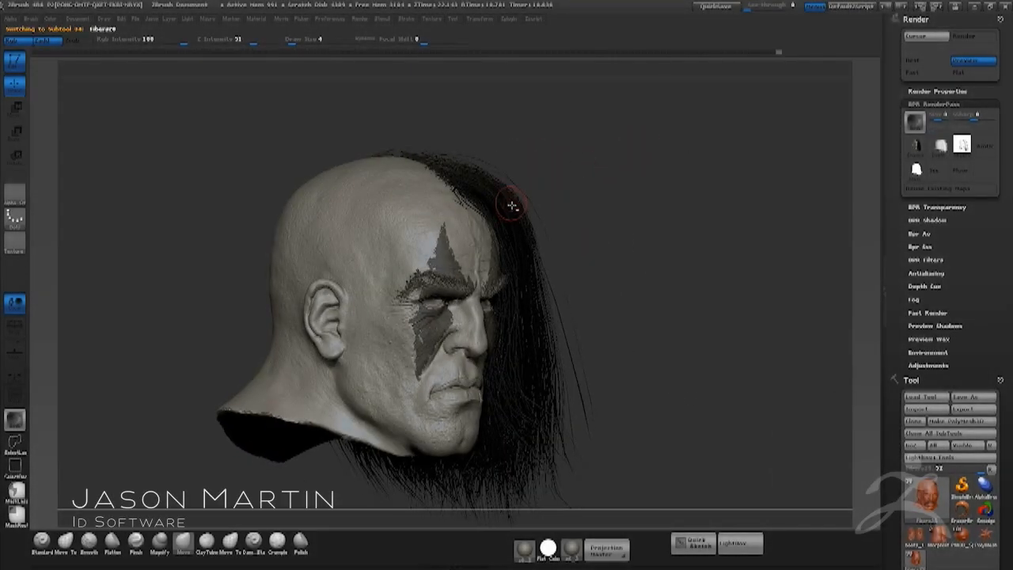
left_click_drag(903, 522, 904, 120)
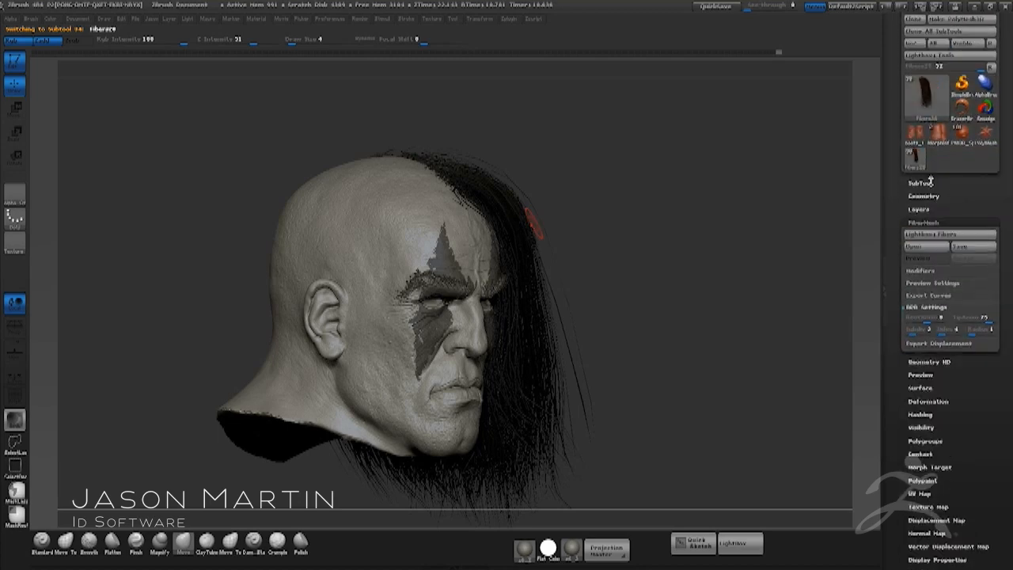
left_click(934, 183)
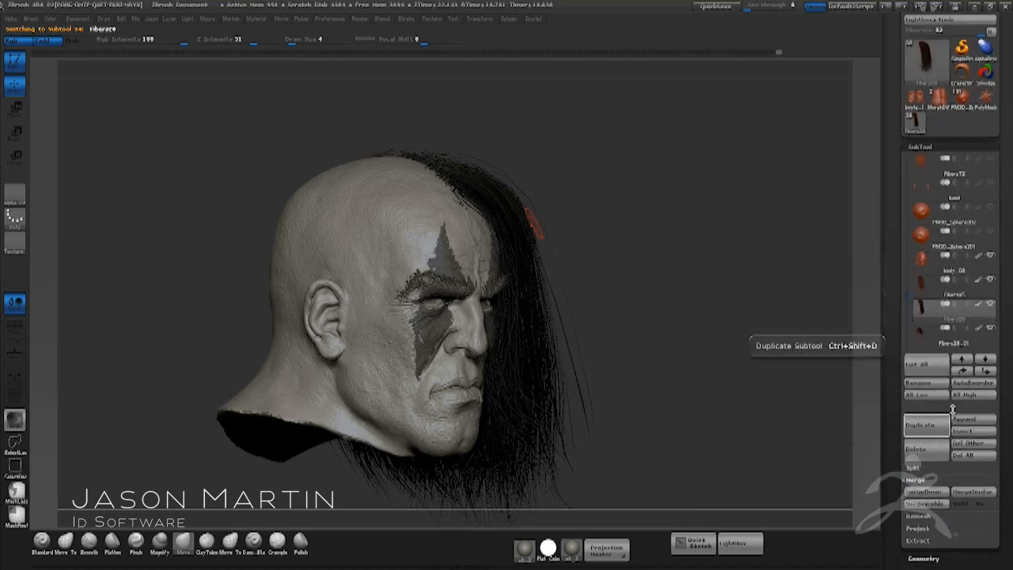
left_click_drag(1005, 315, 1006, 292)
mouse_move(923, 286)
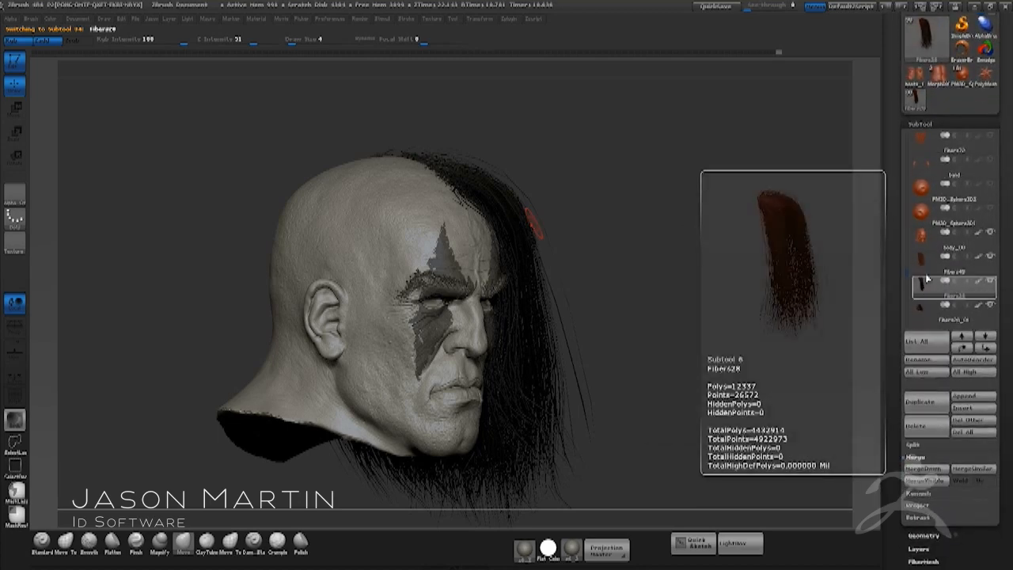
left_click(926, 402)
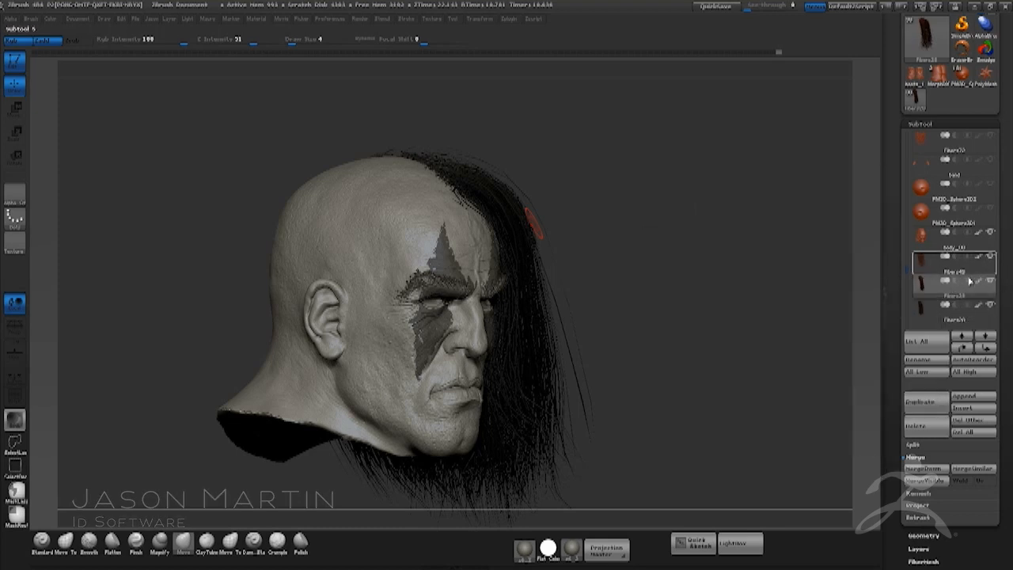
left_click(923, 467)
left_click(815, 492)
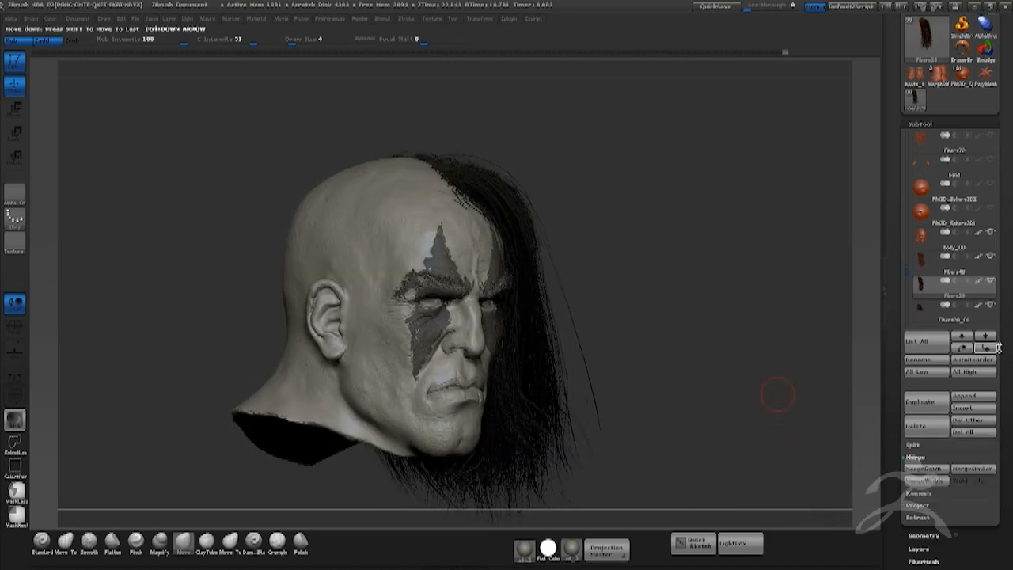
Show the FiberMesh settings of the selected hair, including its BPR Settings.
scroll(933, 350, "down", 5)
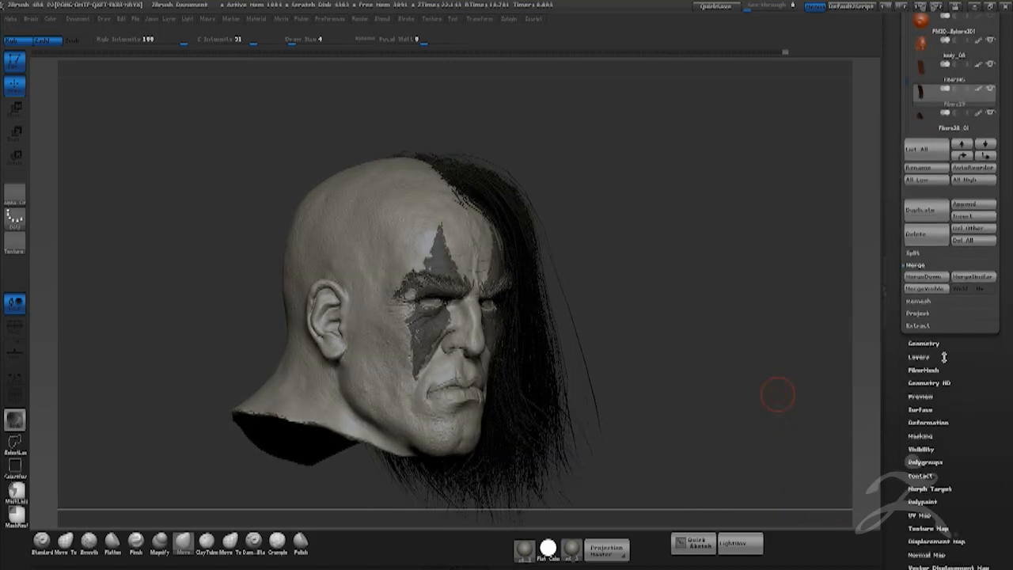
scroll(966, 344, "down", 6)
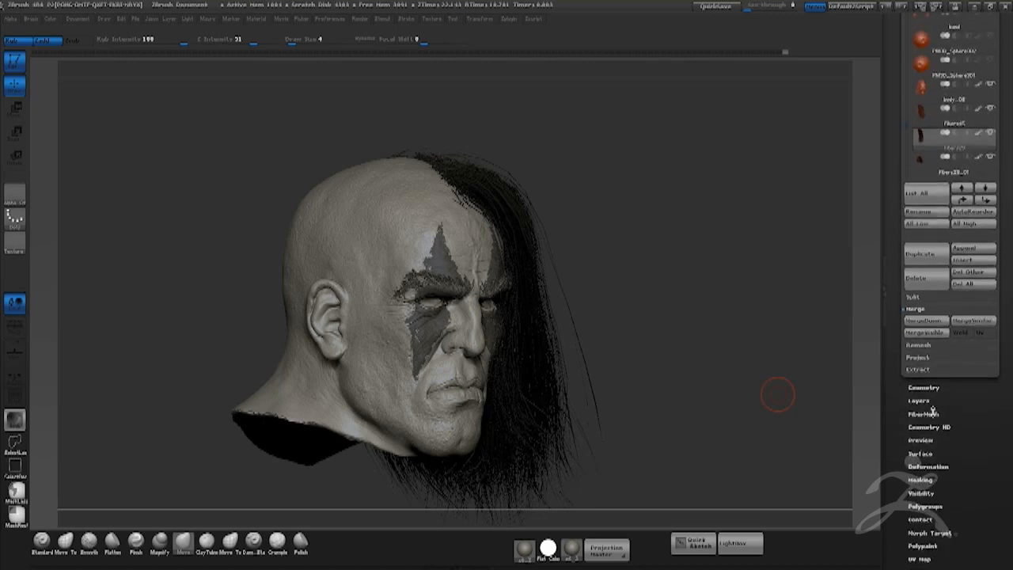
left_click_drag(716, 323, 723, 304)
left_click_drag(994, 151, 989, 271)
scroll(989, 271, "down", 5)
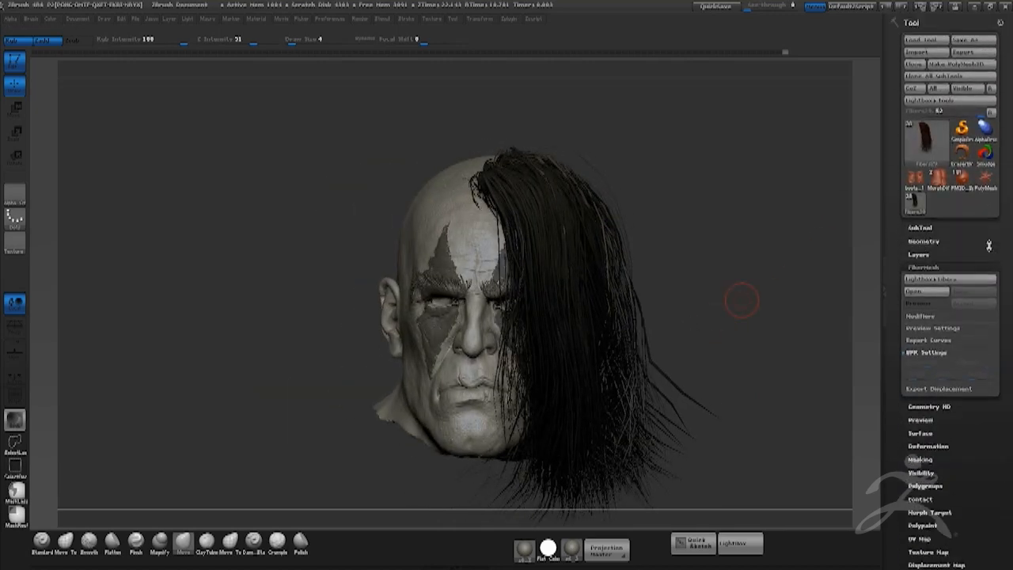
left_click(919, 199)
Enlarge the brush's draw size and render the head and hair with BPR.
key("space")
left_click(560, 275)
left_click_drag(544, 278, 561, 408)
left_click_drag(1009, 199, 1010, 276)
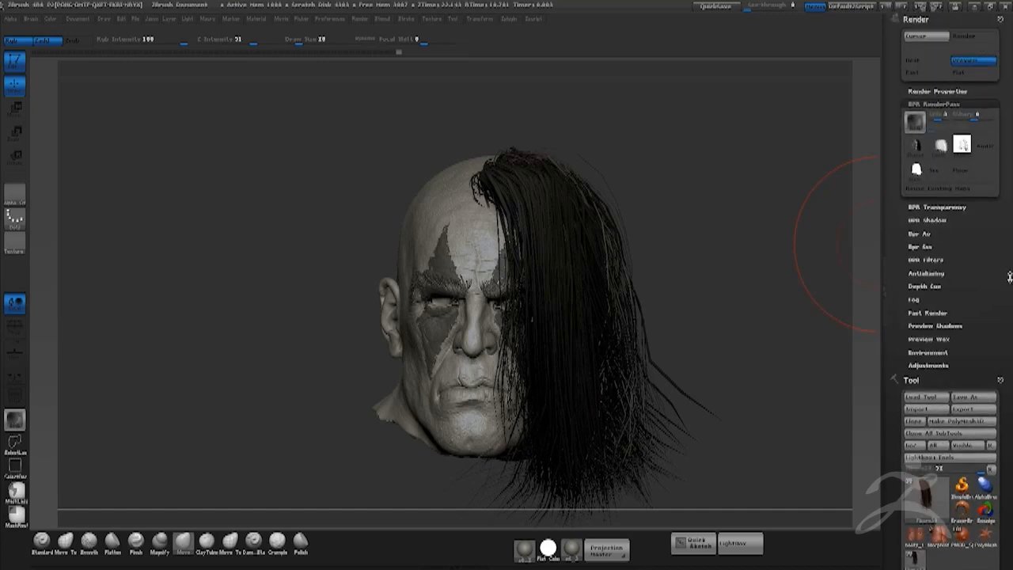
left_click(913, 127)
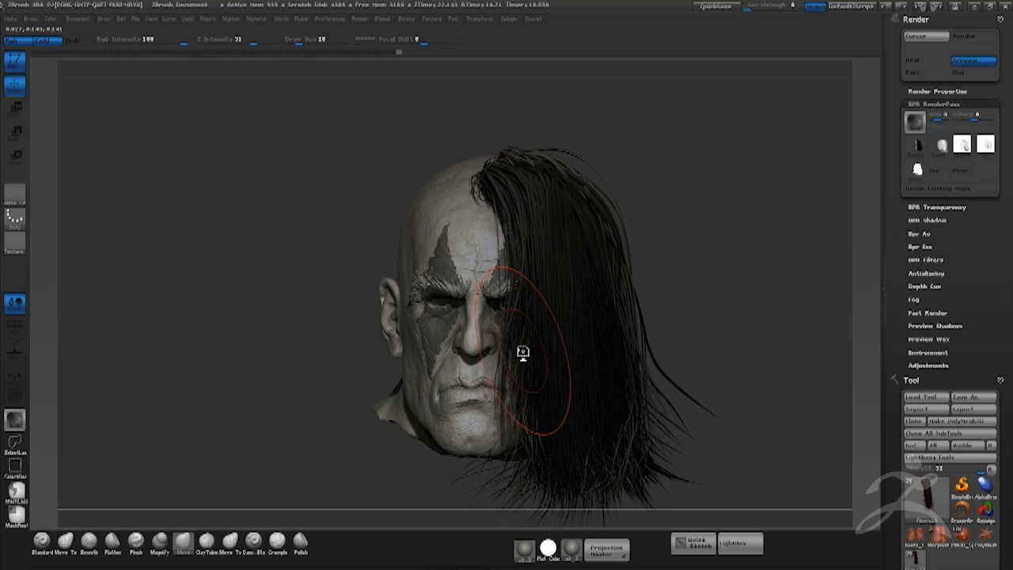
Hide the loose hair fiber subtools and the extracted face paint, leaving the bare head with its brows.
mouse_move(717, 306)
left_mouse_down()
mouse_move(697, 317)
mouse_move(722, 326)
left_mouse_up()
left_click_drag(991, 282, 978, 95)
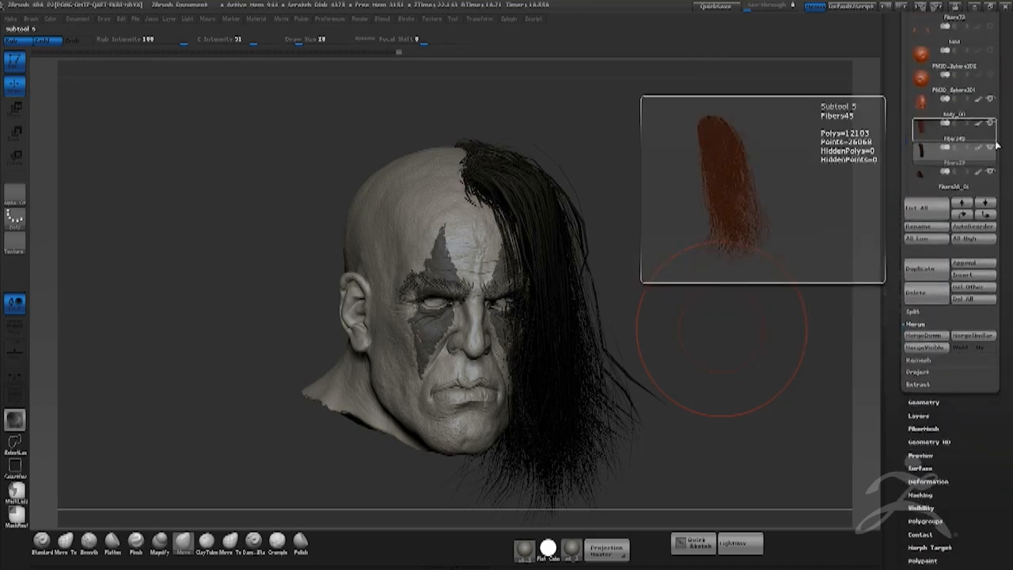
left_click_drag(1003, 142, 1004, 168)
left_click_drag(906, 172, 905, 183)
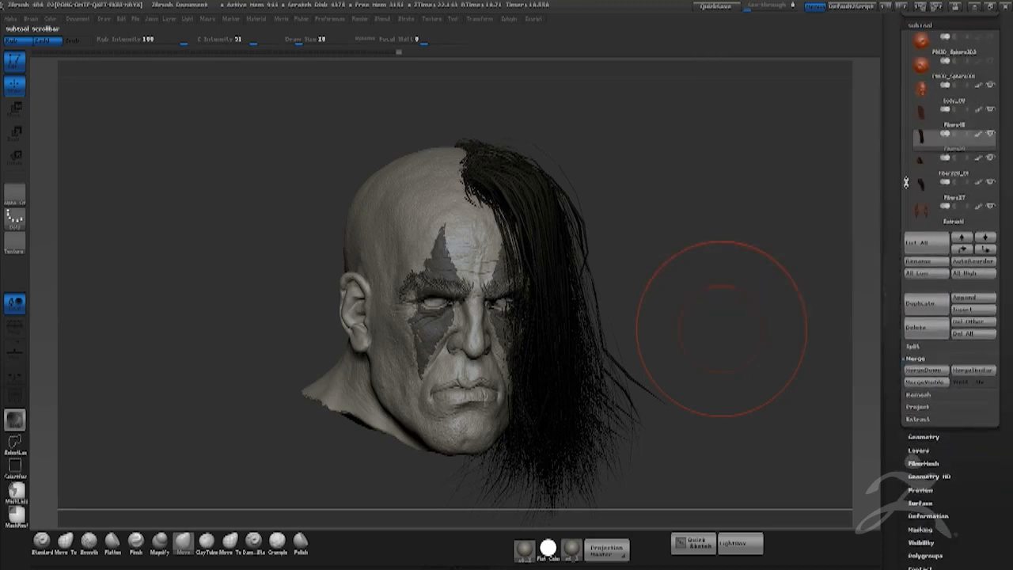
left_click_drag(691, 319, 741, 339)
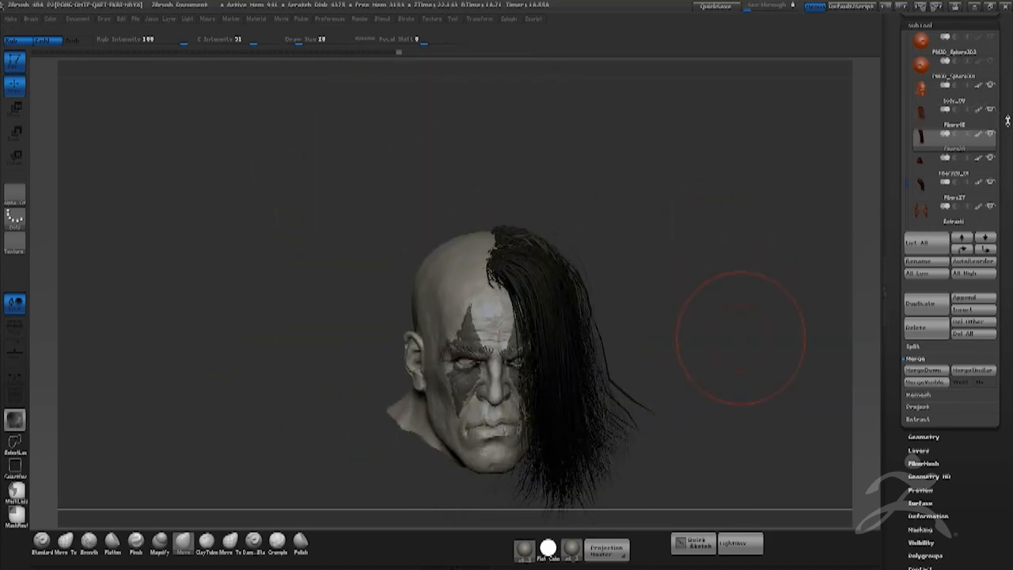
left_click_drag(1005, 118, 1006, 166)
left_click(990, 182)
left_click(990, 230)
left_click(990, 232)
left_click(991, 254)
left_click_drag(908, 231, 908, 237)
left_click(974, 265)
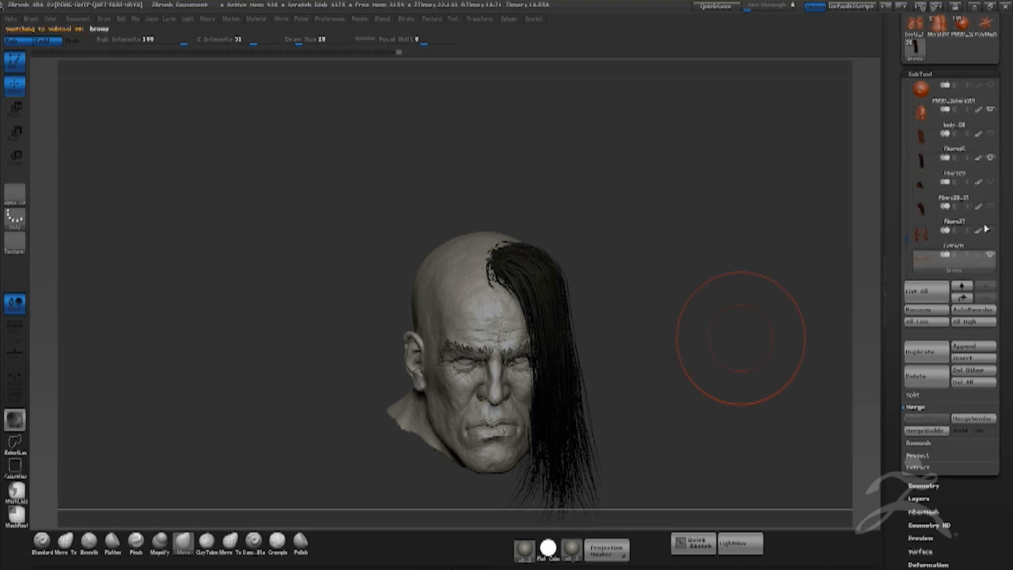
left_click(991, 159)
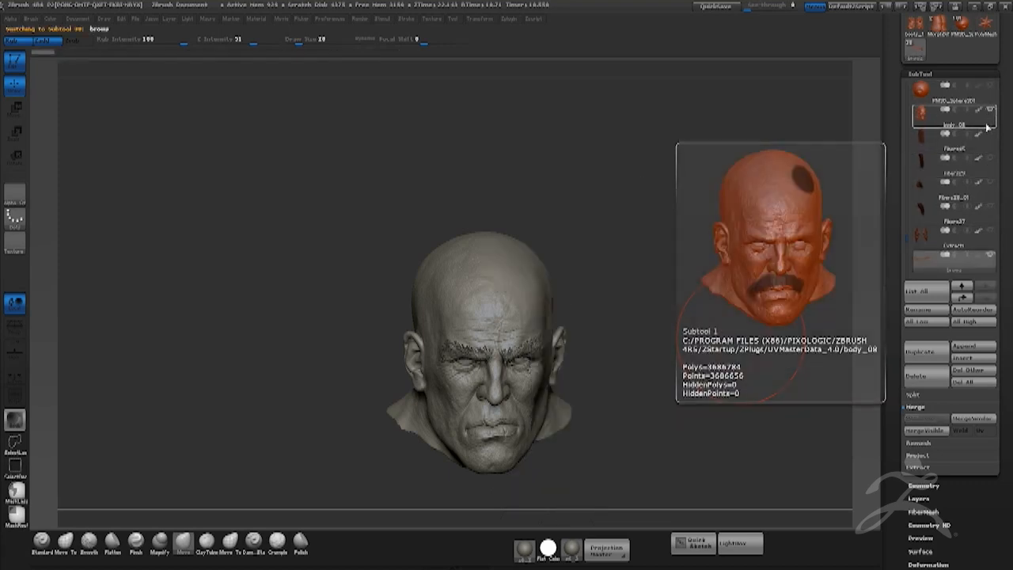
Make body_08 the active subtool and show all subtools except the four loose hair fiber ones below it.
left_click(990, 116)
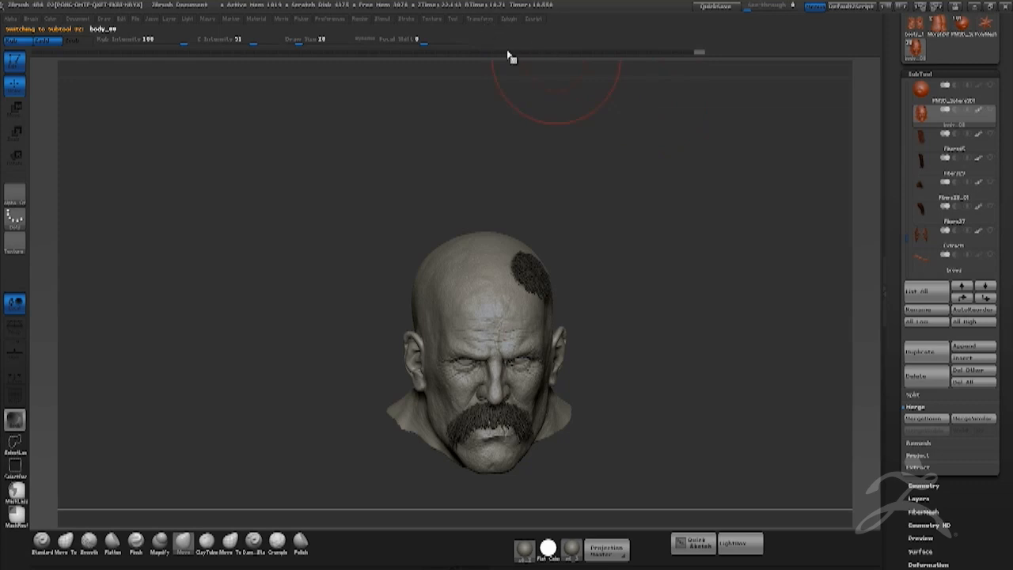
left_click(992, 112)
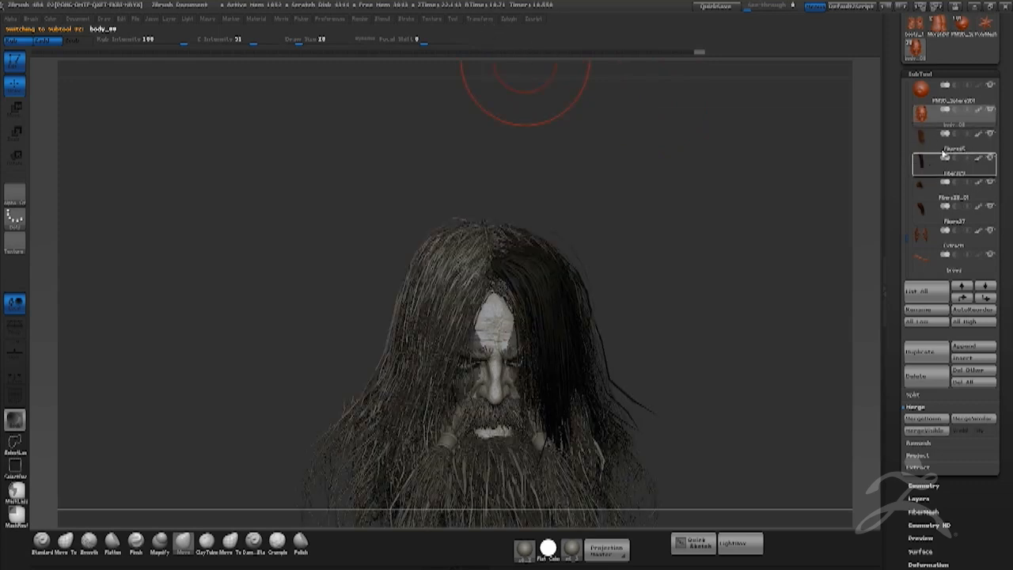
left_click(991, 136)
left_click(990, 160)
left_click(991, 186)
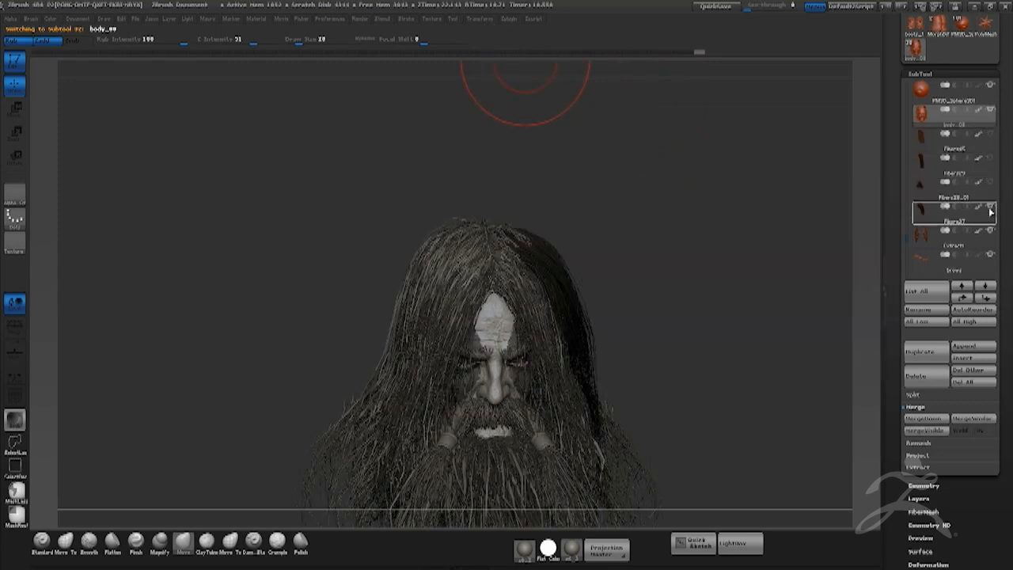
left_click(990, 211)
mouse_move(617, 293)
left_mouse_down()
mouse_move(644, 231)
mouse_move(586, 124)
left_mouse_up()
mouse_move(662, 233)
left_mouse_down("alt")
mouse_move(707, 182)
mouse_move(698, 193)
mouse_move(732, 294)
left_mouse_up("alt")
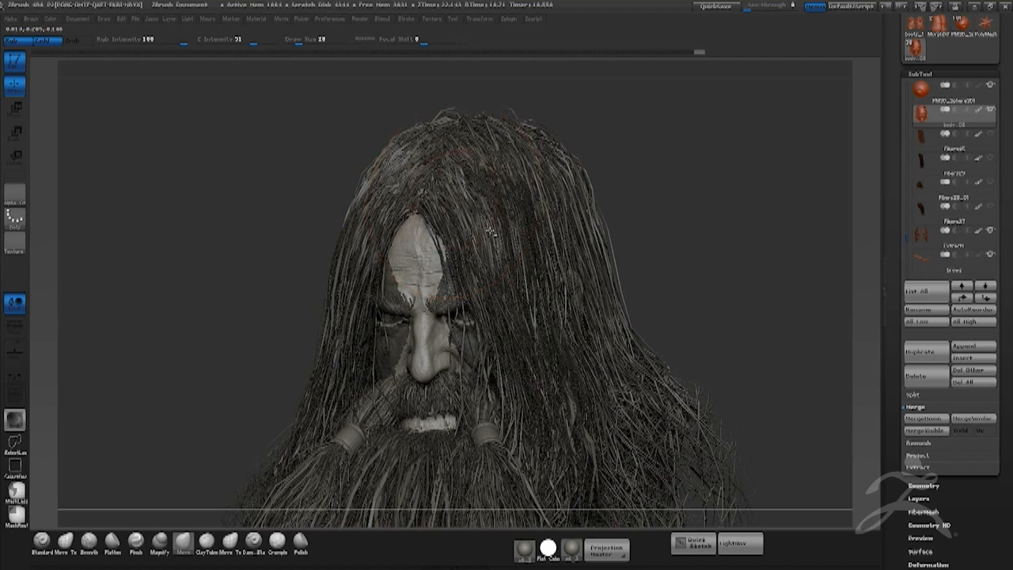
mouse_move(663, 229)
left_mouse_down()
mouse_move(699, 230)
mouse_move(671, 240)
mouse_move(676, 269)
left_mouse_up()
left_click_drag(676, 270, 673, 242, "alt")
Switch to Adobe Reader, look through the presentation's outline and Barbarian image, and close it.
key("alt+Tab")
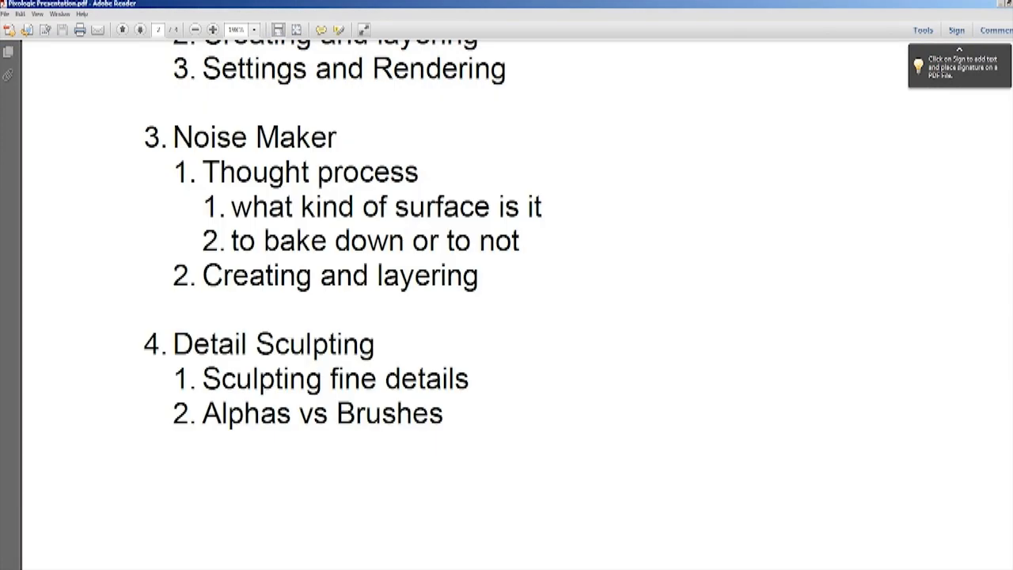
scroll(992, 123, "up", 15)
scroll(992, 123, "down", 3)
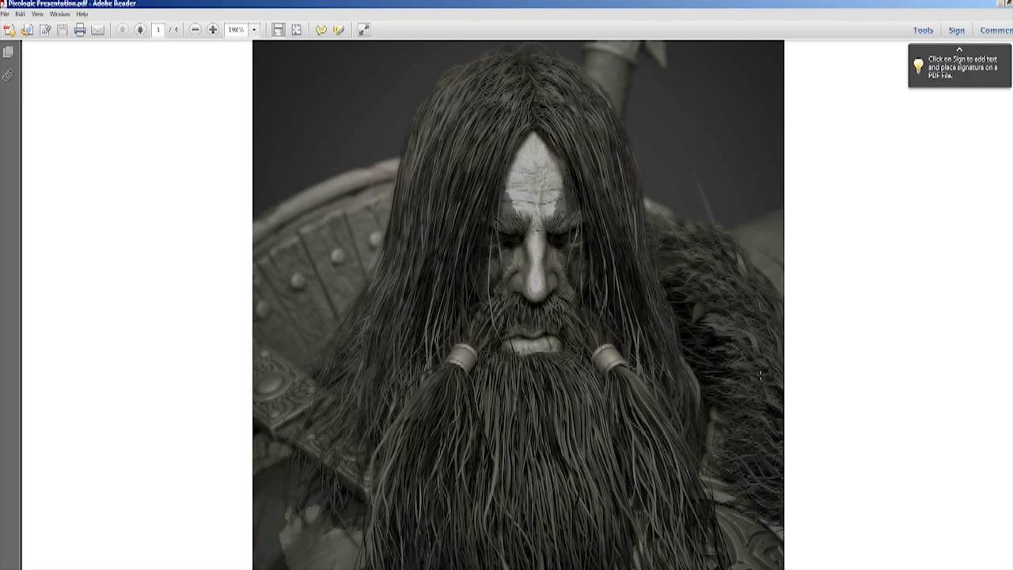
scroll(506, 304, "down", 15)
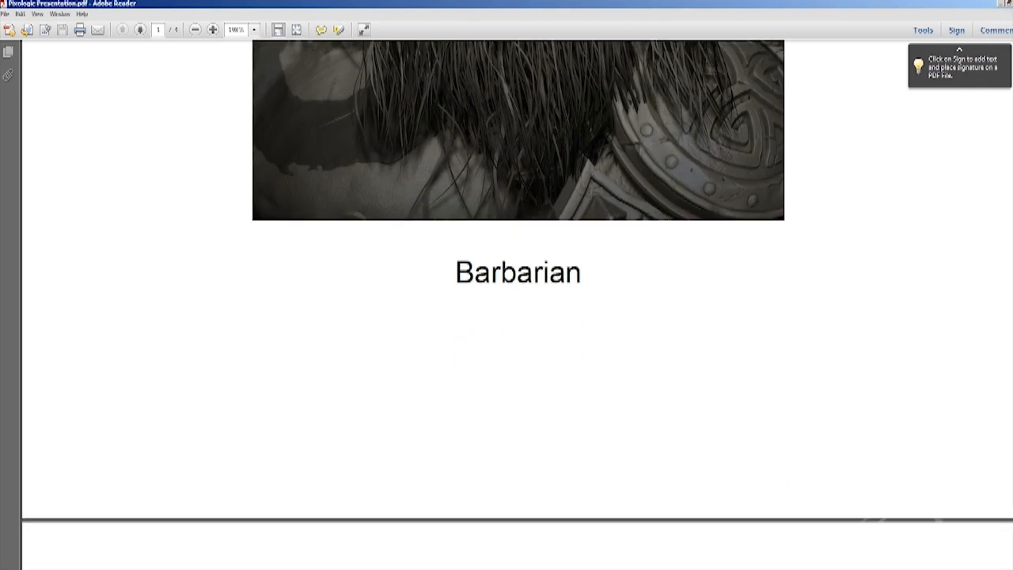
scroll(506, 305, "down", 4)
scroll(506, 304, "up", 1)
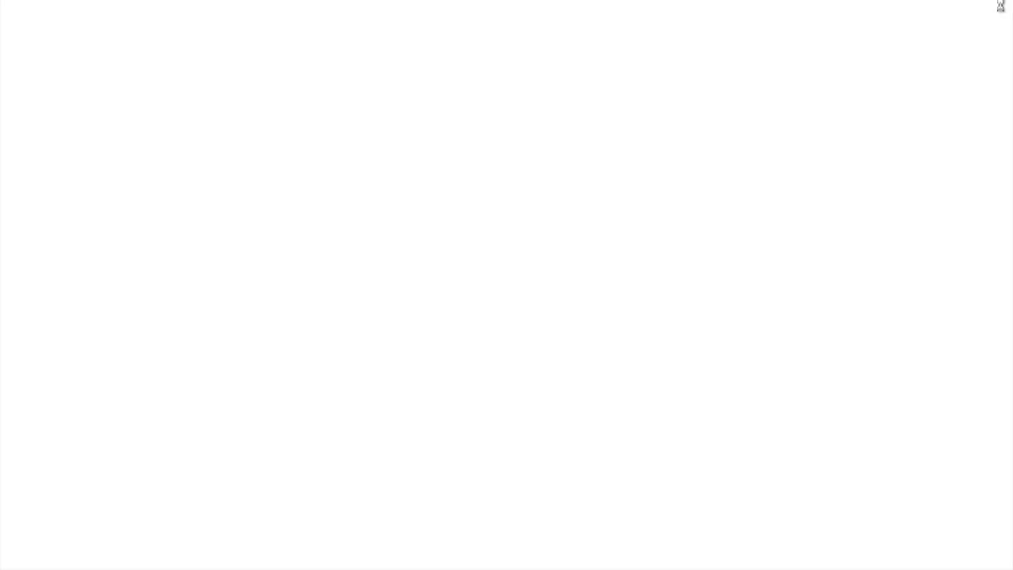
left_click(1001, 5)
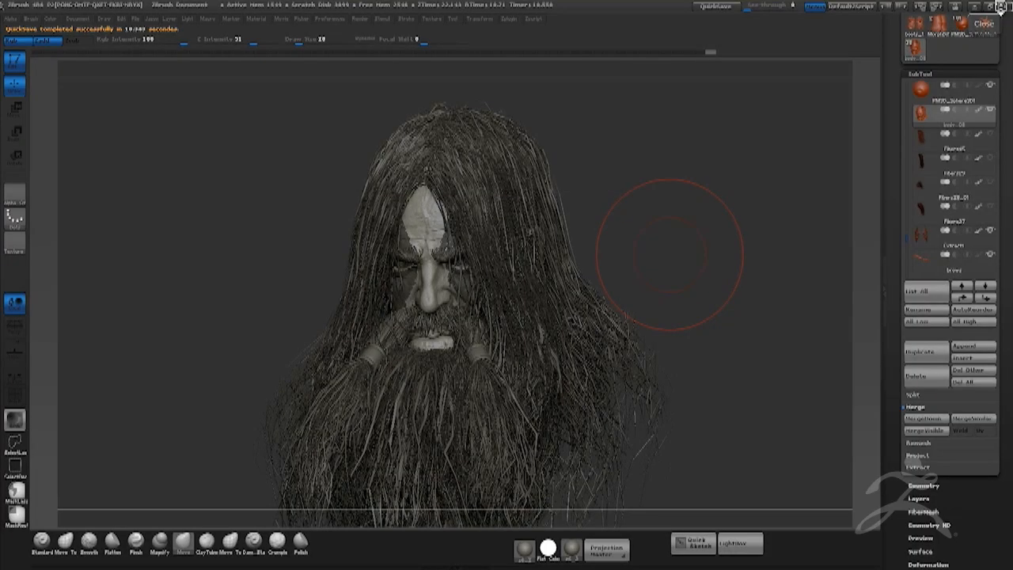
Take the barbarian head out of edit mode, clear the canvas and switch to the SimpleBrush tool.
left_click_drag(690, 259, 688, 273)
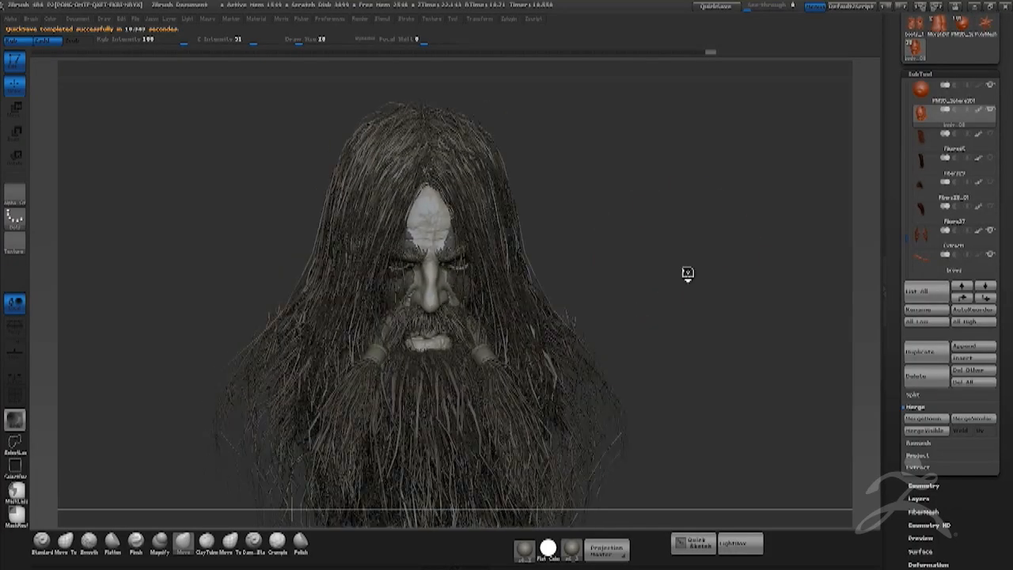
key("t")
key("ctrl+n")
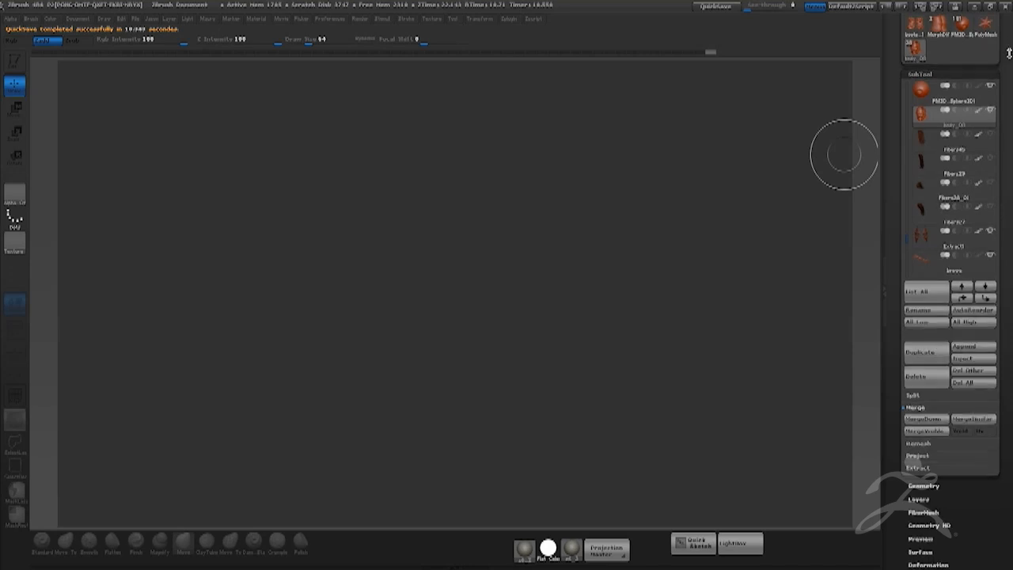
left_click(961, 119)
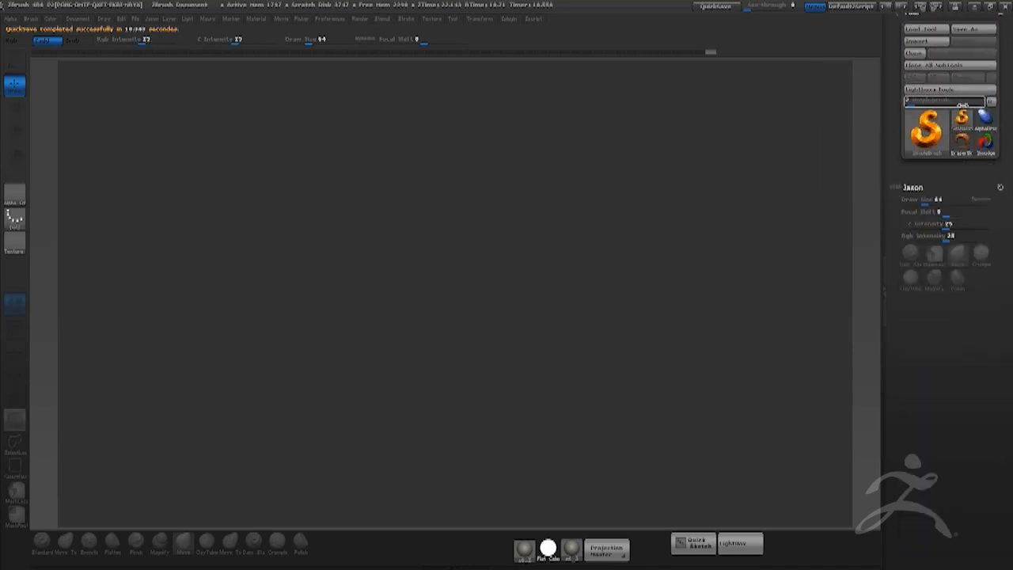
Place the boots tool on the empty canvas, enter edit mode and frame the model.
left_click(926, 128)
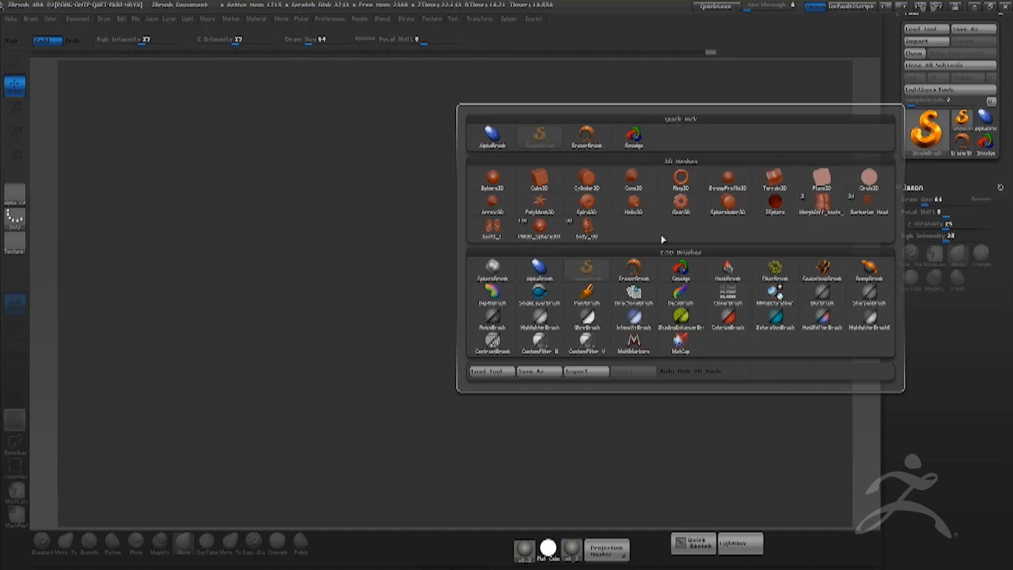
left_click(492, 228)
left_click_drag(423, 411, 429, 501)
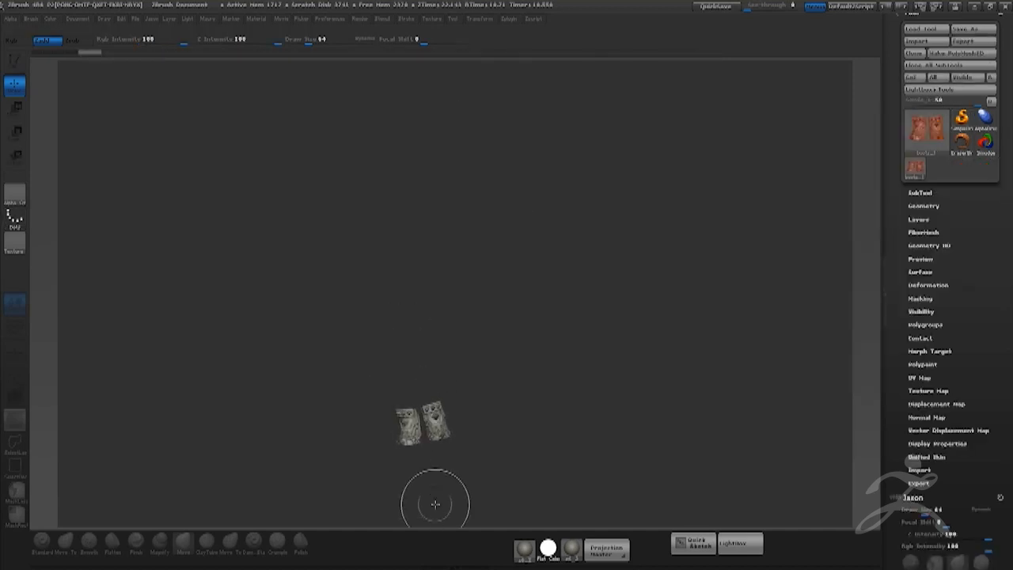
key("t")
key("f")
key("f")
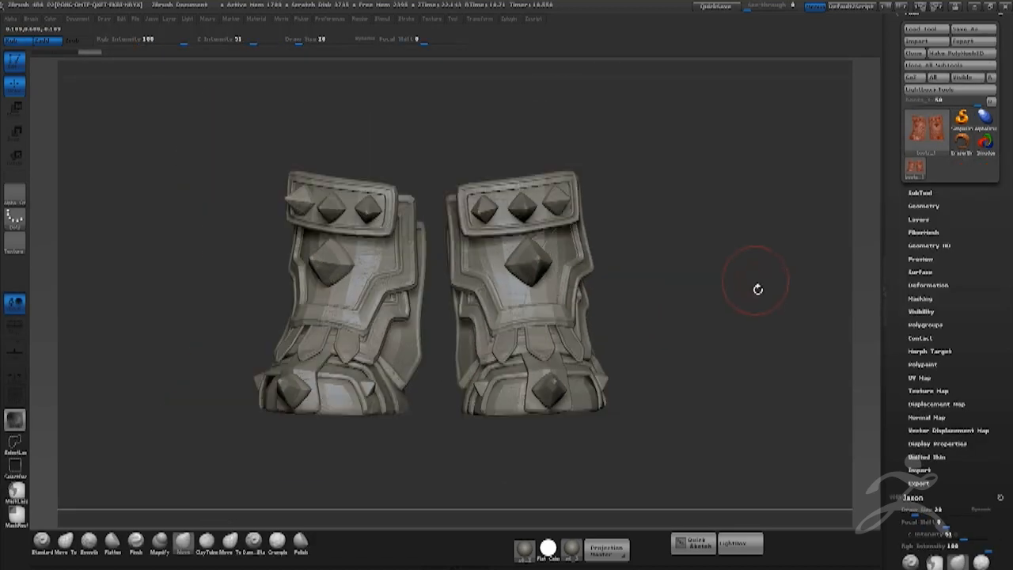
Raise the boots to their highest subdivision level in the Geometry settings.
left_click_drag(755, 283, 760, 288)
left_click(931, 207)
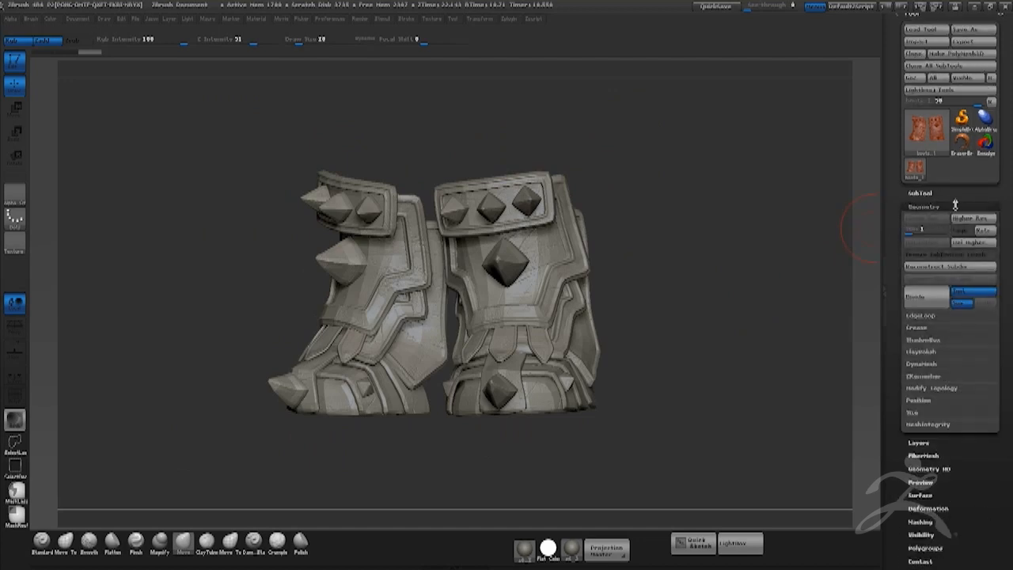
left_click_drag(709, 311, 728, 330)
left_click_drag(909, 230, 950, 228)
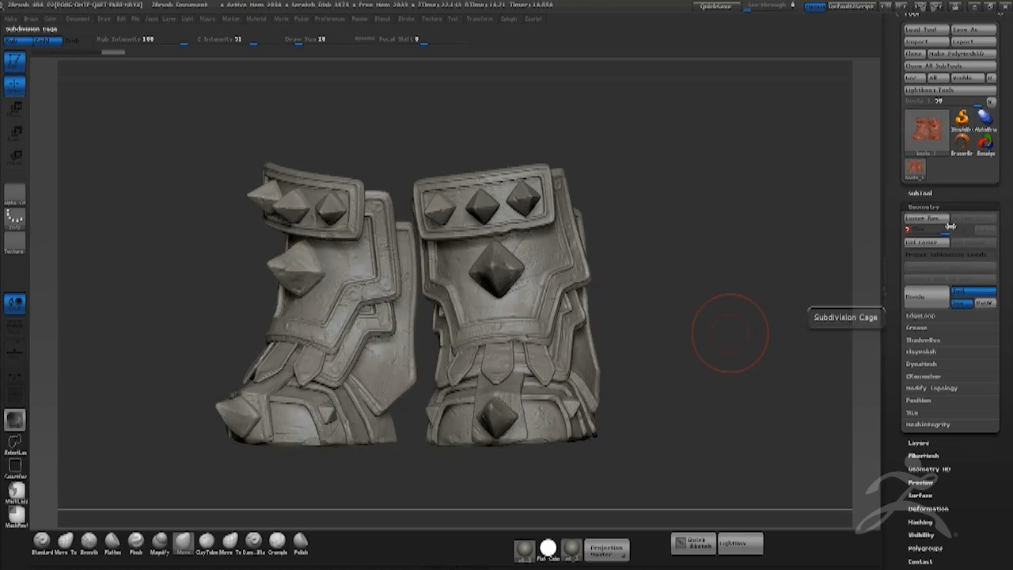
left_click_drag(688, 281, 654, 258)
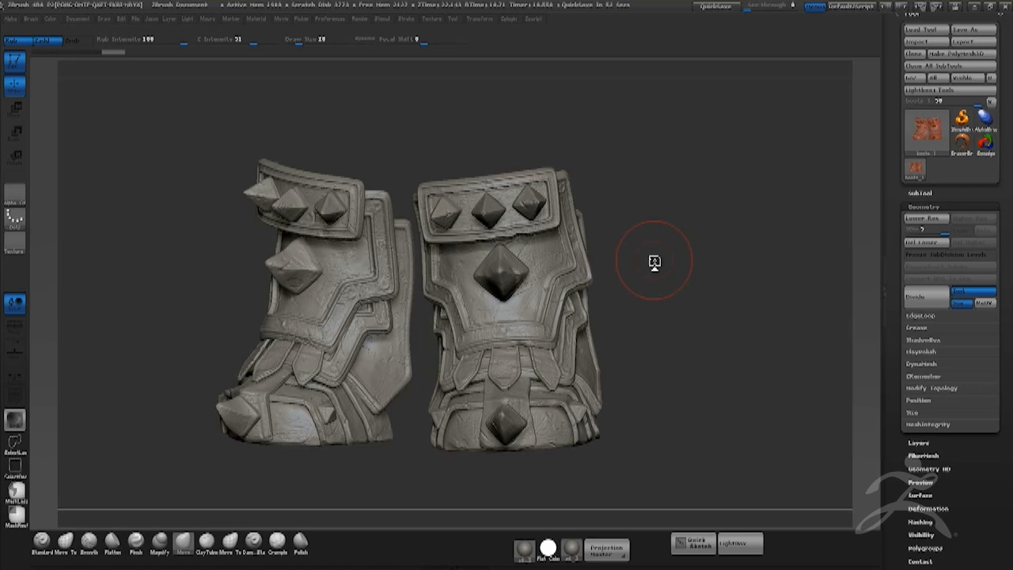
Turn on surface noise for the boots in the Surface settings.
left_click_drag(983, 442, 976, 363)
left_click(920, 142)
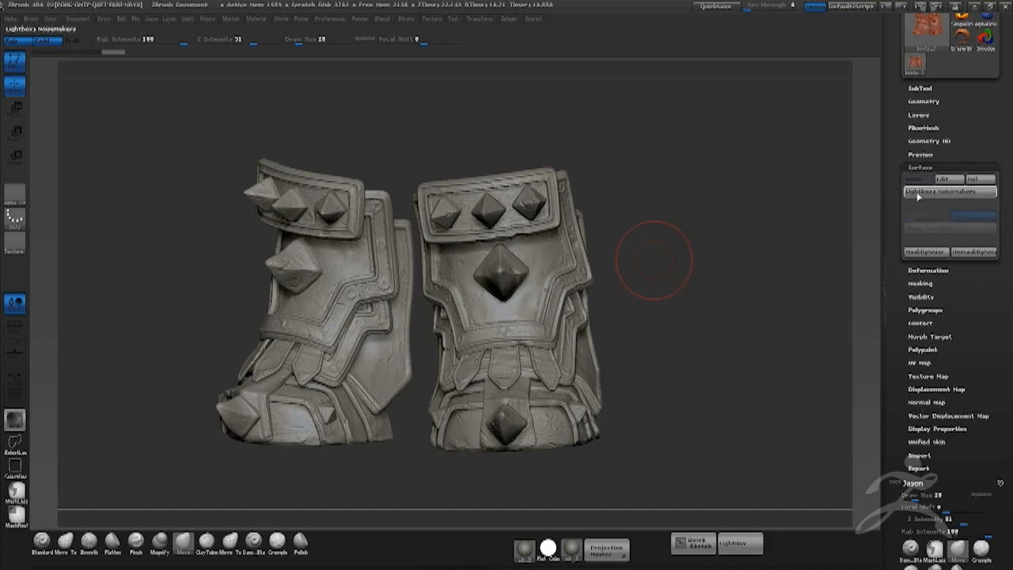
left_click(915, 180)
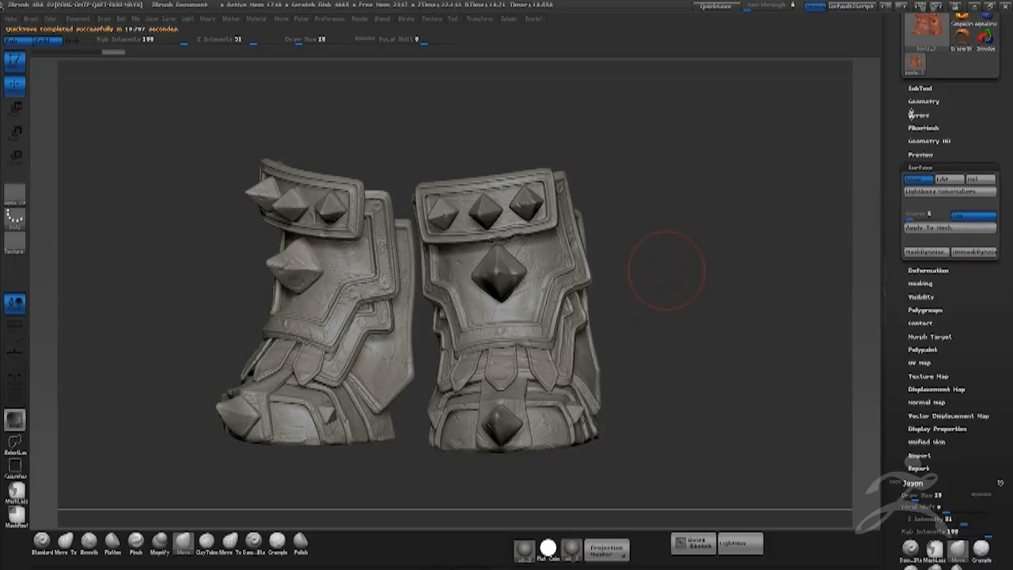
Drop the boots to their lowest subdivision level, then make the second boots subtool active and hide the first.
left_click(951, 121)
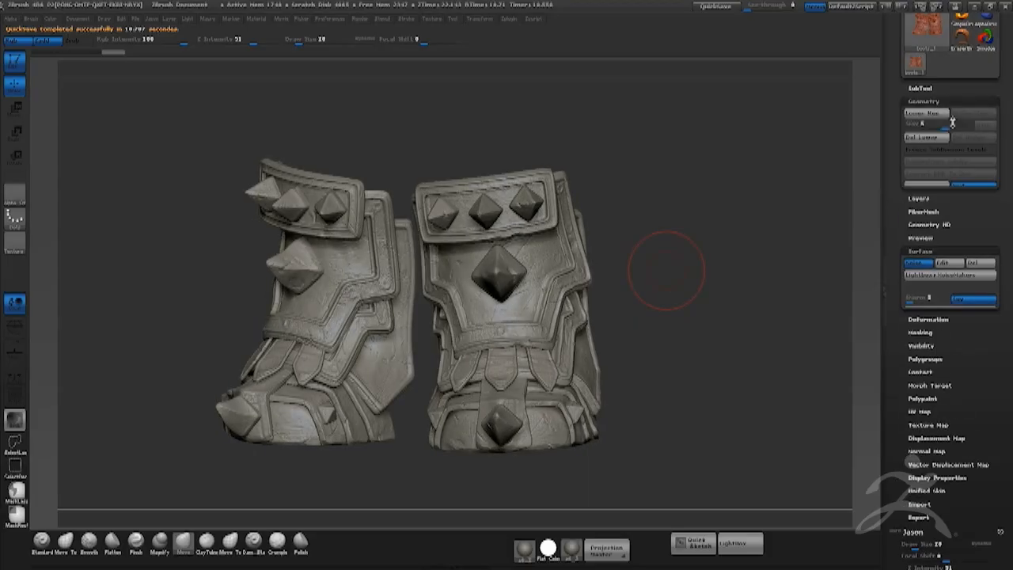
left_click_drag(753, 339, 804, 298)
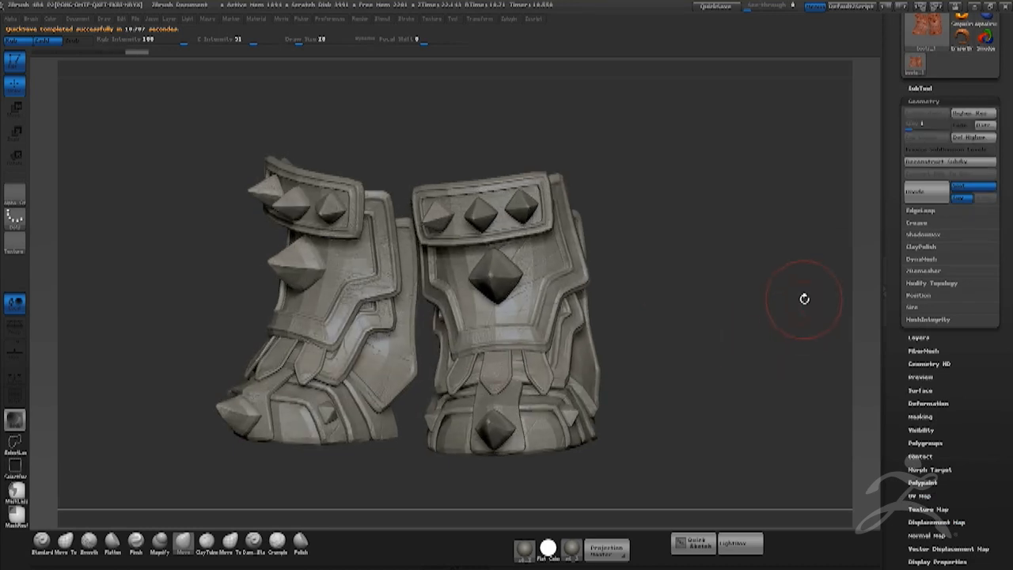
left_click(933, 89)
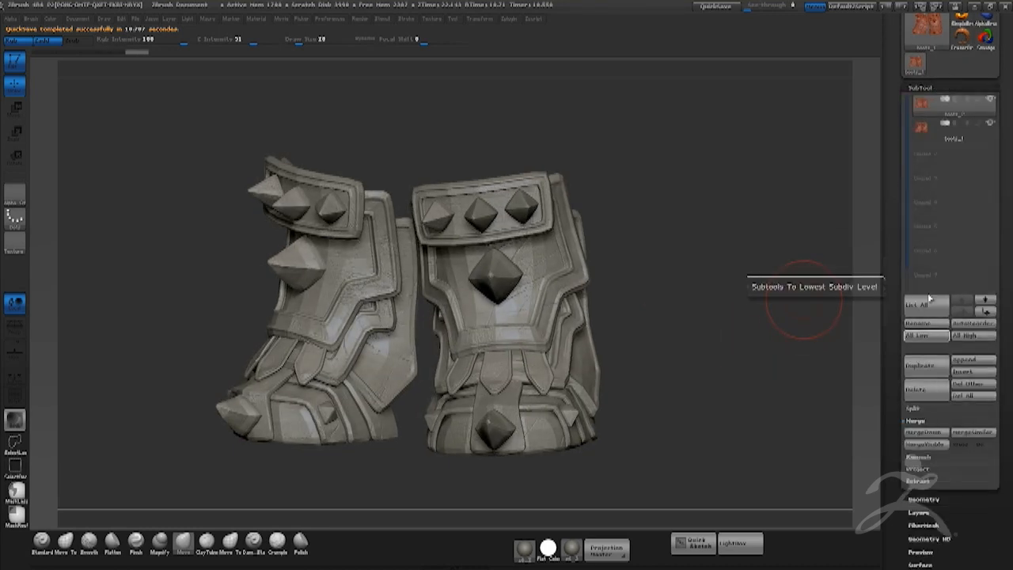
mouse_move(989, 110)
left_click(977, 134)
left_click(990, 103)
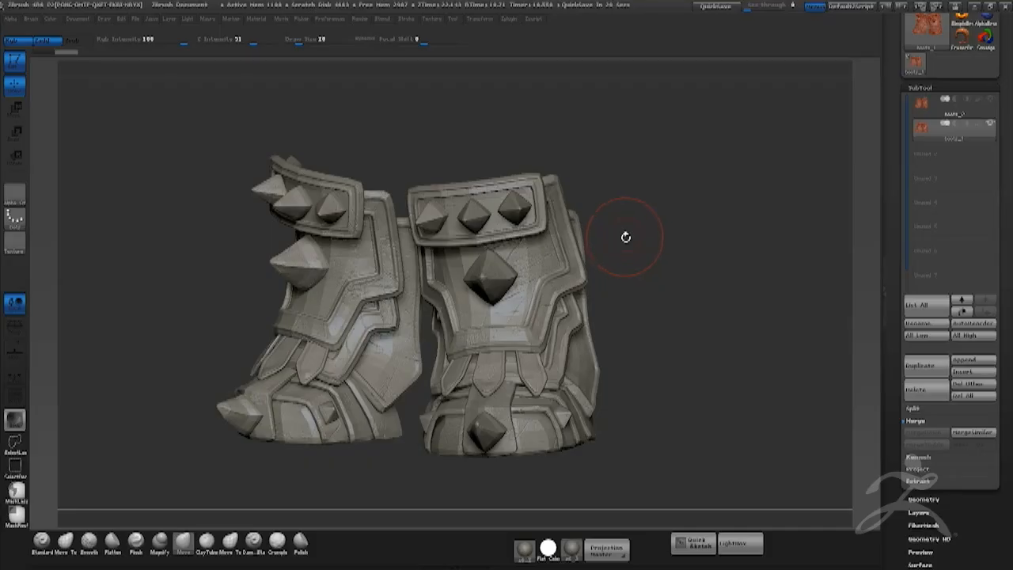
Delete the higher subdivision levels of the second boots subtool.
left_click_drag(663, 257, 703, 276)
left_click_drag(966, 524, 953, 400)
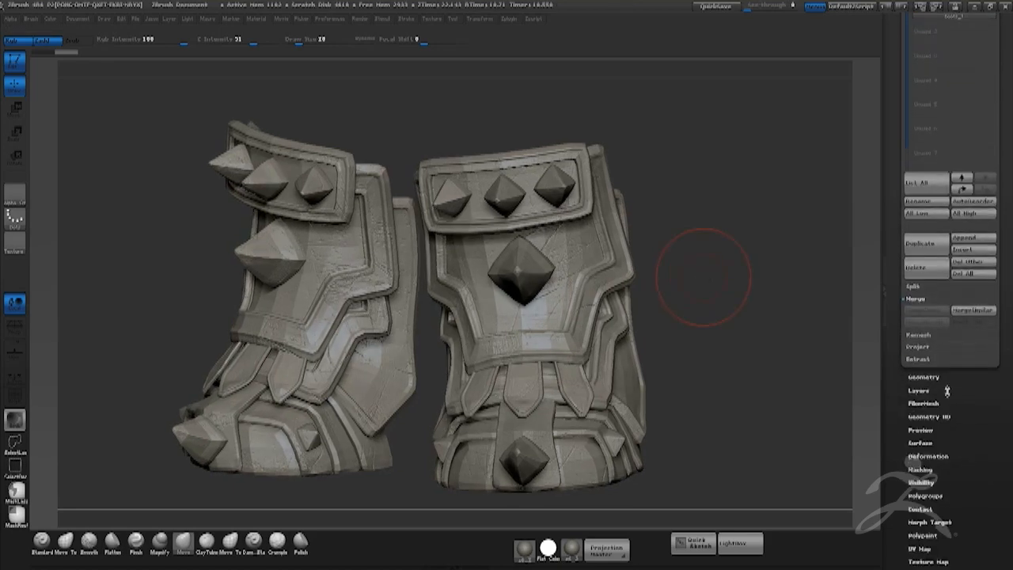
left_click(934, 376)
left_click_drag(974, 254, 972, 405)
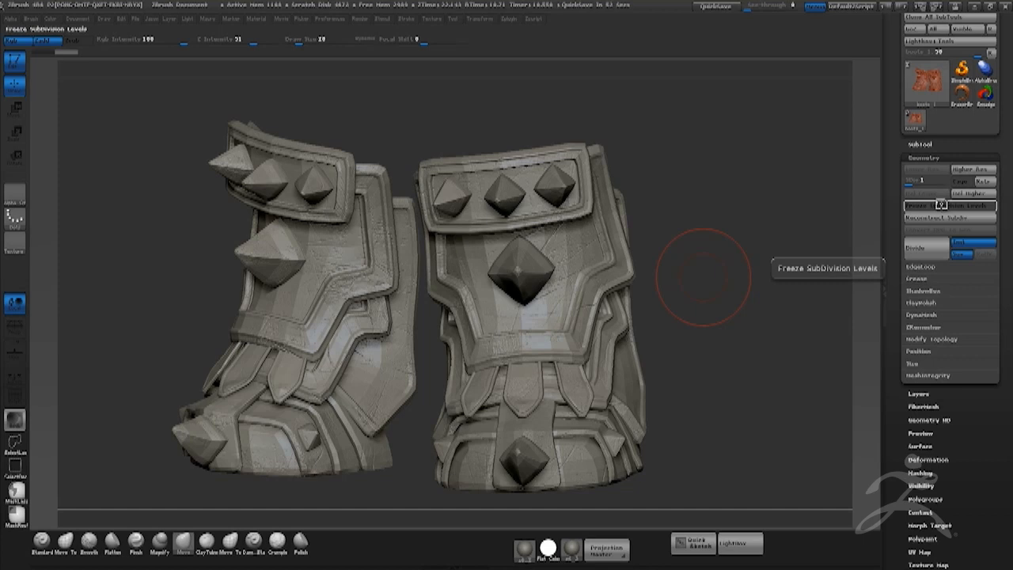
left_click_drag(687, 281, 664, 240, "alt")
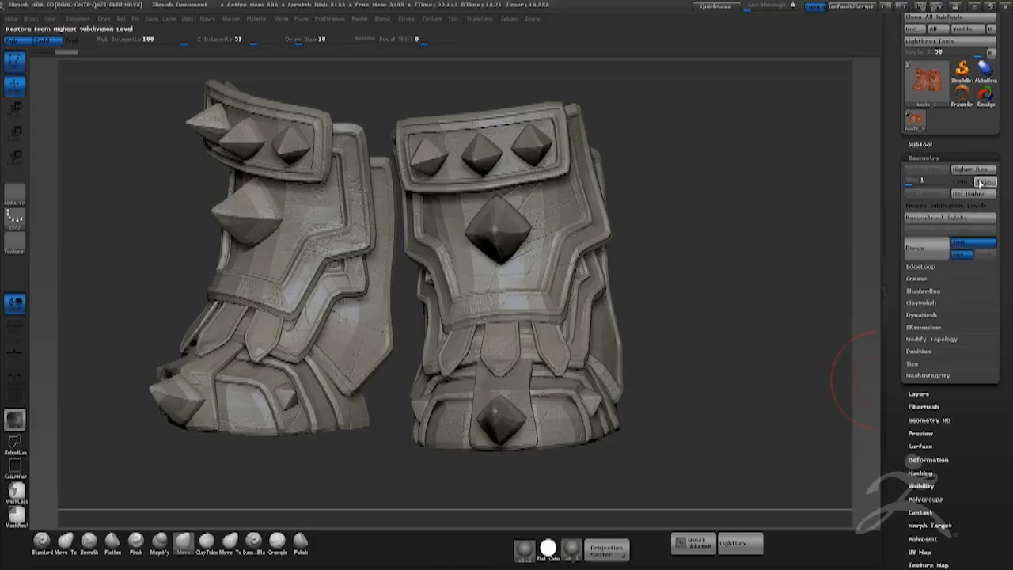
left_click(973, 193)
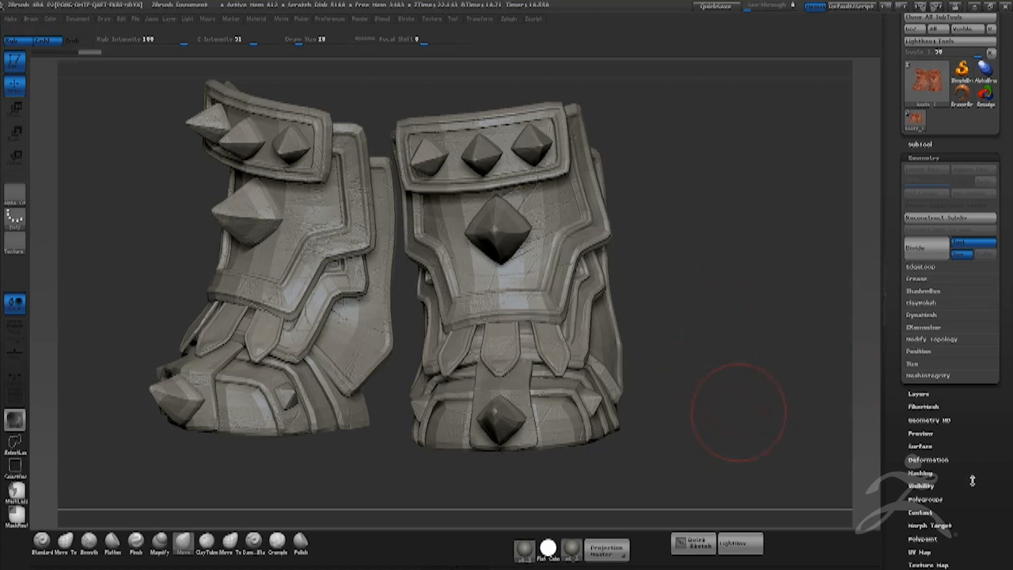
Subdivide the boots mesh again and return it to its lowest subdivision level.
scroll(965, 435, "down", 5)
left_click_drag(960, 234, 965, 304)
left_click(926, 207)
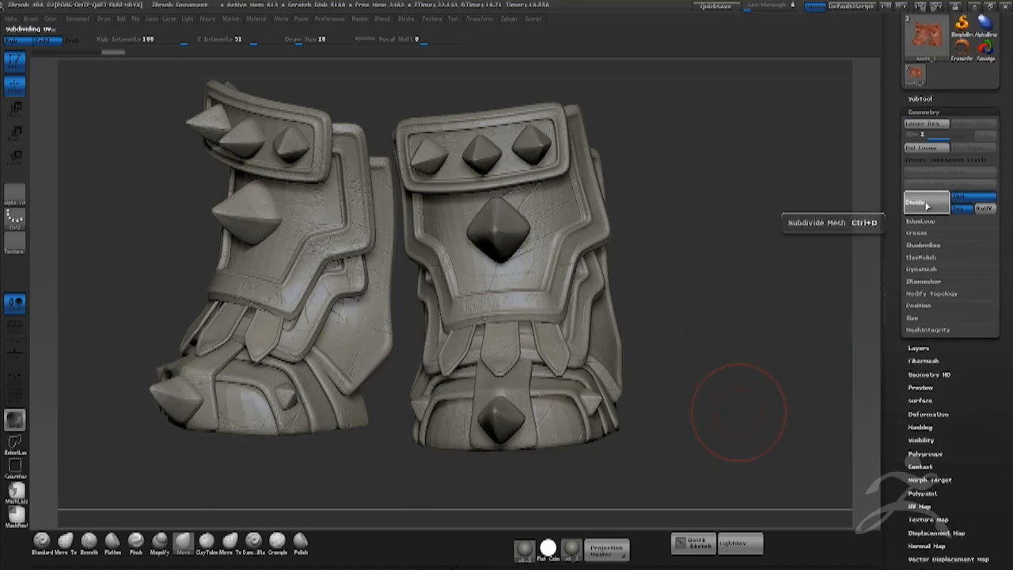
left_click_drag(926, 137, 898, 150)
left_click_drag(752, 412, 732, 412)
Delete the existing UVs of the boots in the UV Map settings.
left_click_drag(961, 429, 960, 261)
left_click(923, 333)
left_click(925, 213)
left_click_drag(752, 383, 688, 316)
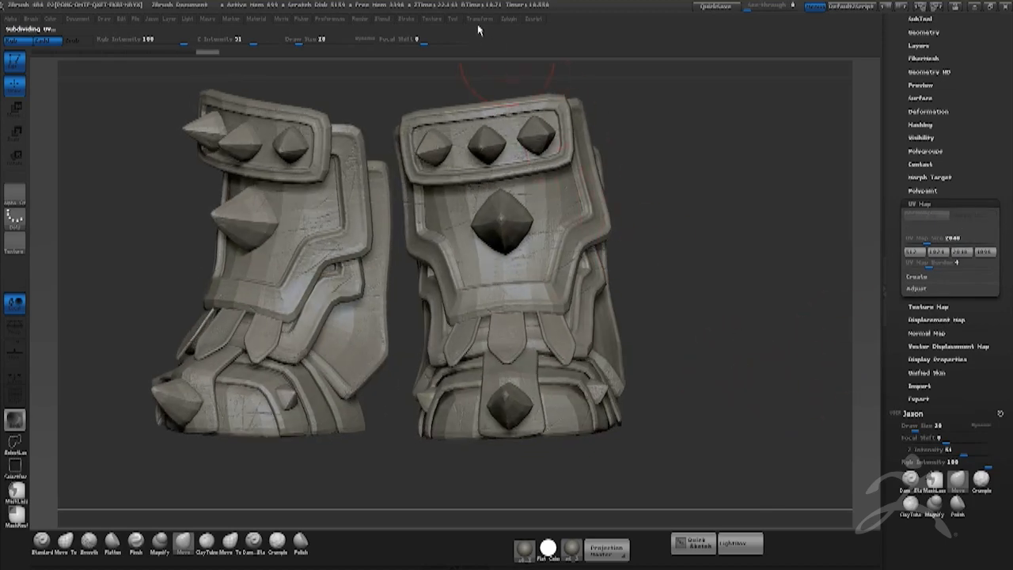
Create a working clone of the boots with UV Master's Work On Clone.
left_click(479, 19)
left_click(511, 18)
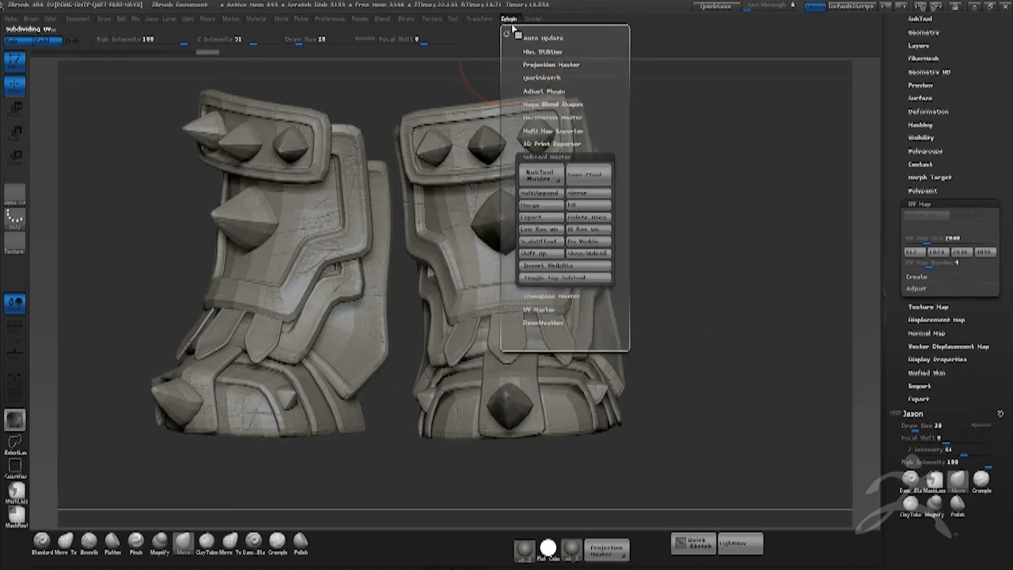
left_click(546, 310)
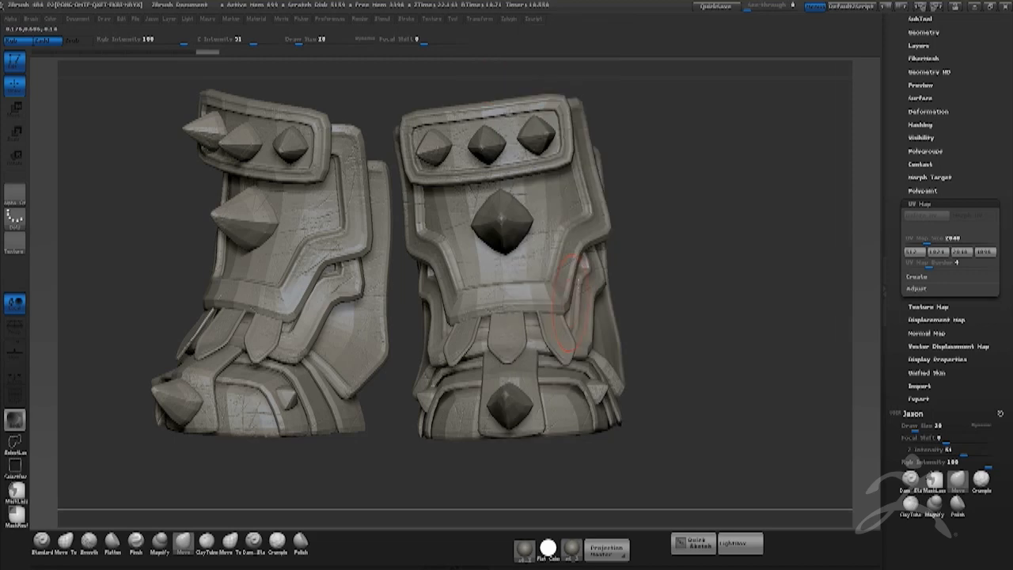
left_click(516, 20)
scroll(622, 230, "down", 1)
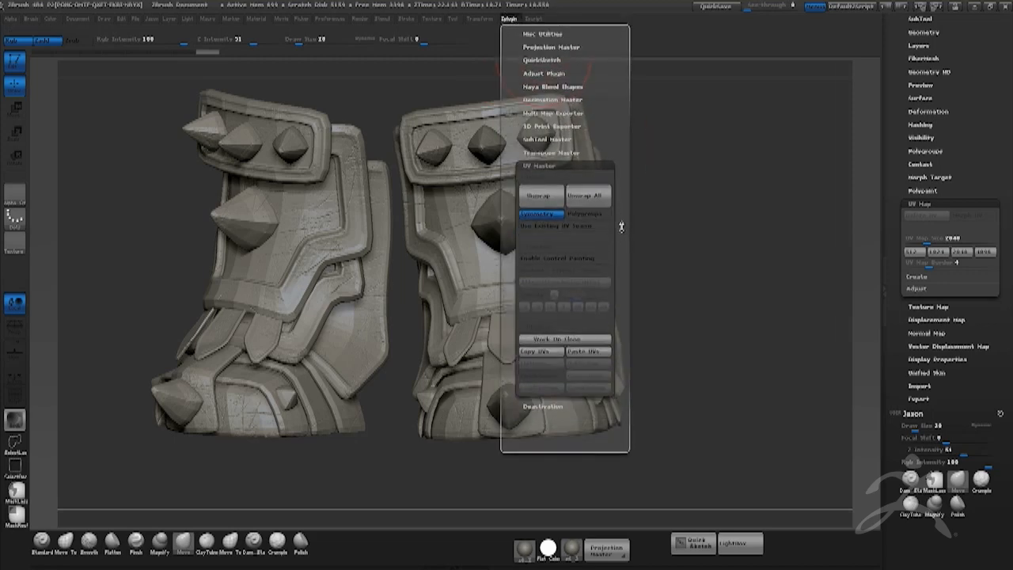
left_click(565, 338)
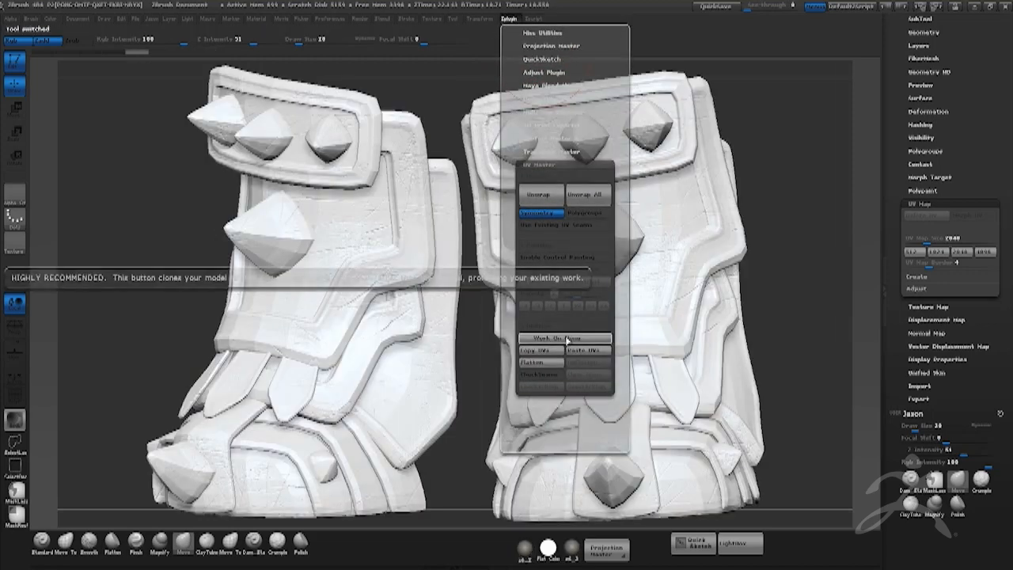
Enable Control Painting in UV Master and paint the clone's seam attraction automatically from ambient occlusion.
left_click_drag(998, 123, 992, 209)
left_click(510, 21)
left_click(513, 25)
left_click(511, 21)
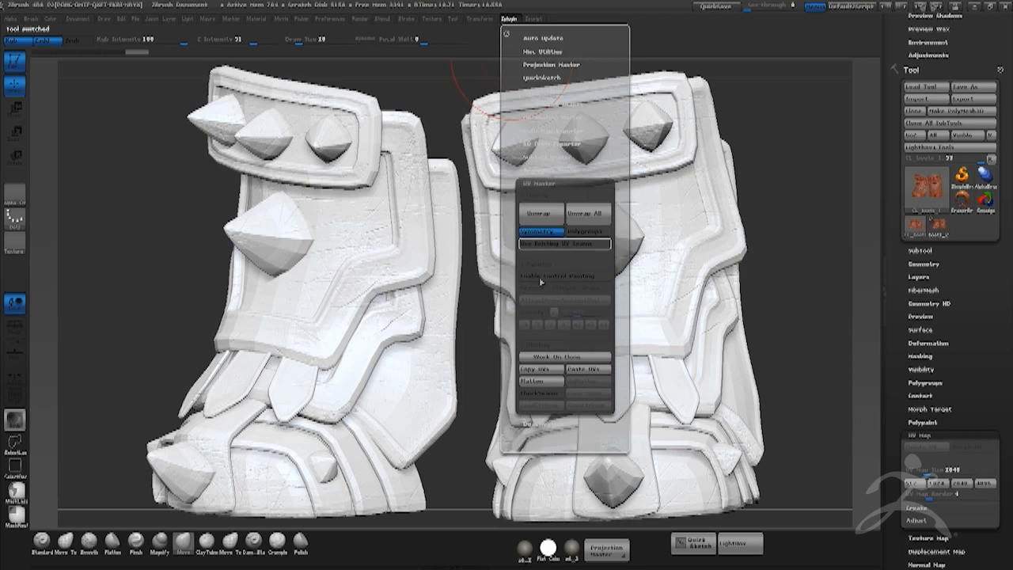
left_click(575, 276)
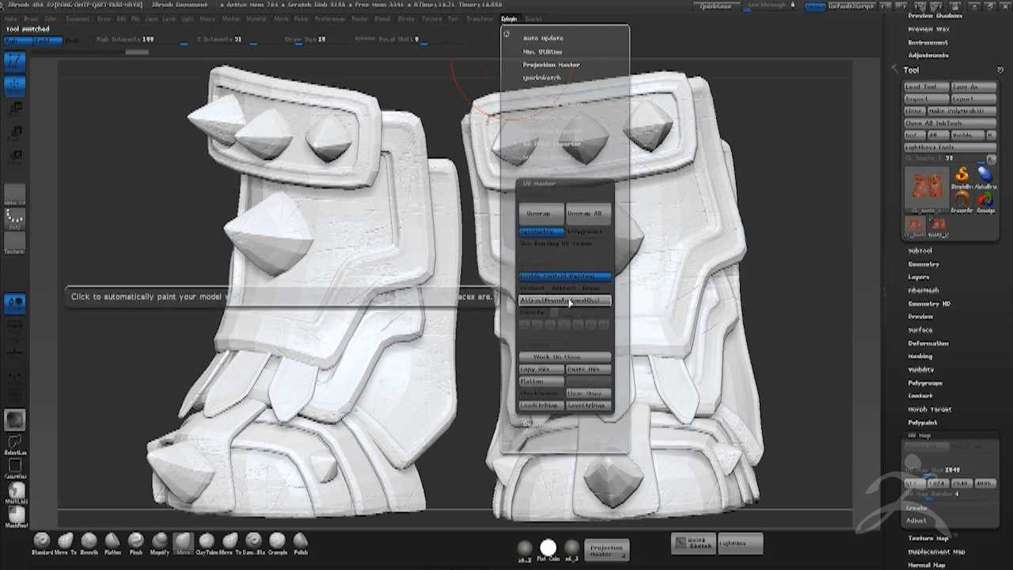
left_click(573, 299)
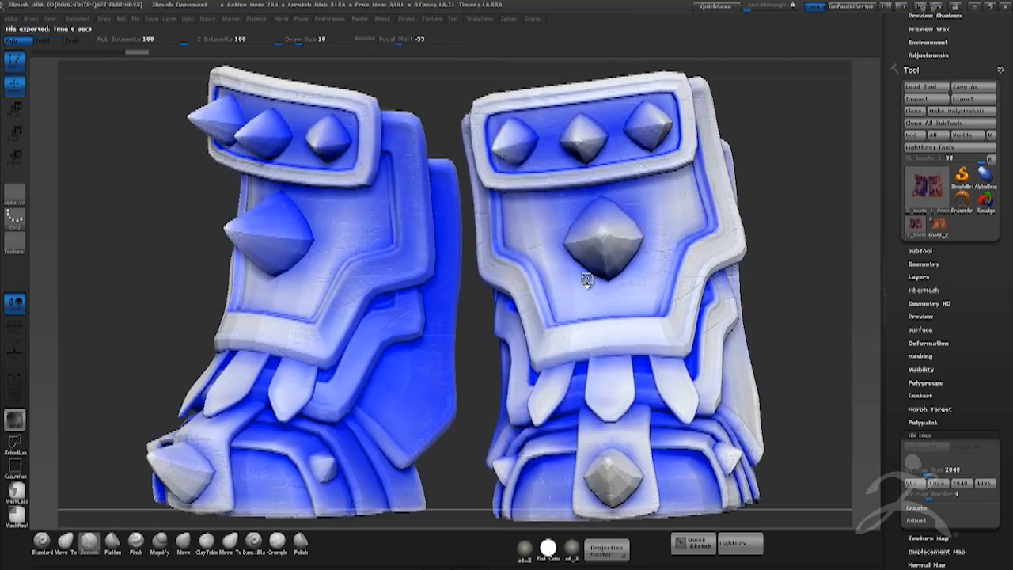
Unwrap the boots clone with UV Master, then flatten it and frame the whole UV layout.
left_click(513, 21)
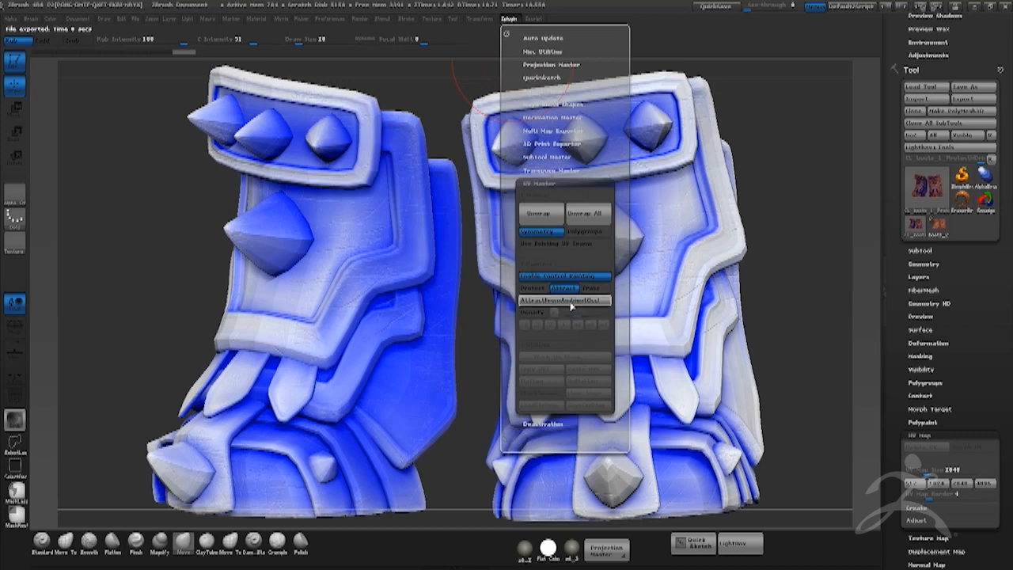
left_click(540, 212)
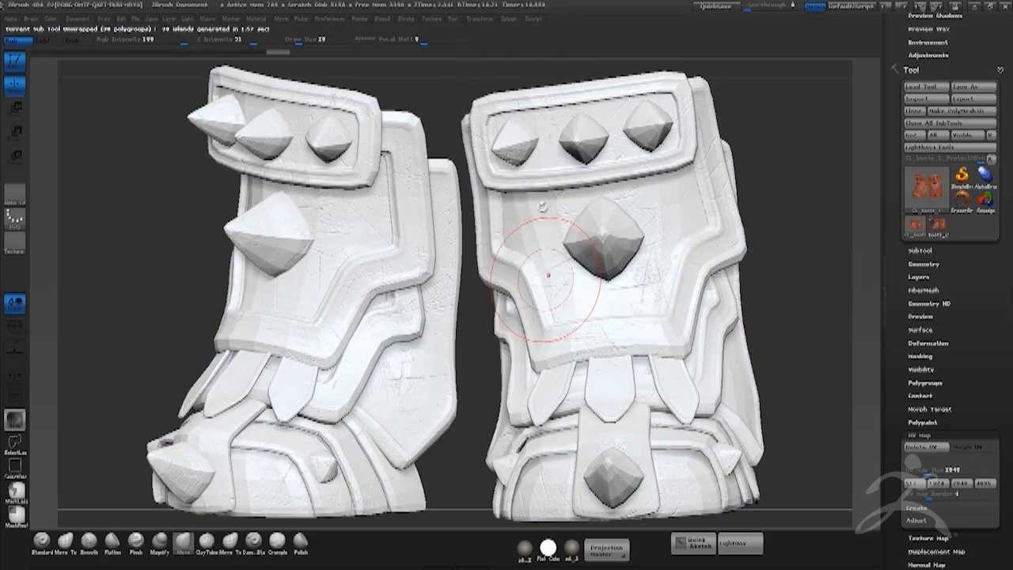
left_click(507, 24)
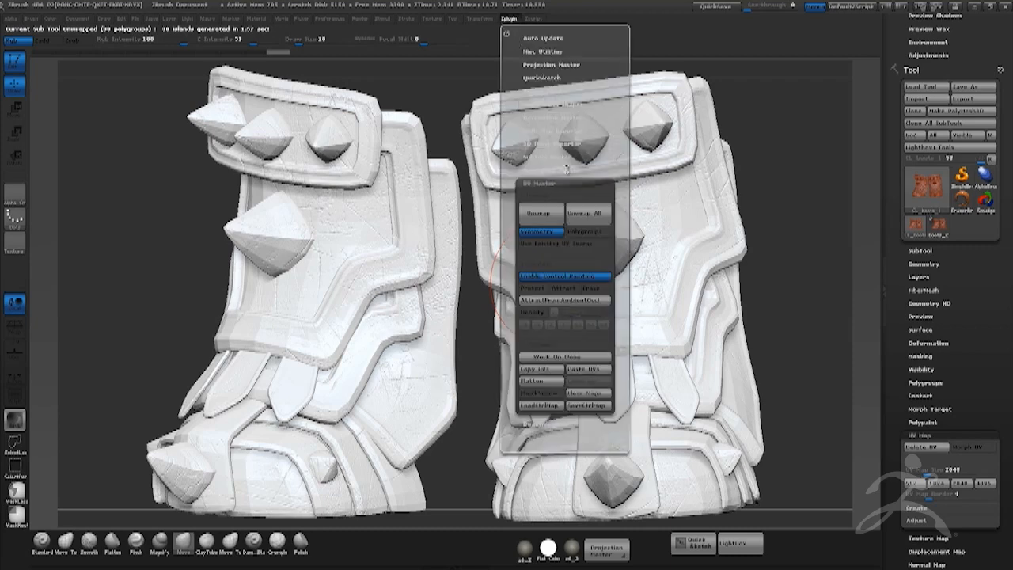
left_click(542, 381)
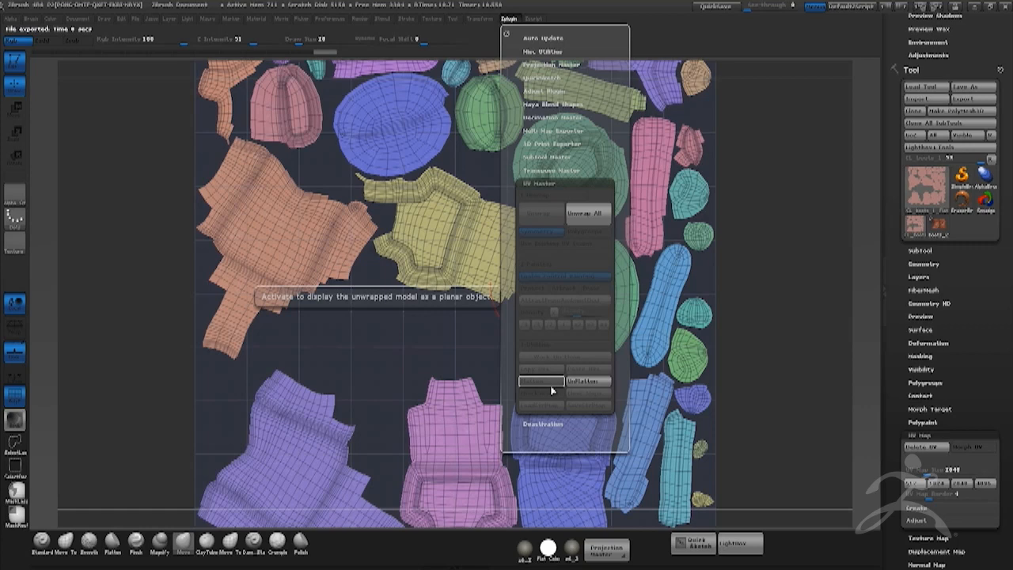
key("f")
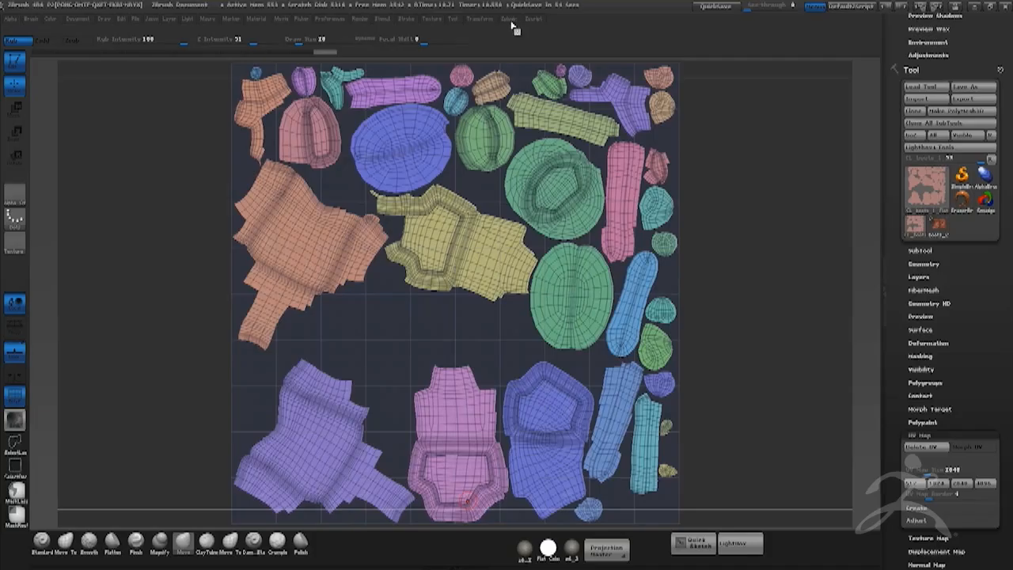
Unflatten the clone, switch back to the original boots tool and paste the UVs onto it.
left_click(509, 19)
left_click(578, 383)
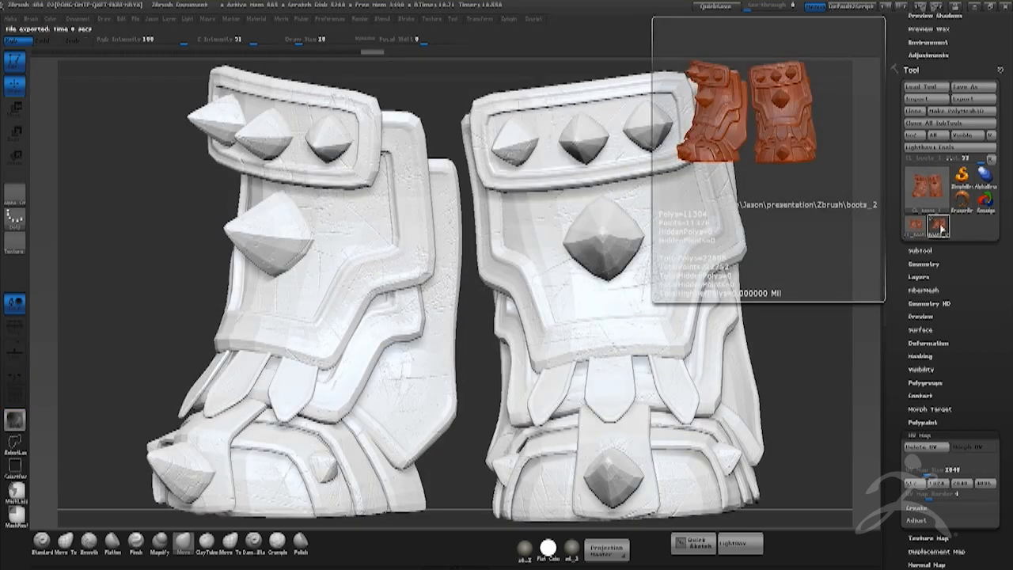
left_click(937, 228)
left_click(510, 21)
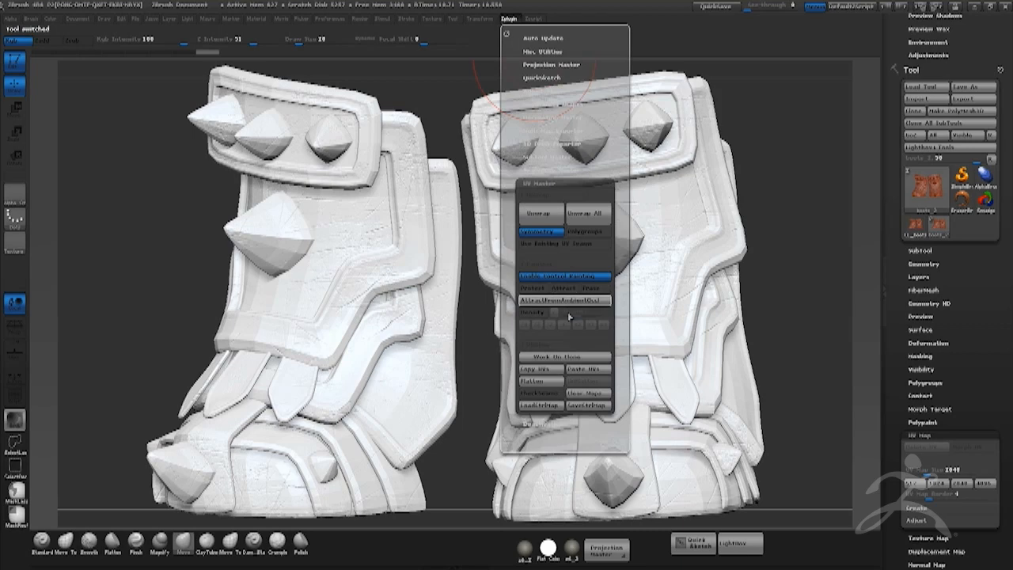
left_click(578, 369)
Turn off the surface noise on the original boots.
left_click_drag(976, 553, 972, 290)
left_click_drag(967, 119, 964, 155)
left_click(922, 103)
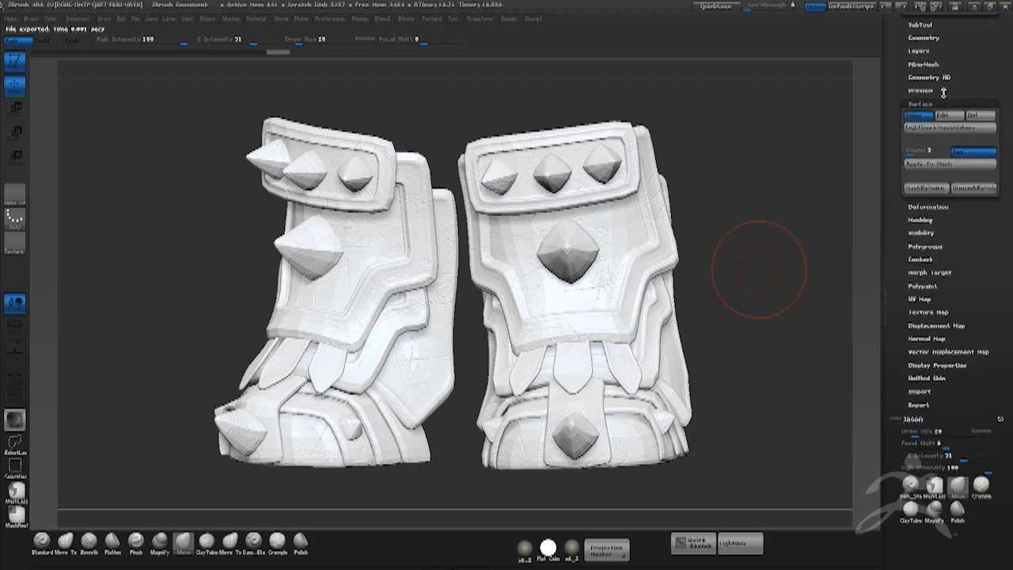
left_click(917, 116)
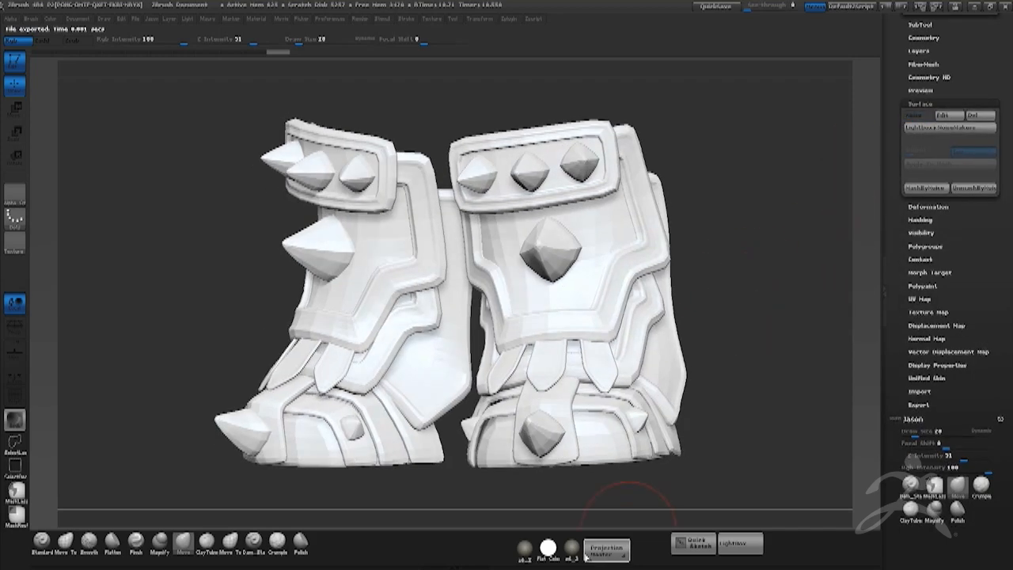
Switch the boots to the darker grey material and raise them to subdivision level 4.
left_click(528, 557)
left_click_drag(757, 332, 717, 357, "alt")
left_click_drag(967, 45, 966, 112)
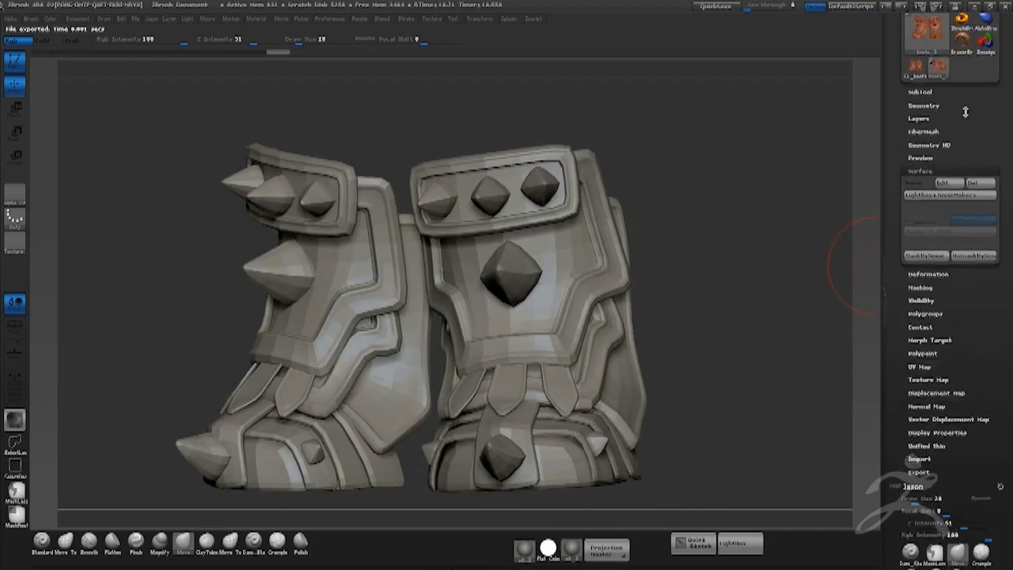
left_click(929, 104)
key("d")
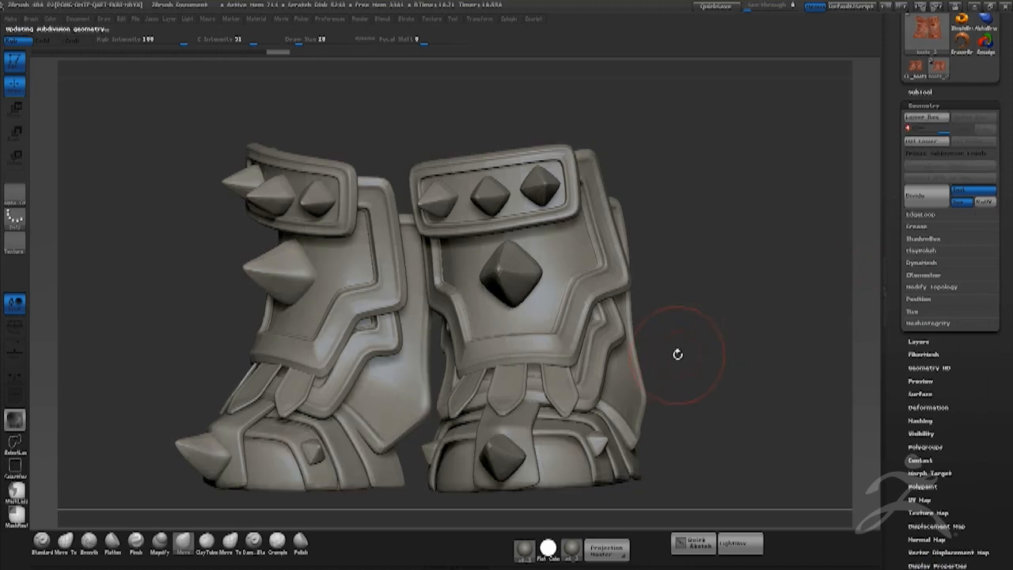
Sculpt with the ClayTubes brush at Z Intensity 4 on the shin plate beside the large spike, below the upper band.
left_click_drag(709, 287, 730, 287)
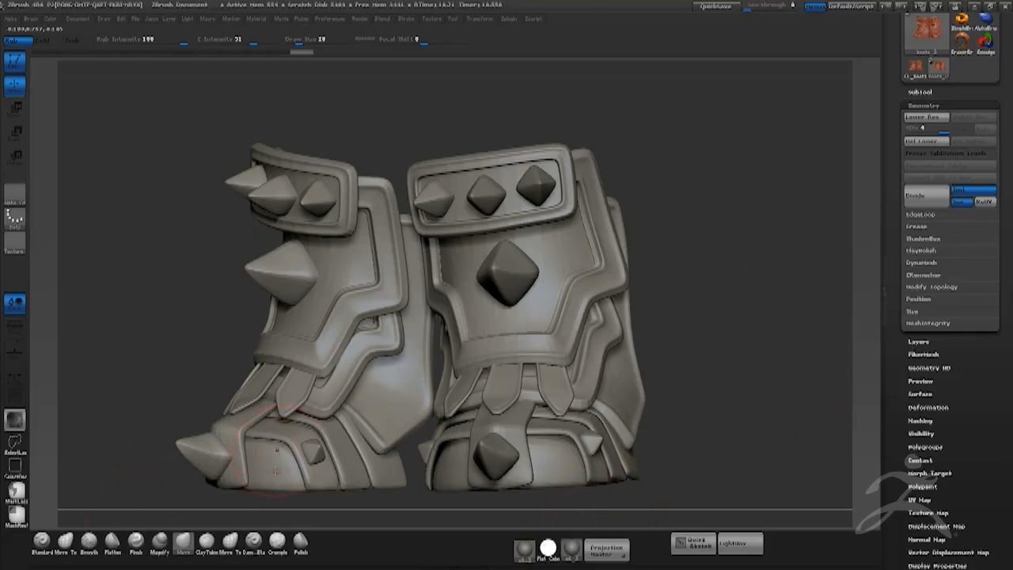
left_click_drag(715, 262, 716, 263)
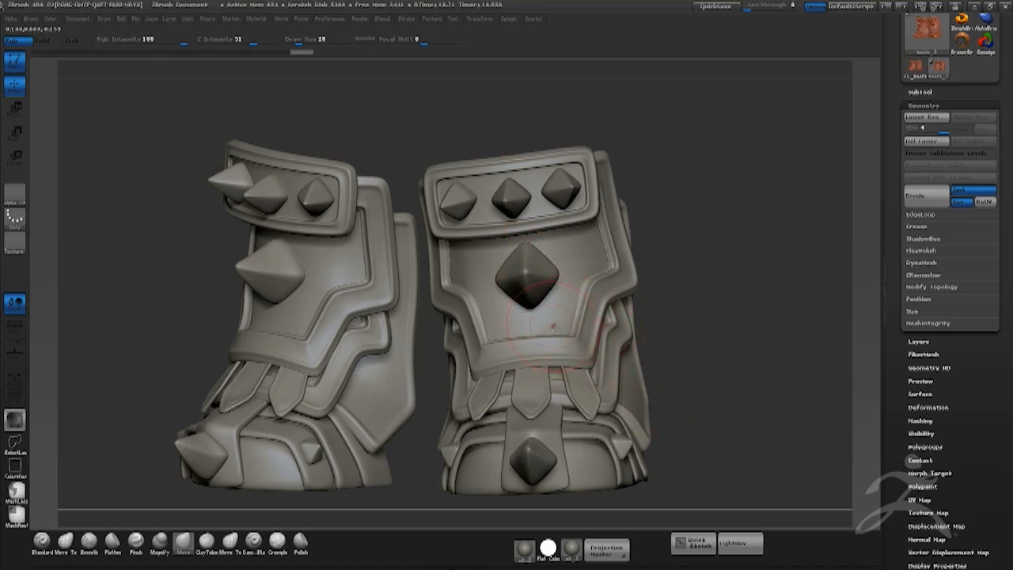
left_click_drag(716, 318, 692, 320)
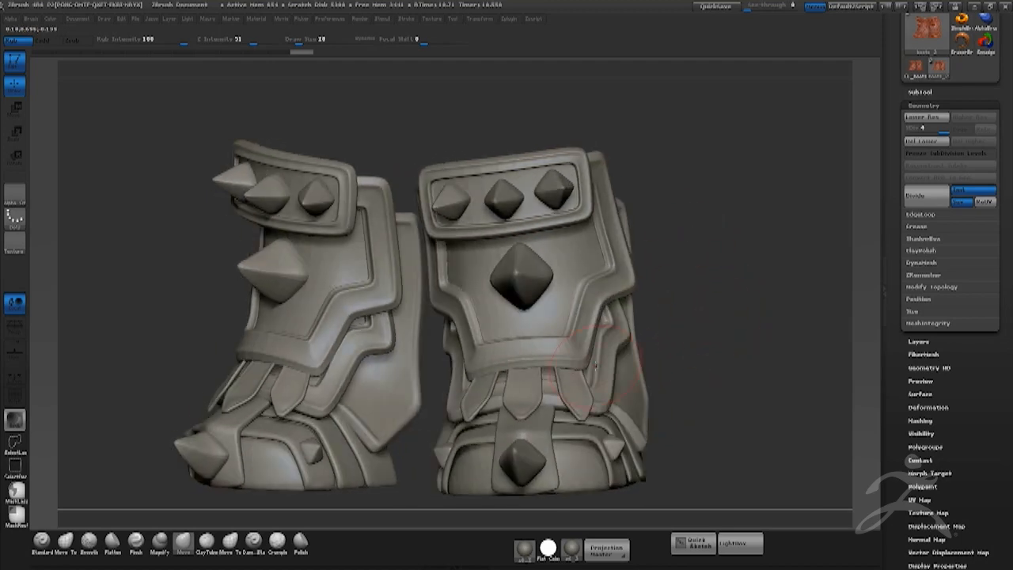
left_click(207, 541)
left_click_drag(677, 223, 671, 246)
key("space")
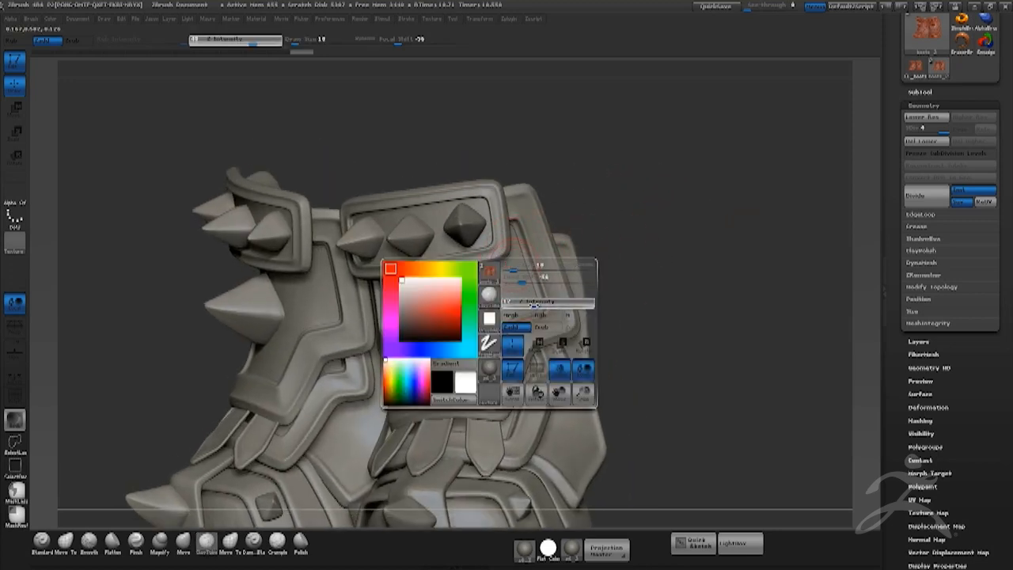
key("Return")
left_click_drag(520, 272, 486, 296)
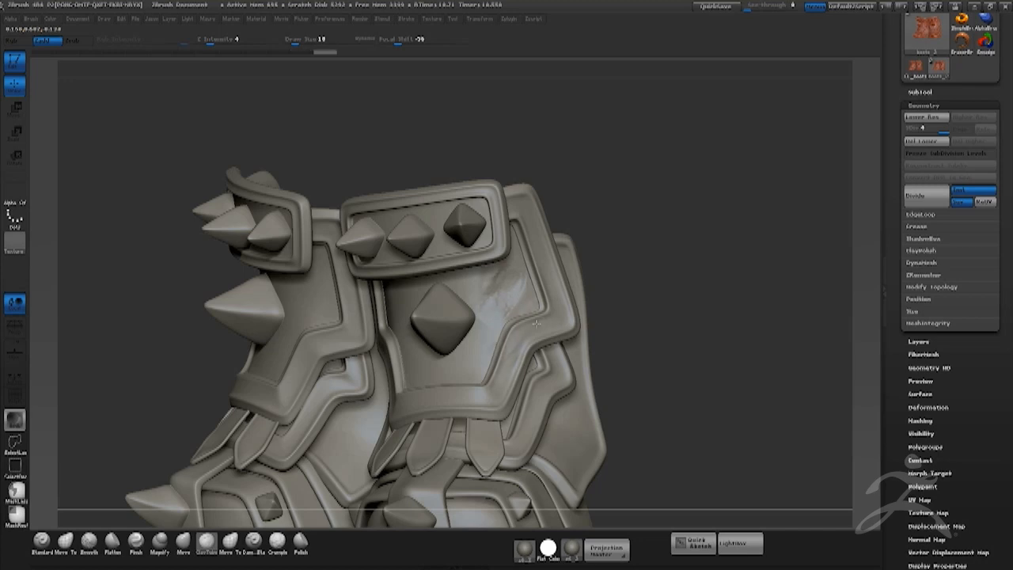
Divide the boots mesh once more to add another subdivision level.
left_click_drag(580, 316, 696, 319)
left_click(925, 192)
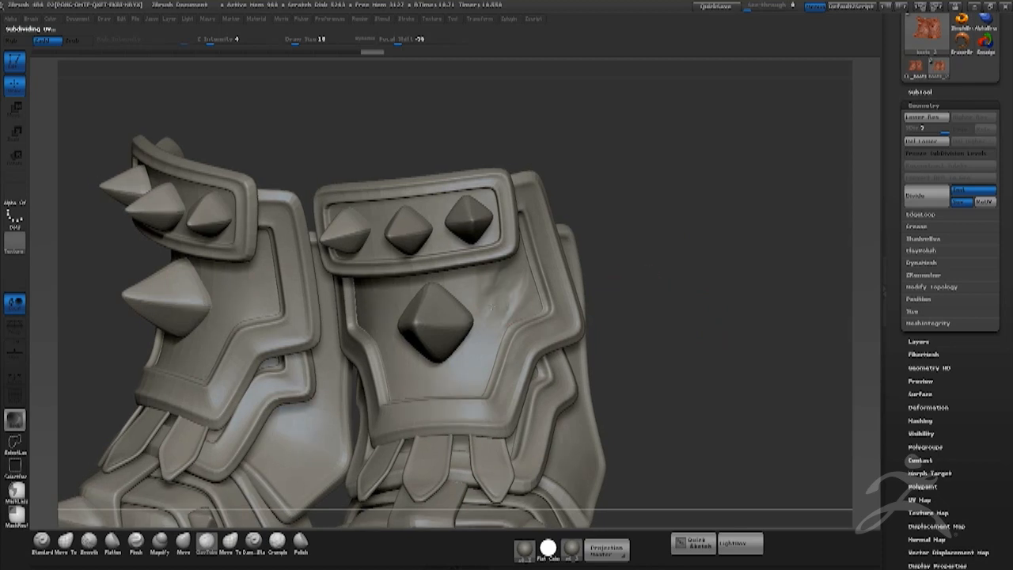
key("f")
left_click_drag(648, 344, 743, 373)
Apply ClayPolish to the boots with a raised Edge value to crisp the plate borders.
left_click_drag(957, 407, 960, 339)
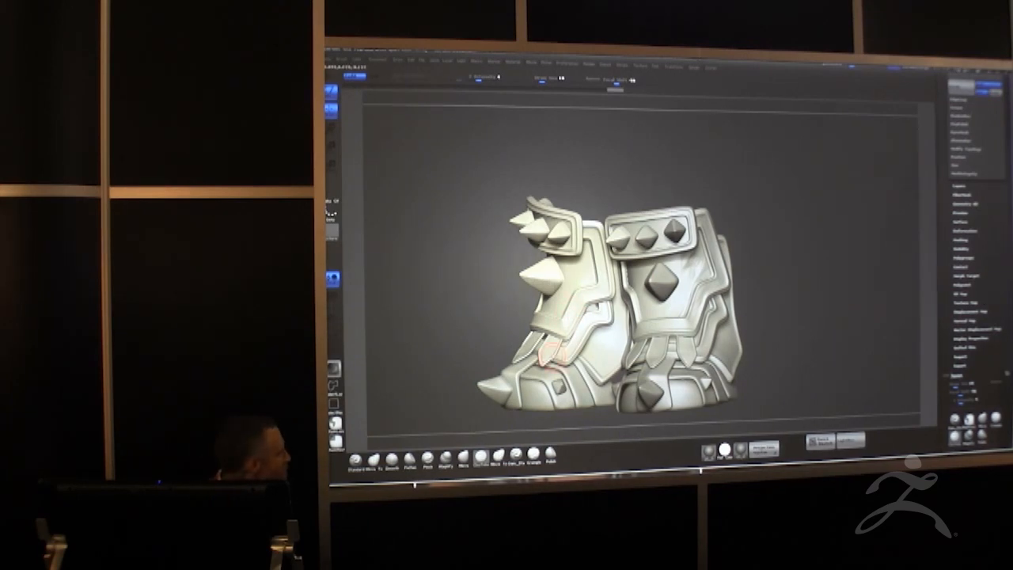
left_click_drag(993, 274, 993, 316)
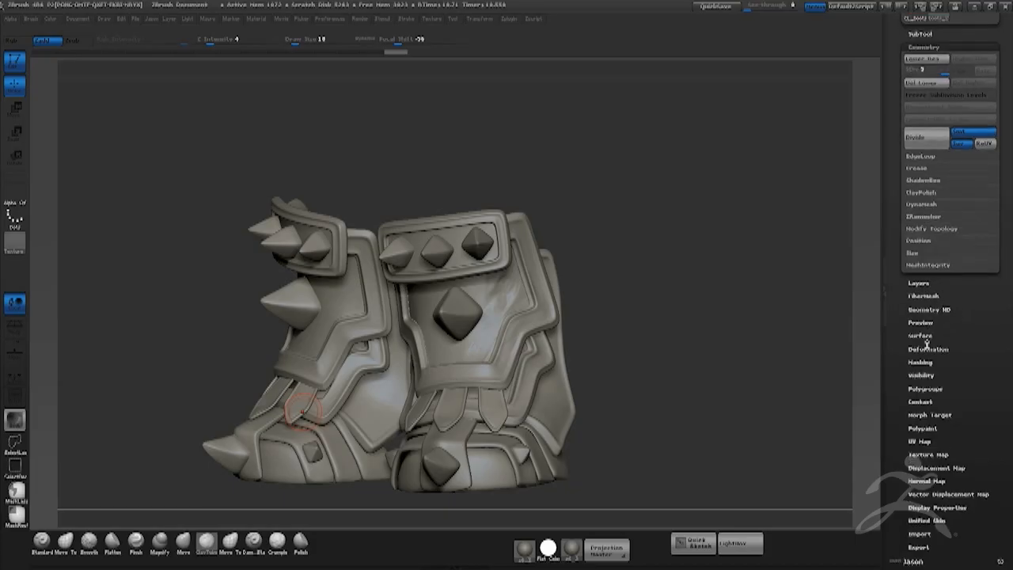
left_click_drag(982, 310, 981, 397)
left_click(921, 119)
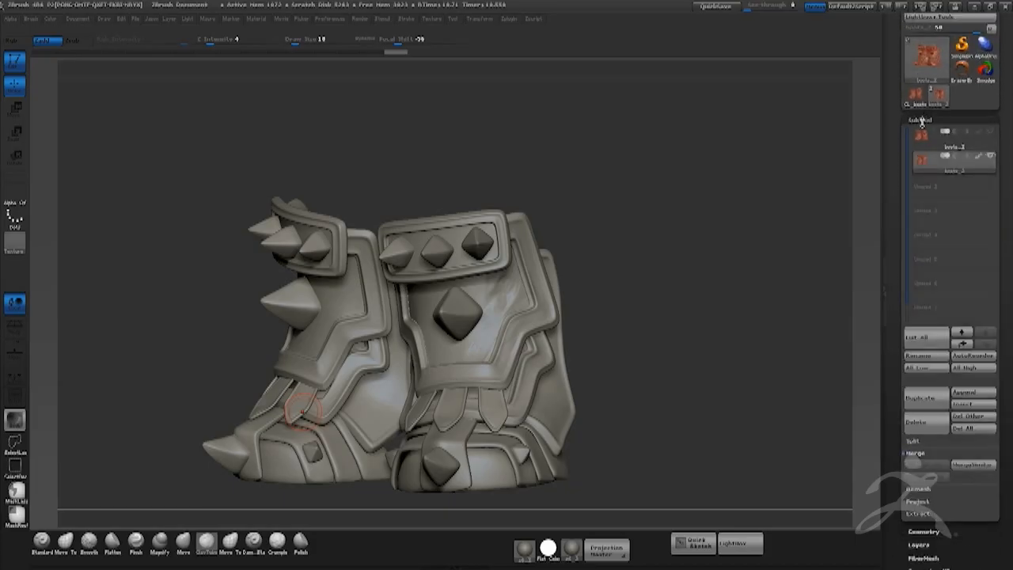
left_click(922, 120)
left_click(924, 133)
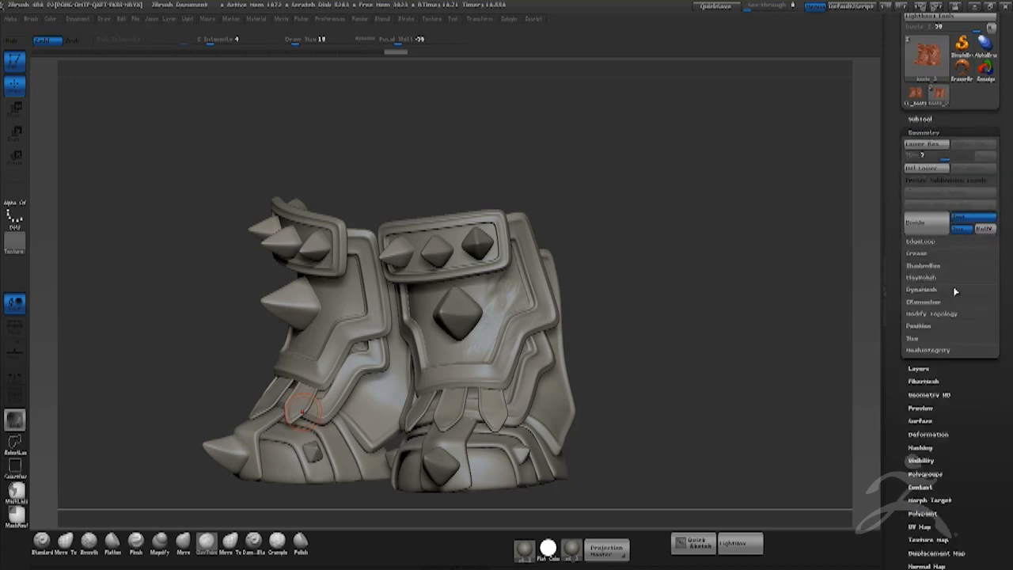
left_click(930, 279)
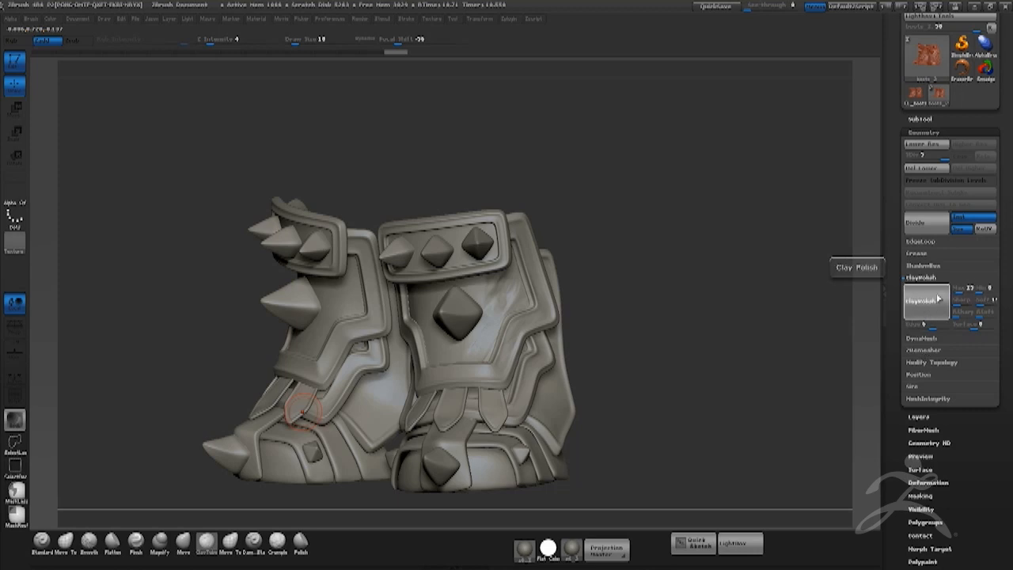
left_click_drag(738, 362, 769, 351)
left_click(932, 325)
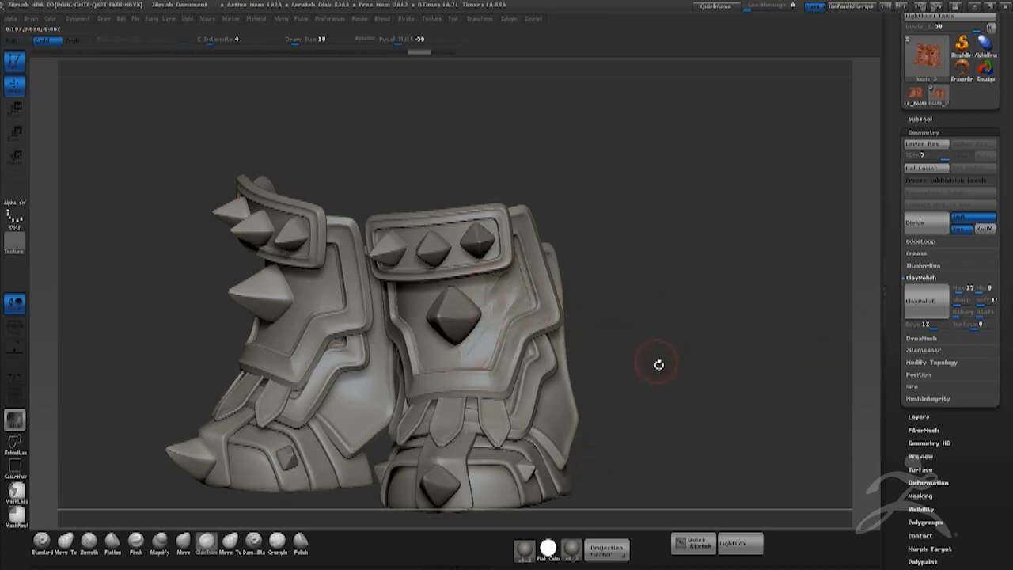
Reduce the draw size for close work on the shin plate and give the ClayTubes brush the Color Spray stroke.
left_click_drag(649, 385, 647, 354, "alt")
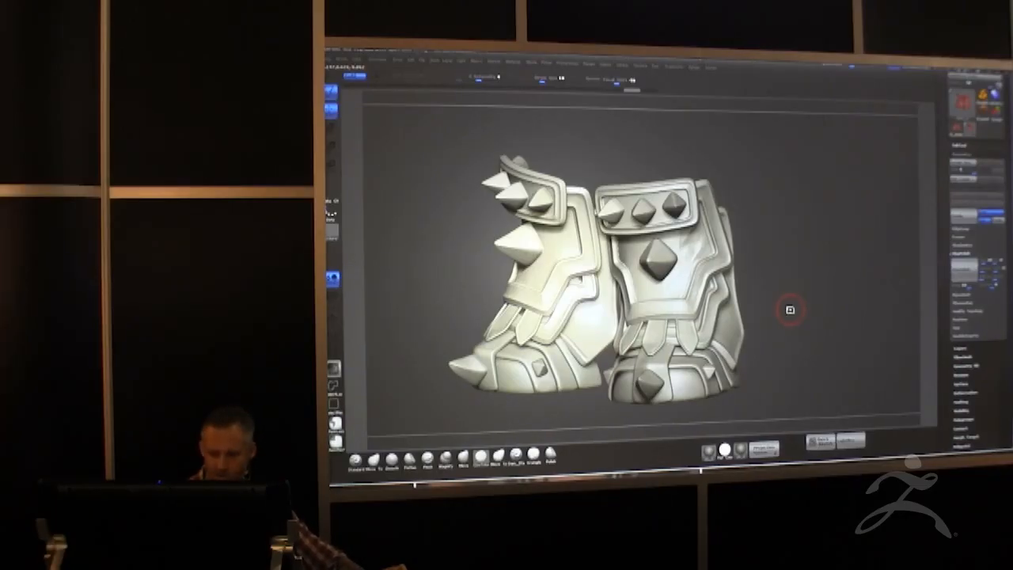
left_click_drag(768, 252, 808, 277, "alt")
key("space")
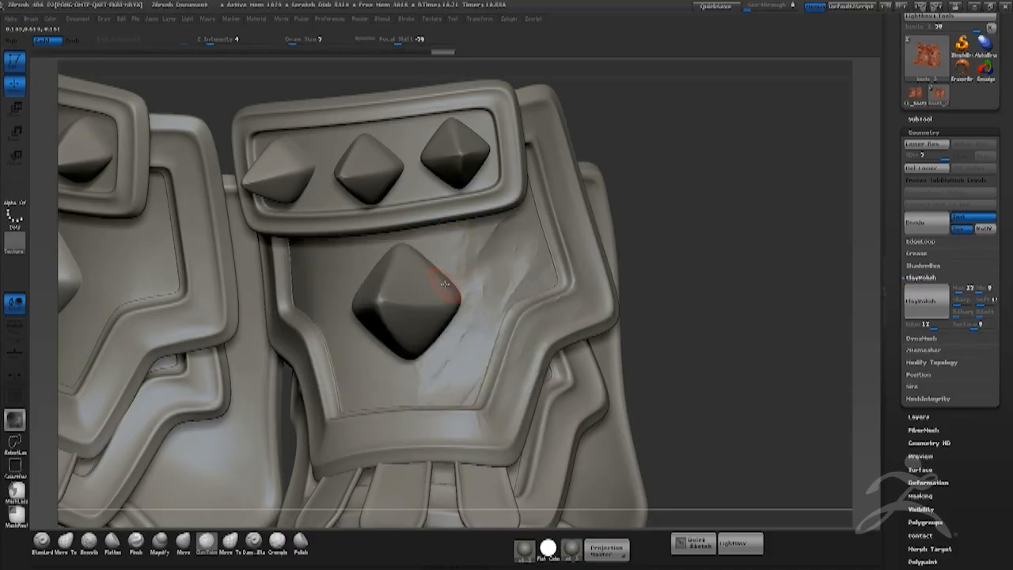
left_click(14, 215)
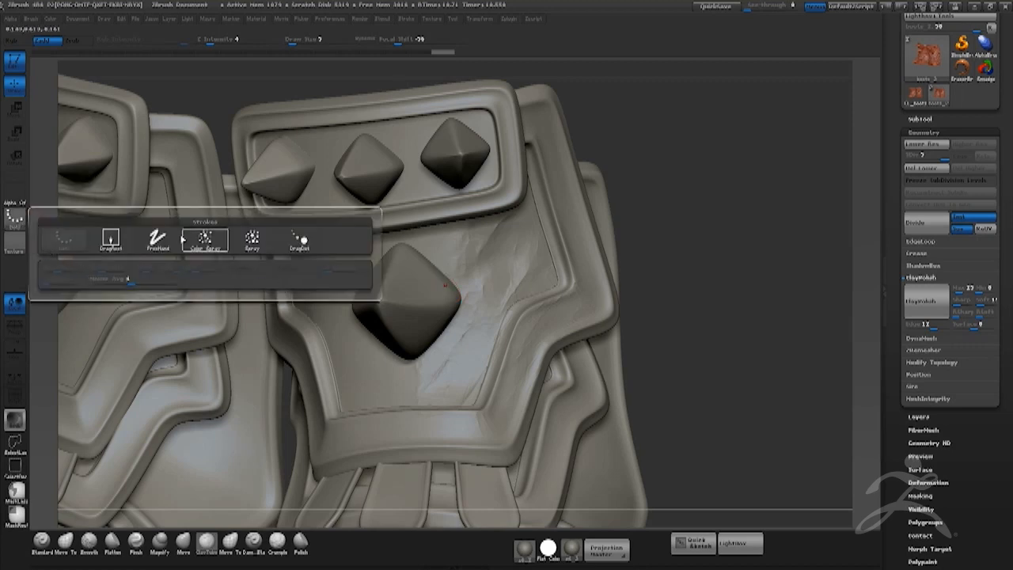
left_click(203, 248)
Sculpt rough surface breakup over the shin plate and its raised border with ClayTubes at Z Intensity 4.
left_click_drag(708, 333, 737, 292, "alt")
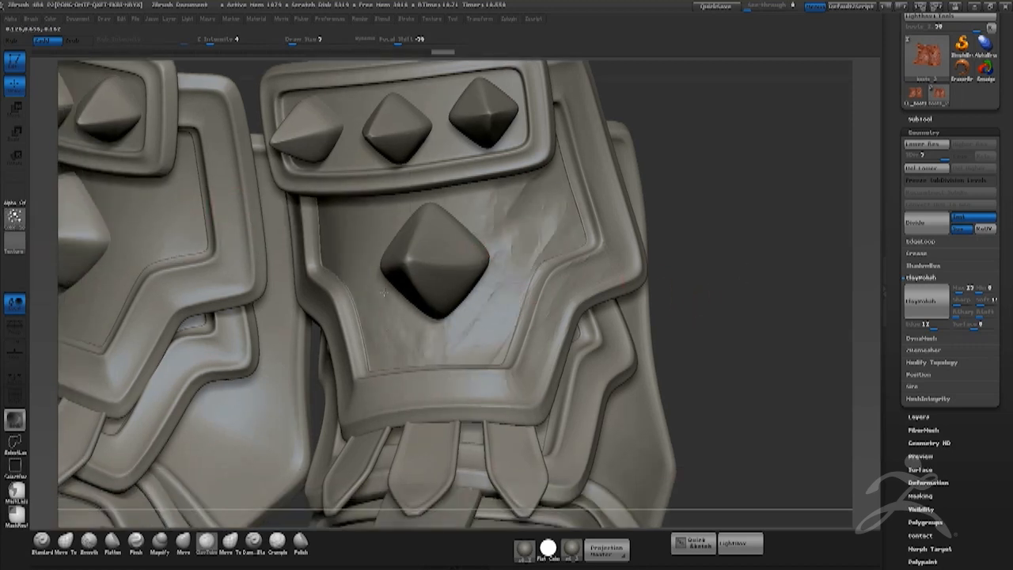
left_click_drag(738, 304, 689, 341, "alt")
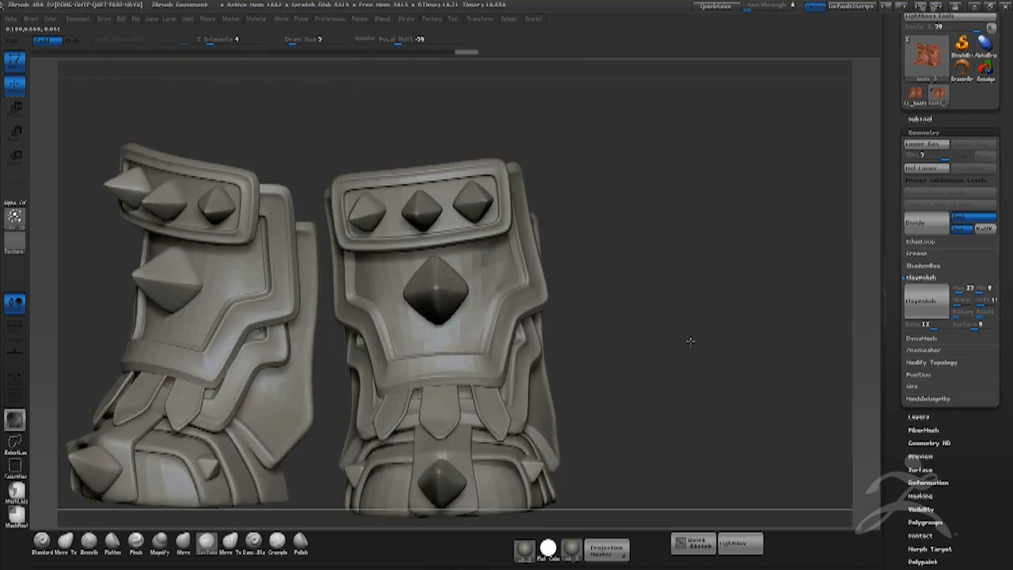
left_click_drag(575, 310, 642, 315, "alt")
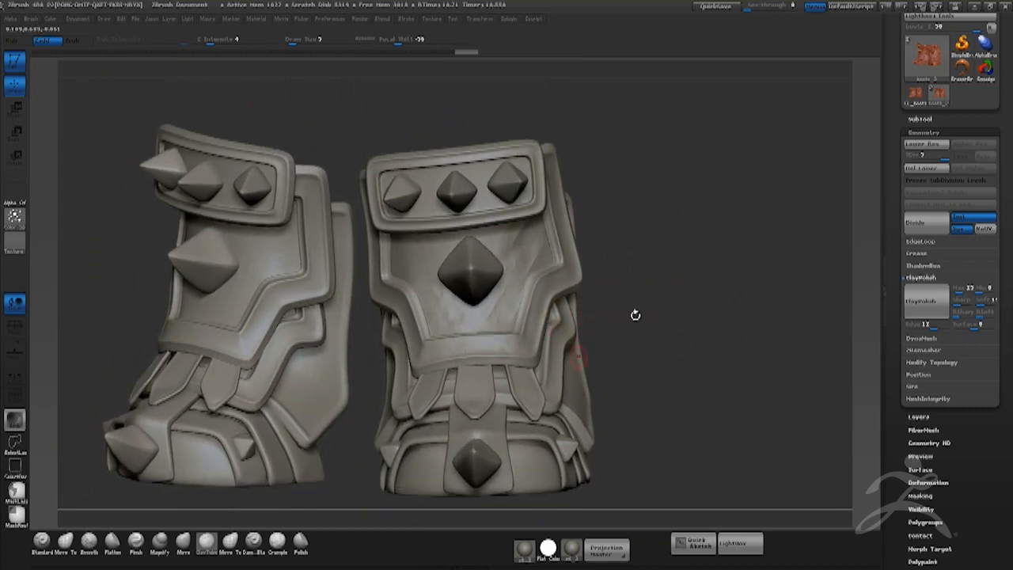
left_click_drag(729, 275, 645, 297)
left_click_drag(689, 251, 683, 291, "alt")
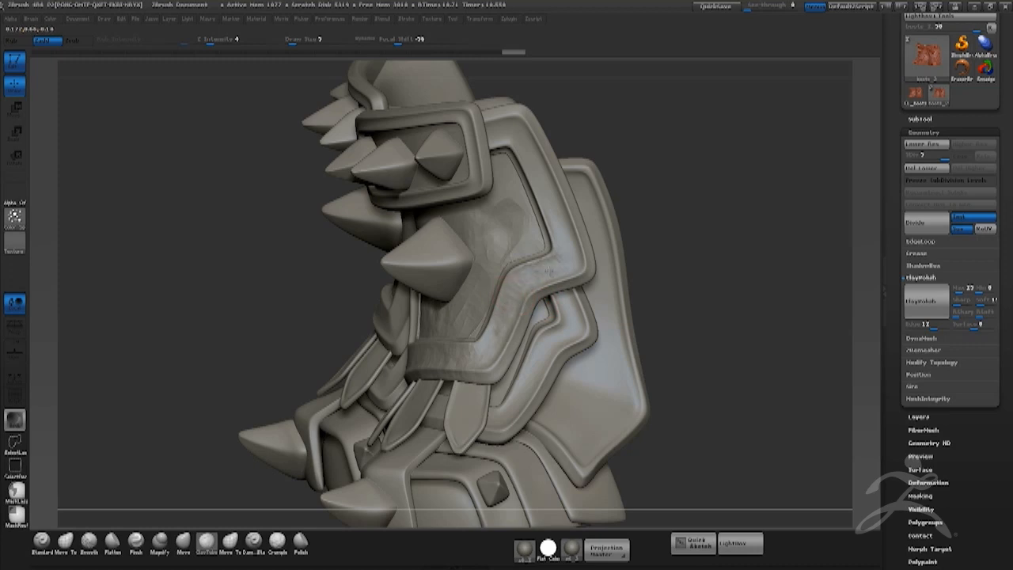
left_click_drag(707, 238, 698, 242)
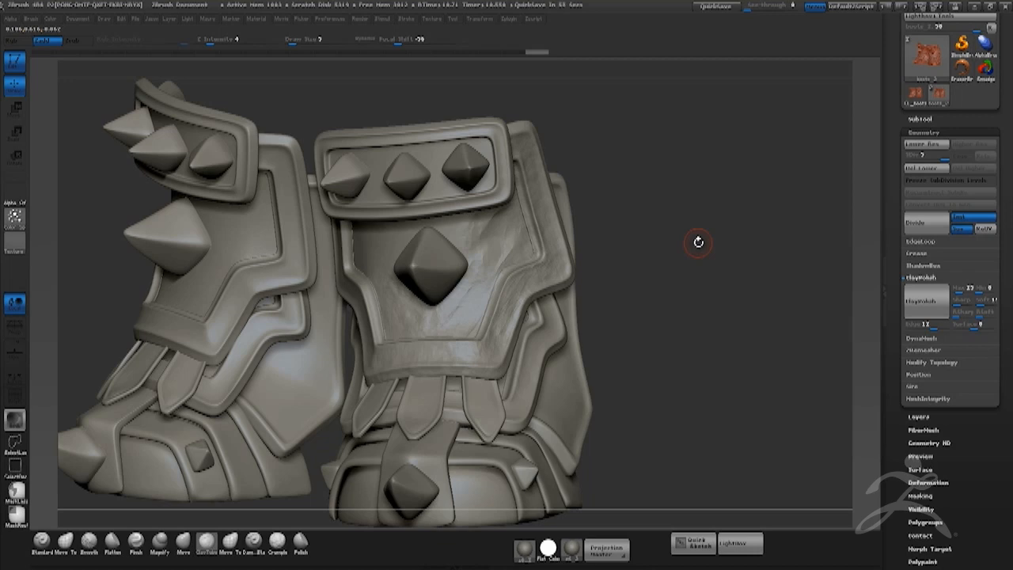
Sculpt beside the large shin spike with the Dots stroke, and return the brush to the Color Spray stroke.
left_click(15, 215)
left_click(71, 238)
mouse_move(468, 238)
left_mouse_down()
mouse_move(462, 228)
mouse_move(484, 245)
left_mouse_up()
left_click(14, 216)
left_click(207, 241)
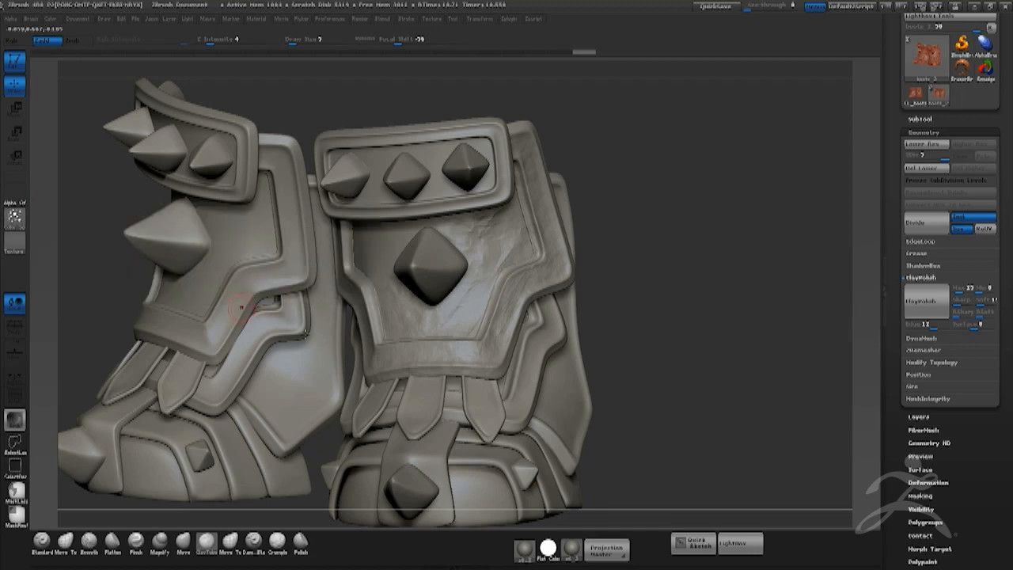
Extend the rough ClayTubes texture over the boot's upper band, side plates, heel plate and foot armor.
left_click_drag(558, 291, 585, 372)
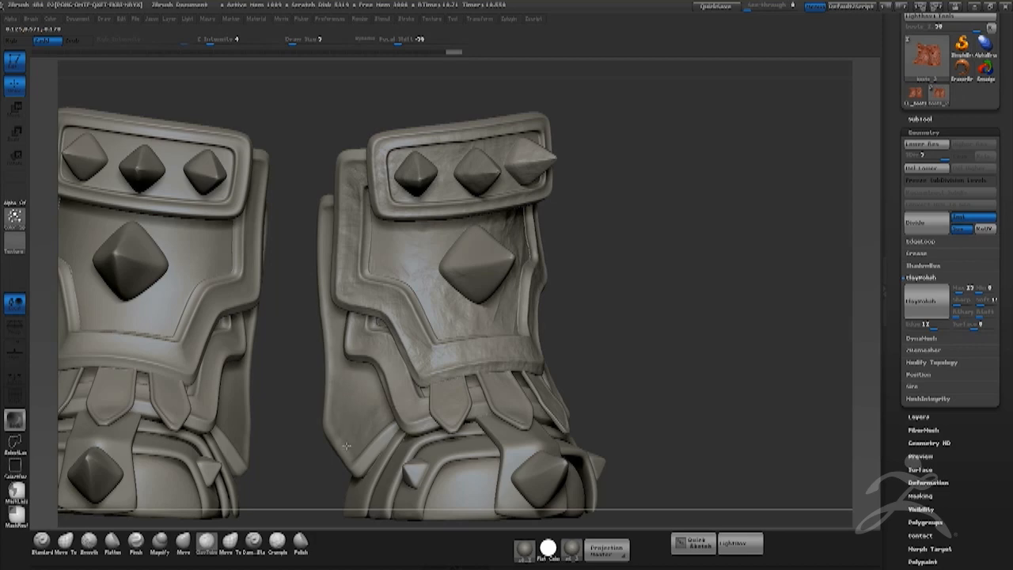
left_click_drag(647, 413, 405, 415)
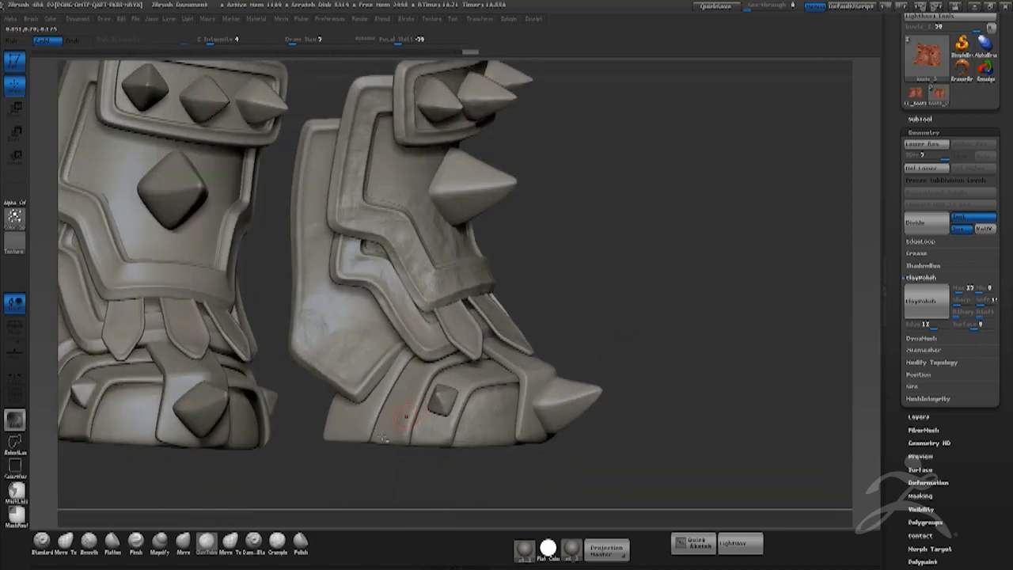
left_click_drag(644, 367, 405, 401)
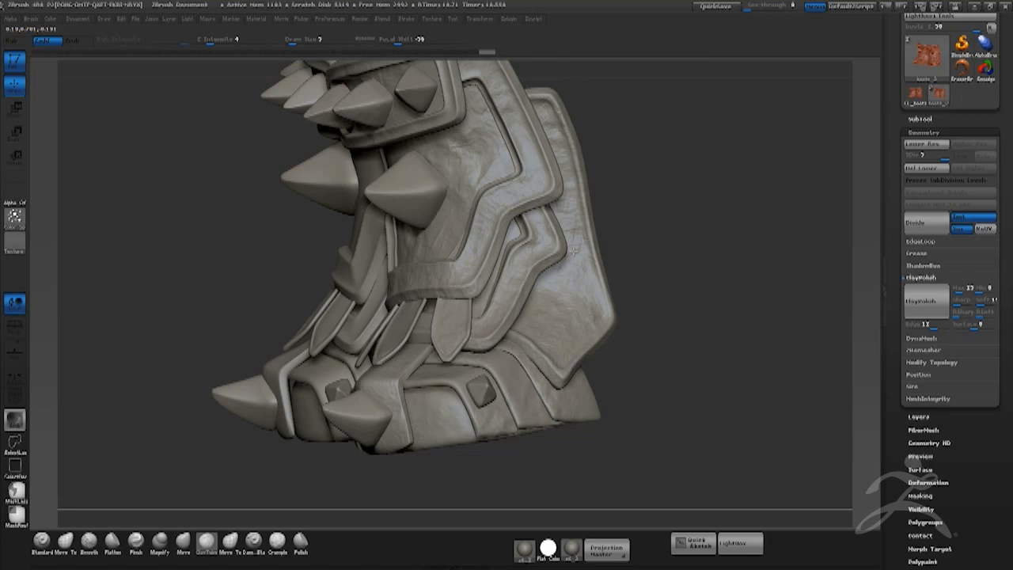
left_click_drag(630, 307, 696, 309)
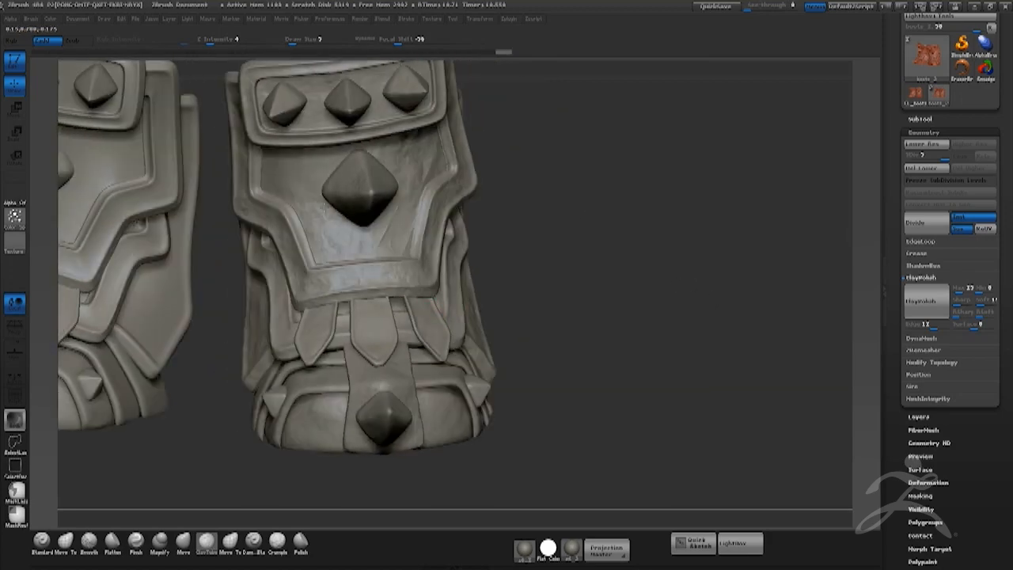
left_click_drag(492, 316, 573, 300)
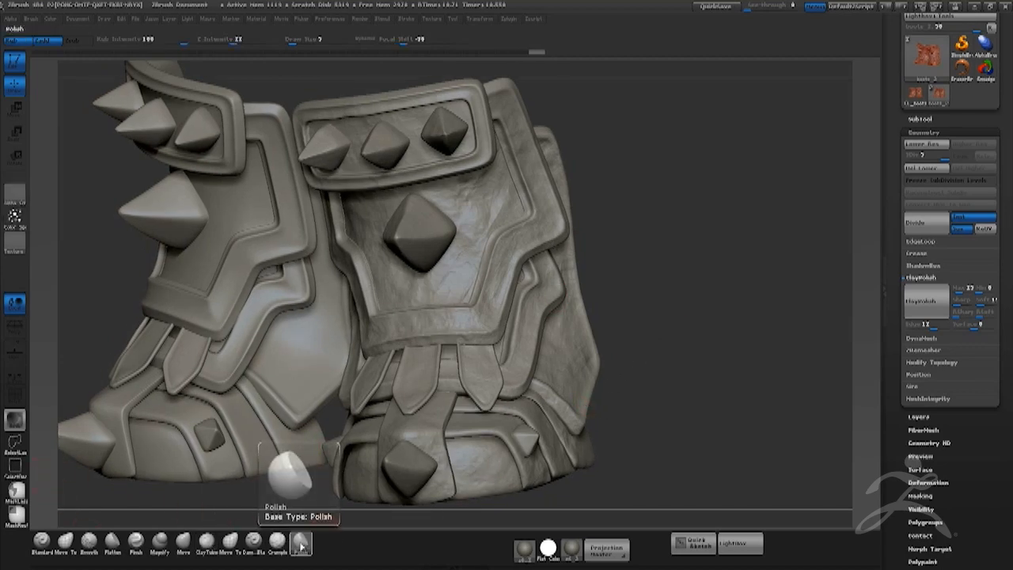
Load the PolishHard brush preset from the Polish folder in ZBrush 4R6's ZBrushes directory.
key("b")
left_click(38, 507)
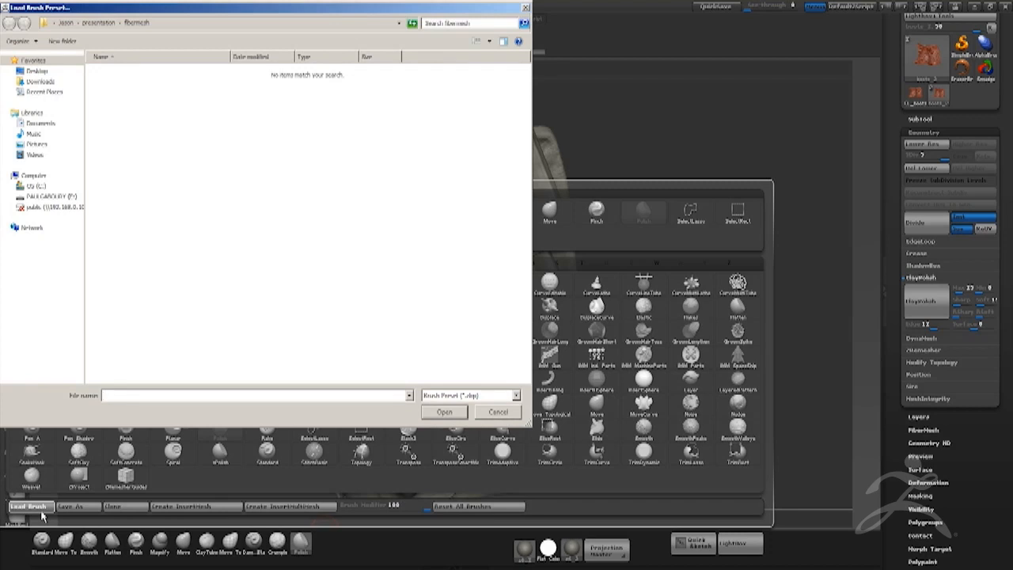
left_click(37, 186)
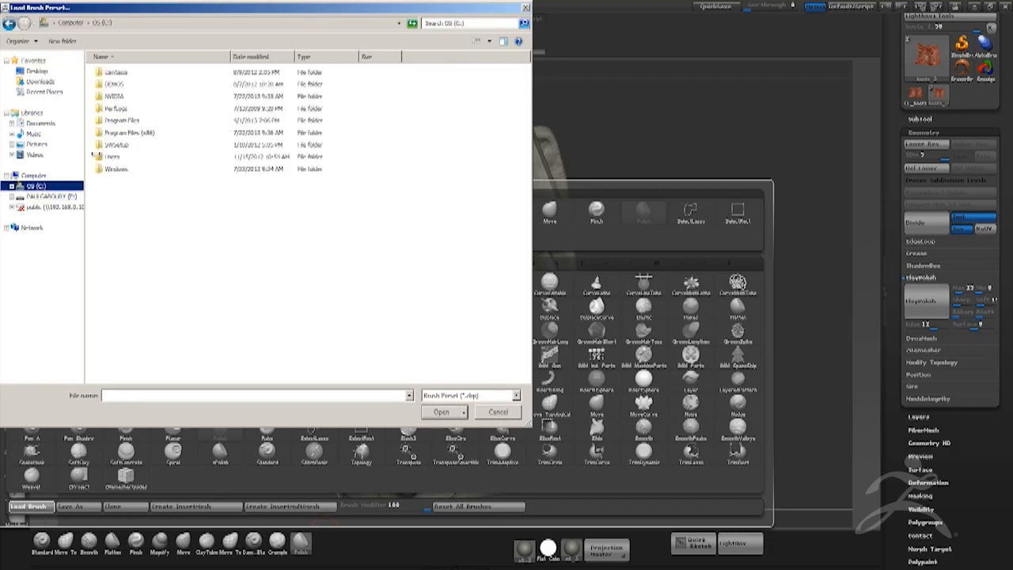
double_click(137, 133)
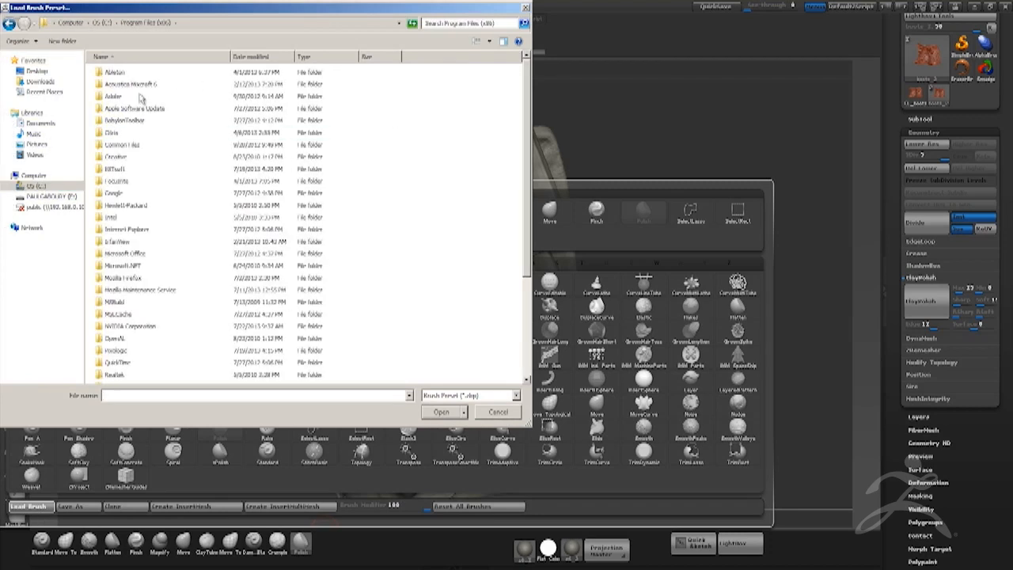
double_click(117, 349)
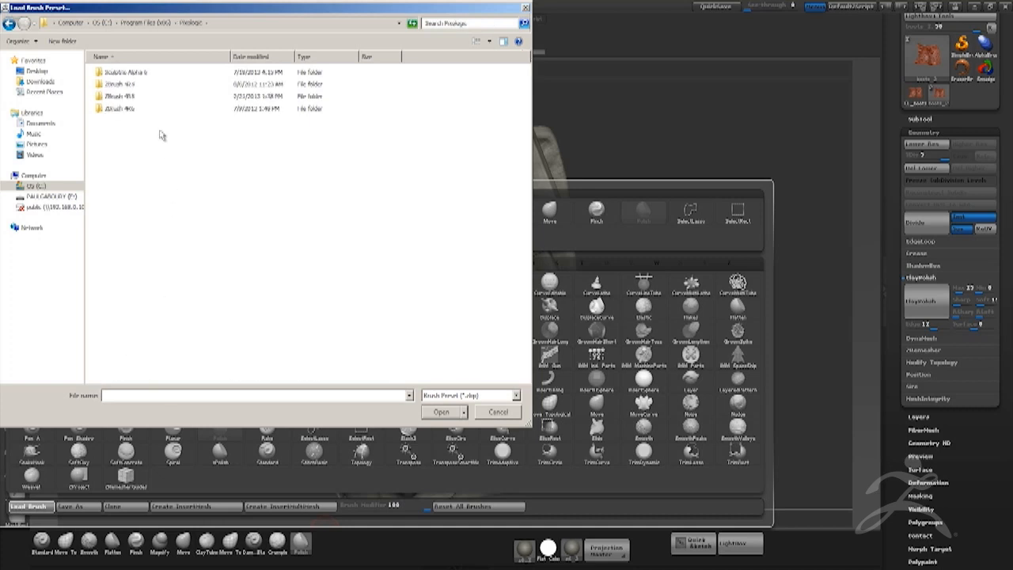
double_click(120, 109)
double_click(123, 133)
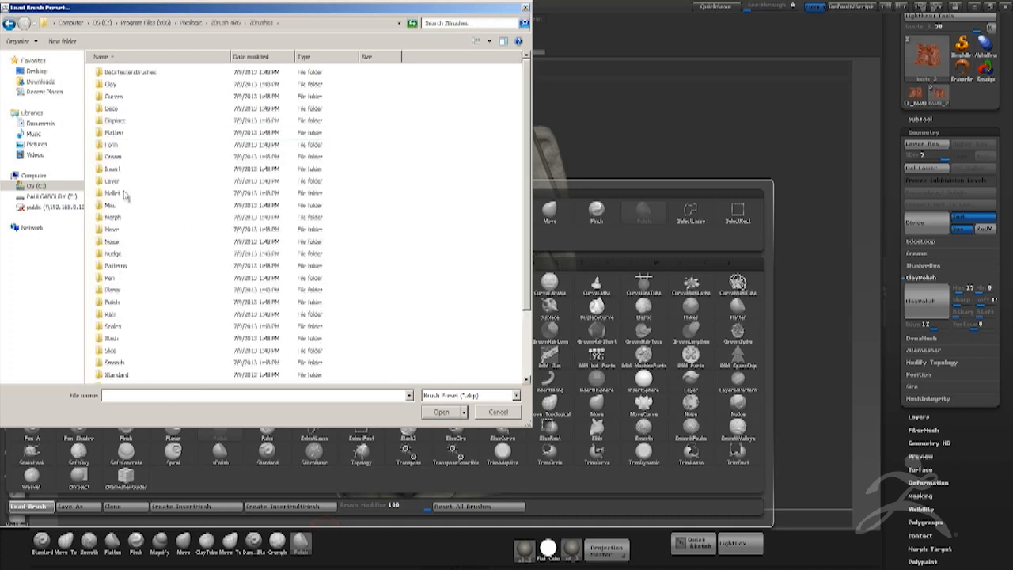
double_click(119, 301)
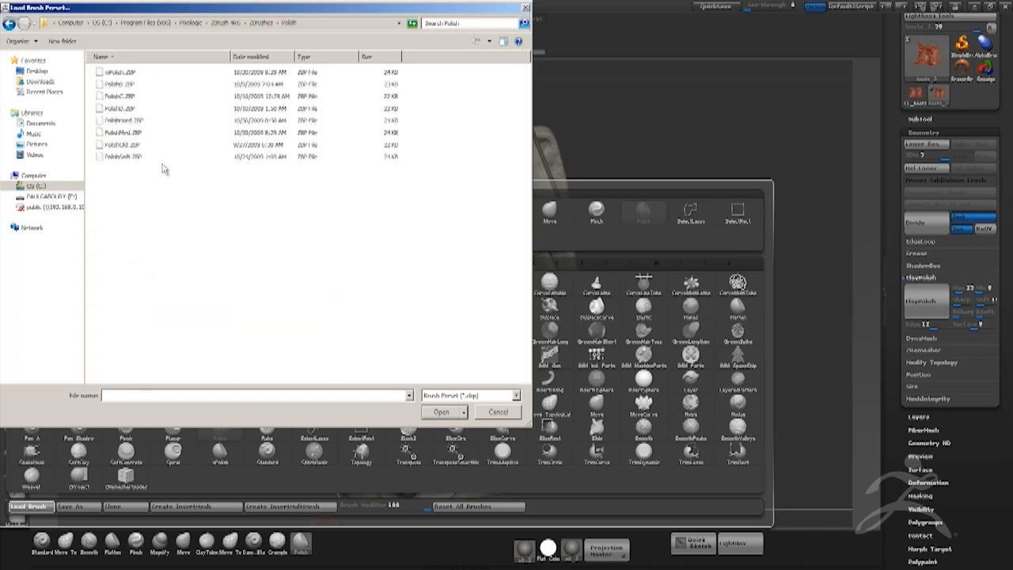
double_click(124, 124)
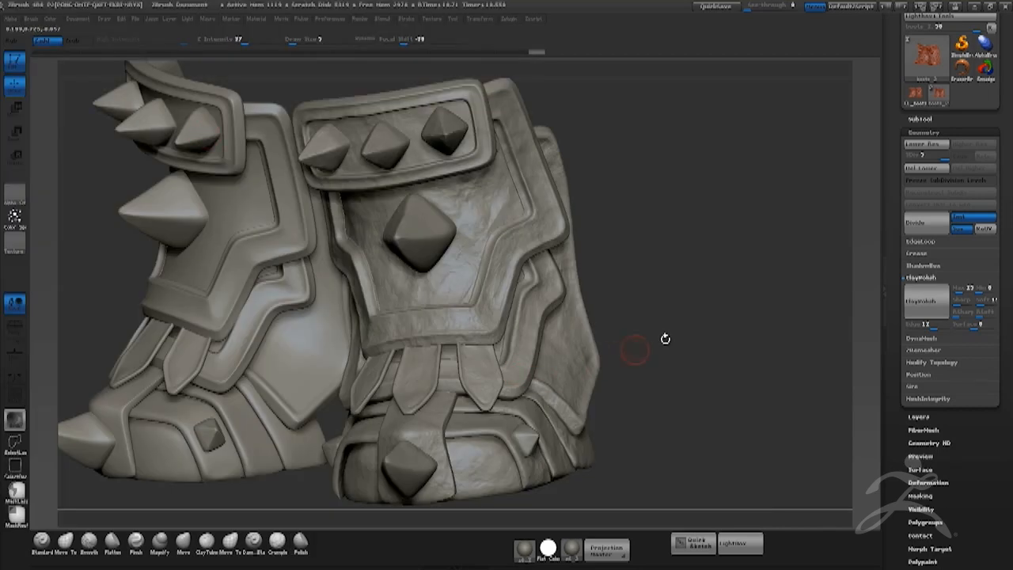
Replace the Polish brush in the brush shelf with the loaded PolishHard brush.
left_click(306, 546)
key("b")
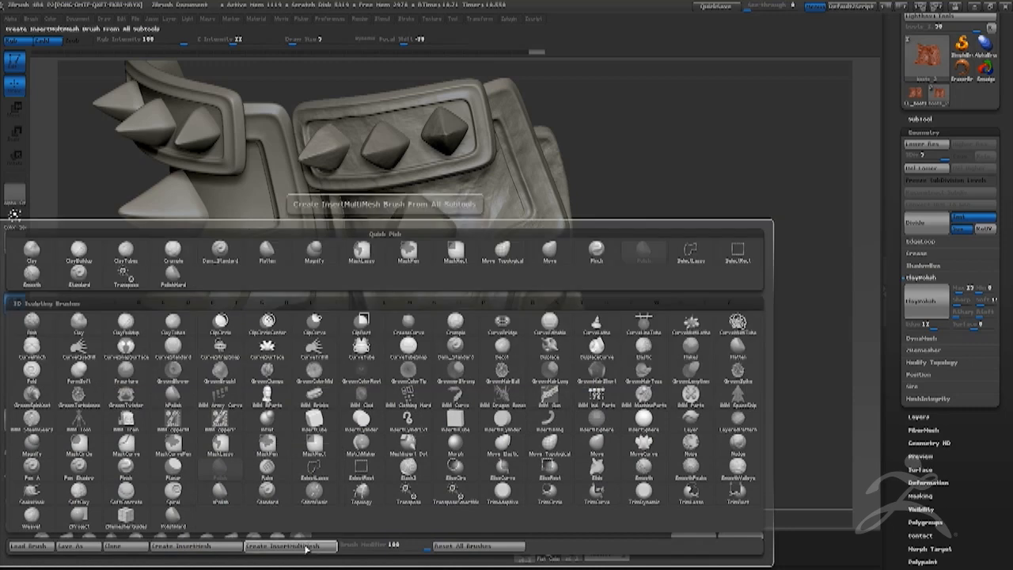
left_click(173, 525)
Set Z Intensity to 17 and polish the toe plate and its raised trim with the PolishHard brush.
mouse_move(676, 344)
left_mouse_down()
mouse_move(710, 357)
mouse_move(770, 356)
mouse_move(715, 268)
mouse_move(707, 340)
left_mouse_up()
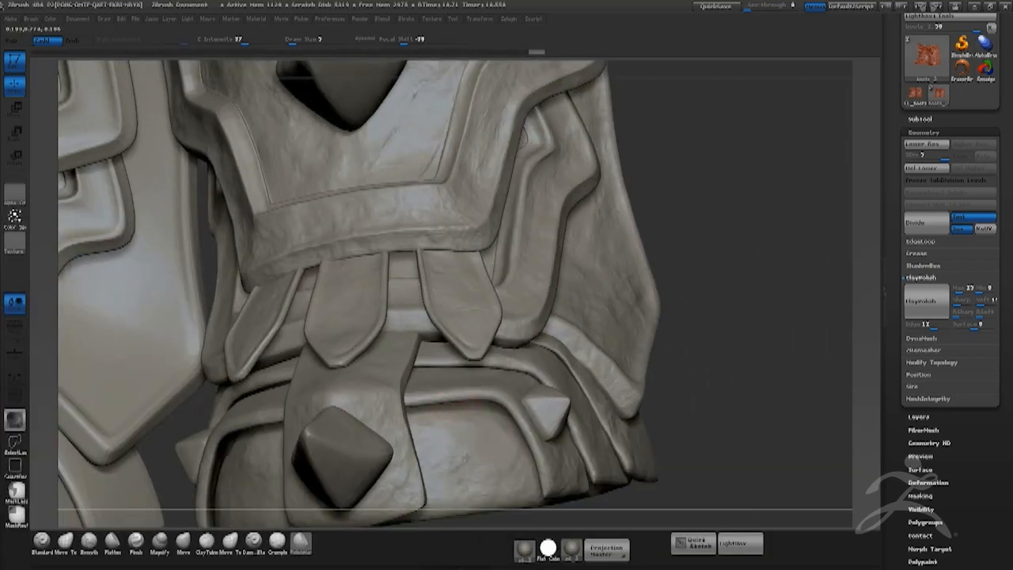
key("space")
left_click_drag(764, 364, 752, 365)
left_click_drag(517, 416, 508, 408)
left_click_drag(731, 385, 756, 387)
mouse_move(541, 475)
left_mouse_down()
mouse_move(527, 432)
mouse_move(482, 391)
left_mouse_up()
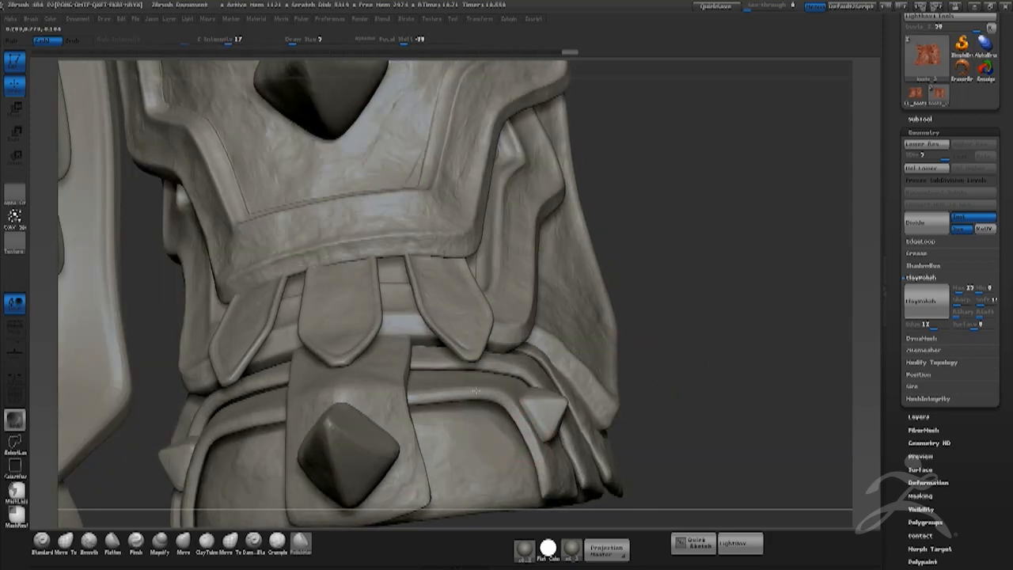
Adjust the draw size while polishing the side trim of the foot and the lower edge of the heel plate.
mouse_move(706, 304)
left_mouse_down()
mouse_move(515, 405)
mouse_move(535, 443)
left_mouse_up()
left_click_drag(734, 360, 733, 332)
left_click_drag(811, 372, 773, 364)
left_click_drag(600, 383, 617, 403)
mouse_move(805, 310)
left_mouse_down()
mouse_move(830, 311)
mouse_move(761, 306)
left_mouse_up()
key("space")
left_click_drag(603, 395, 616, 436)
Set the draw size to 4 and polish the edges of the overlapping side strips on the foot.
key("space")
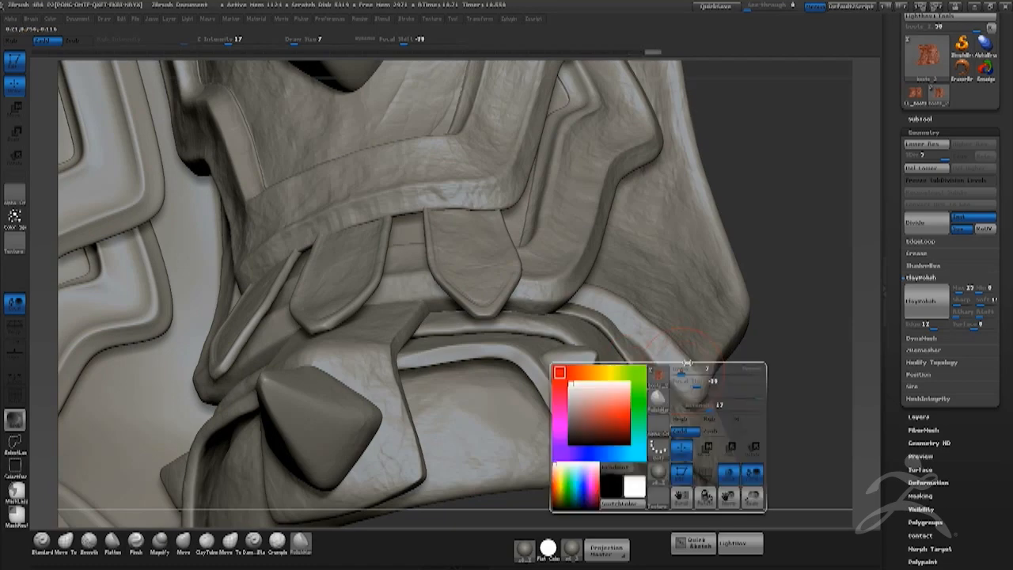
left_click_drag(681, 370, 678, 371)
left_click_drag(801, 316, 742, 316)
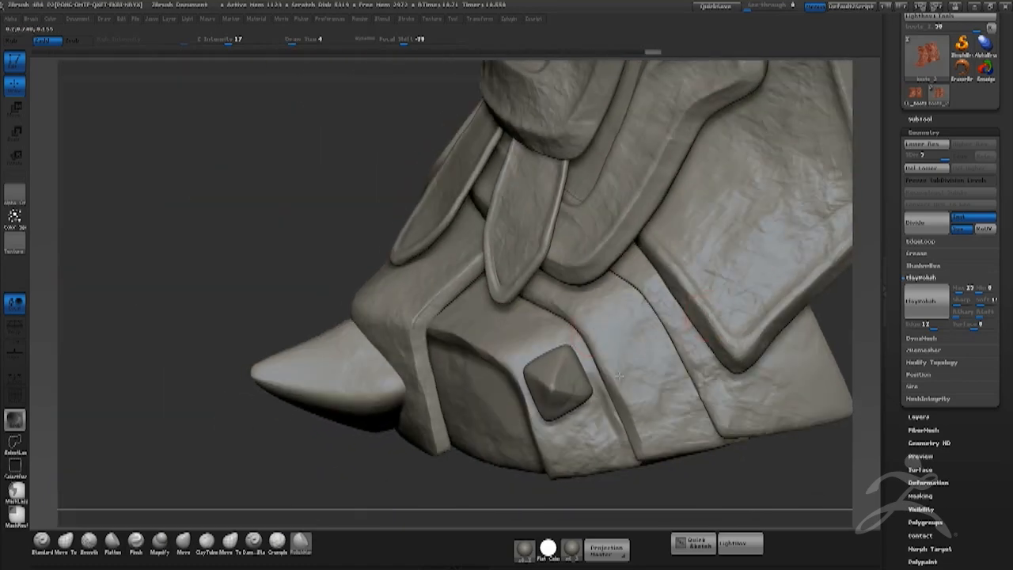
left_click_drag(669, 393, 662, 443)
left_click_drag(716, 491, 809, 489)
left_click_drag(561, 318, 528, 304)
left_click_drag(802, 383, 735, 360)
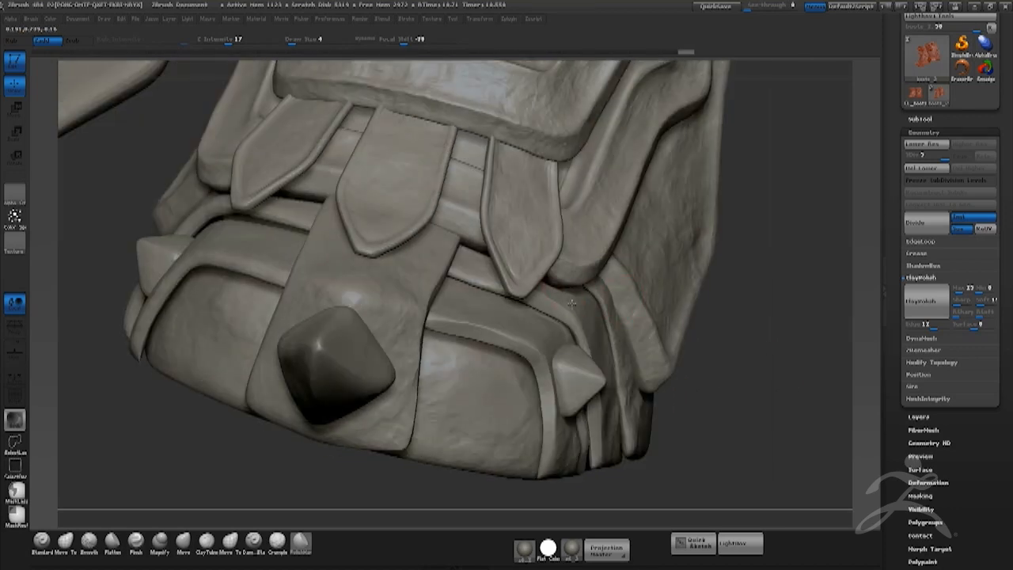
left_click_drag(807, 332, 583, 320)
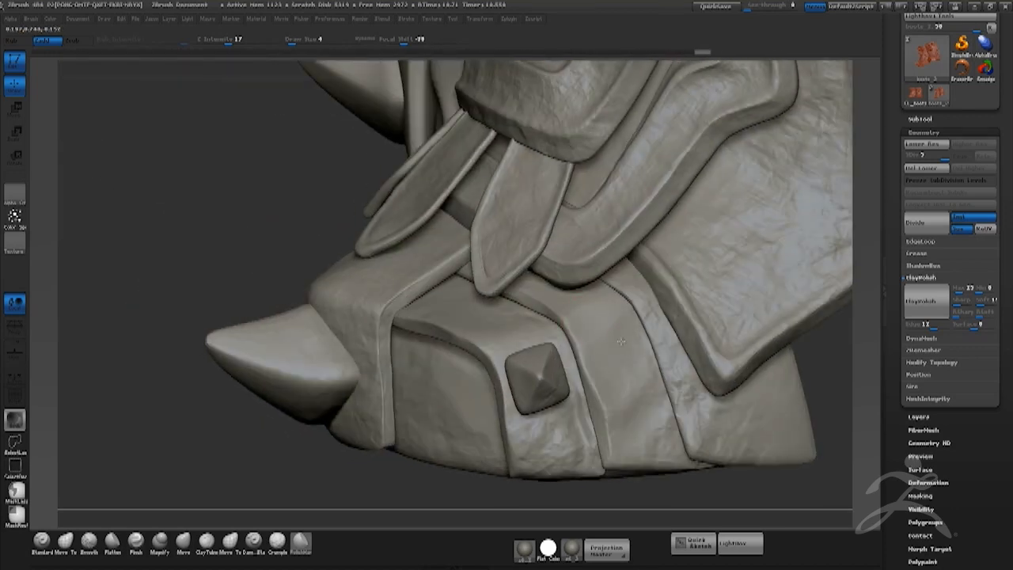
Polish the edges of the overlapping side strips around the foot with the PolishHard brush.
left_click_drag(667, 472, 409, 341)
left_click_drag(795, 371, 777, 387)
left_click_drag(679, 457, 641, 439)
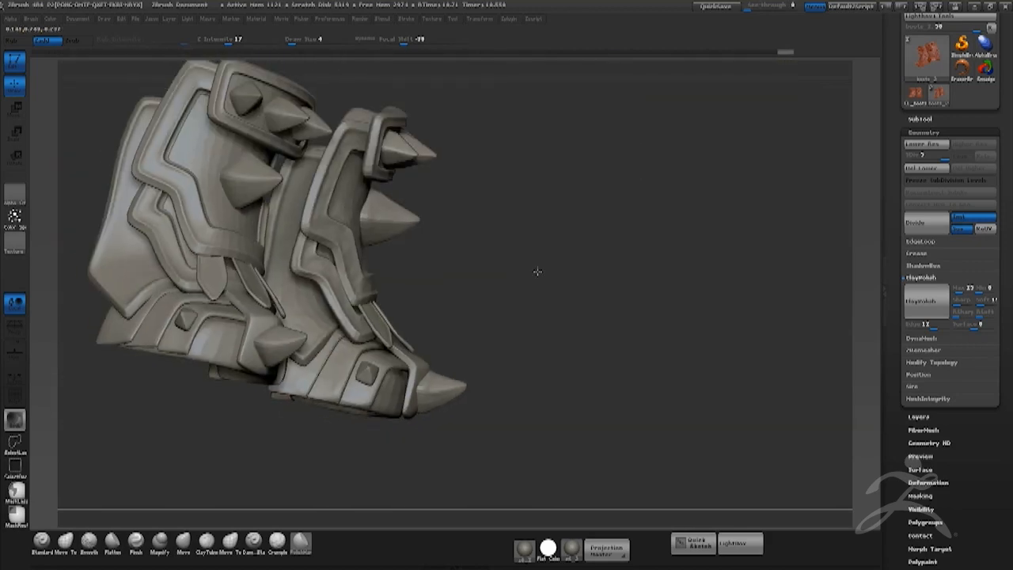
left_click_drag(537, 271, 726, 294)
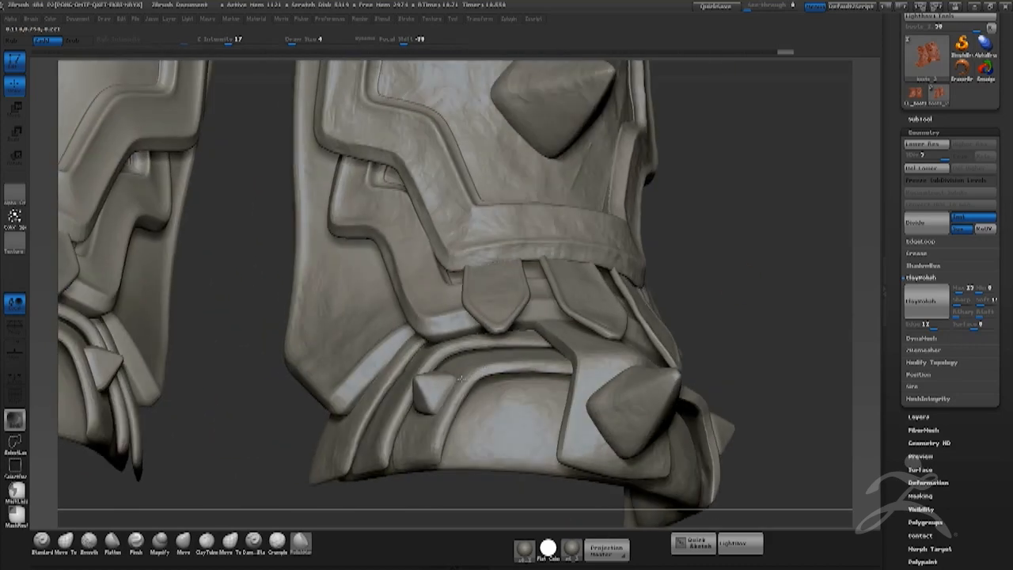
left_click_drag(434, 452, 436, 436)
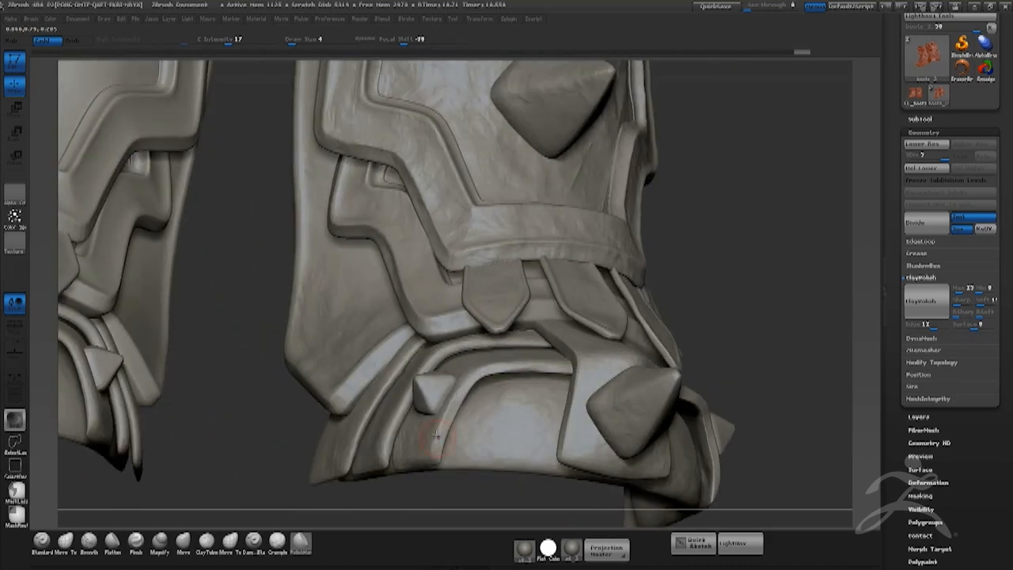
left_click_drag(731, 277, 769, 322)
left_click_drag(802, 467, 662, 422)
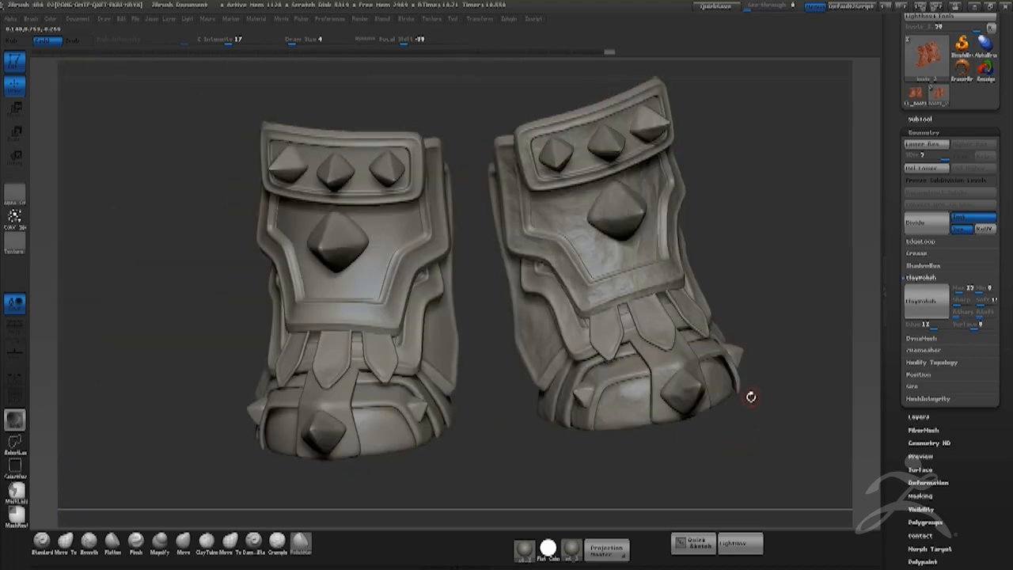
Polish the toe spike into harder, flatter facets with the PolishHard brush.
left_click_drag(721, 434, 589, 438)
left_click_drag(668, 428, 675, 518)
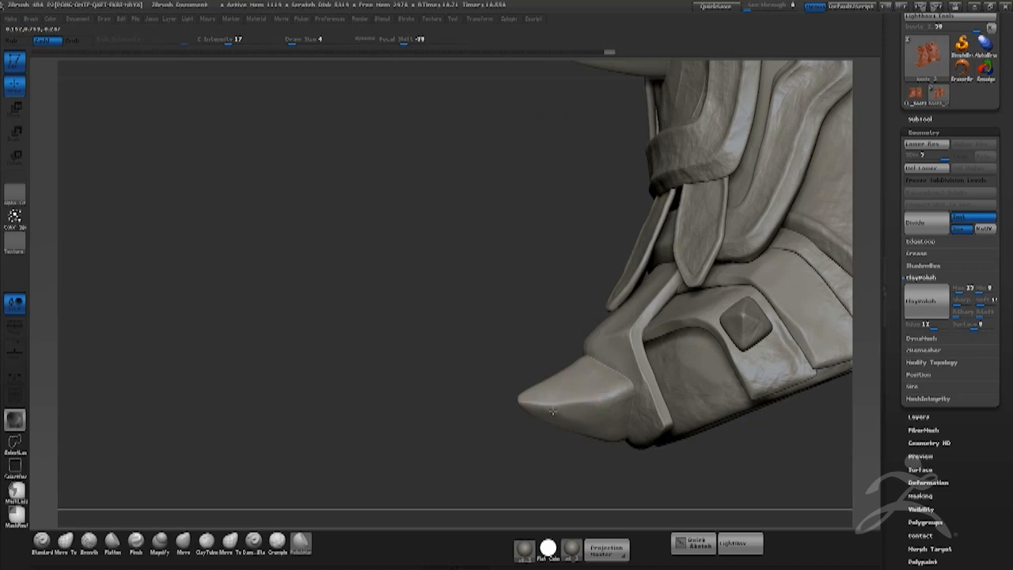
left_click_drag(569, 441, 700, 402)
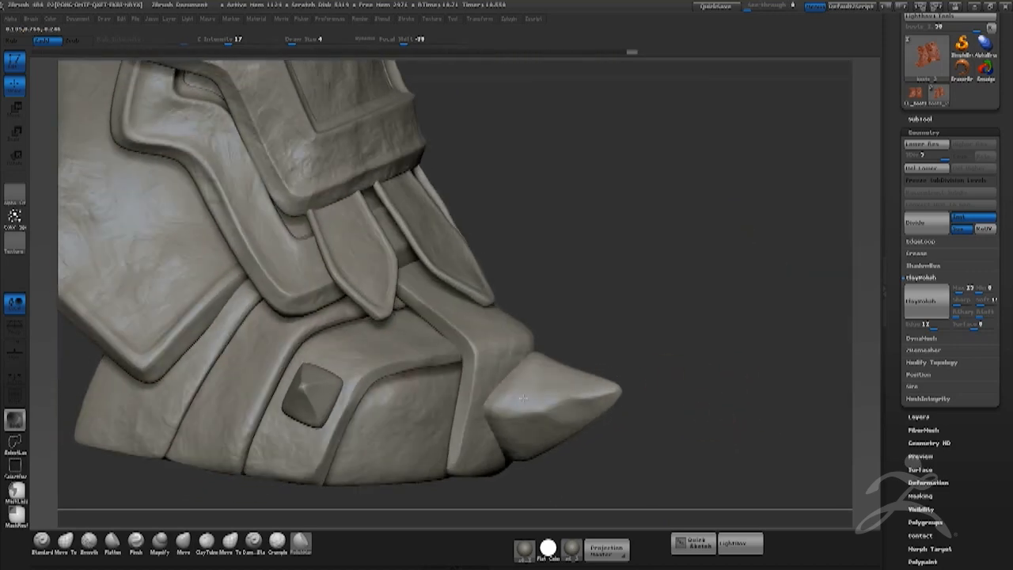
left_click_drag(678, 309, 645, 321)
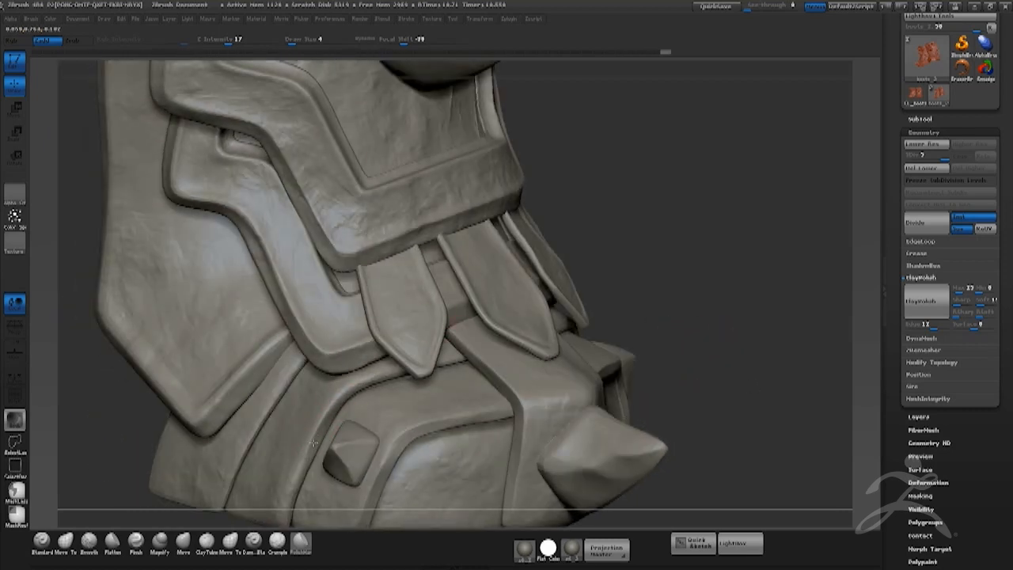
left_click_drag(699, 318, 787, 302, "alt")
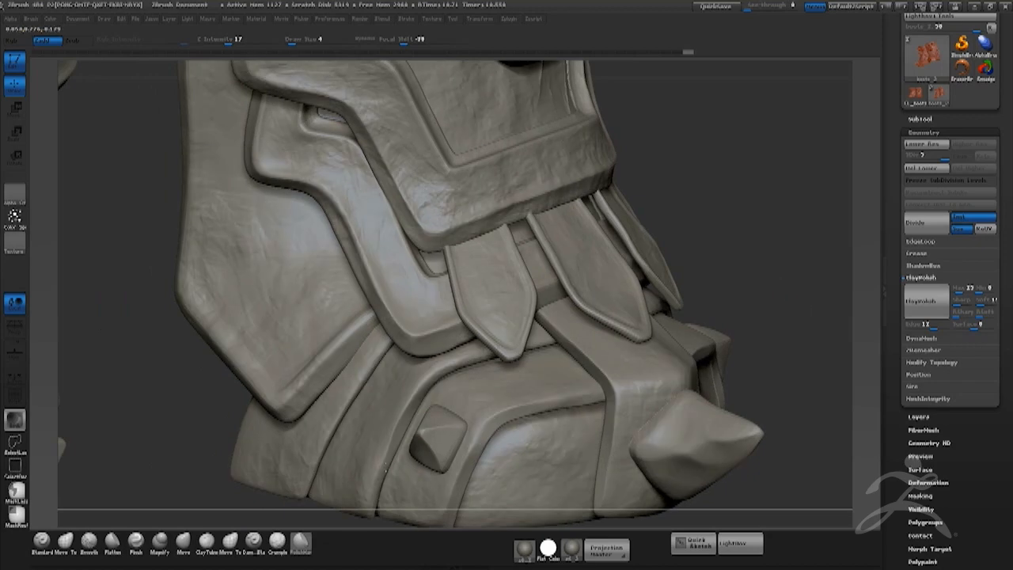
Polish the edges of the side strips and the stepped trim of the layered ankle plates.
mouse_move(734, 216)
left_mouse_down()
mouse_move(746, 219)
mouse_move(712, 222)
mouse_move(785, 223)
mouse_move(747, 222)
left_mouse_up()
left_click_drag(465, 320, 431, 369)
left_click_drag(363, 484, 389, 423)
left_click_drag(818, 141, 716, 291, "alt")
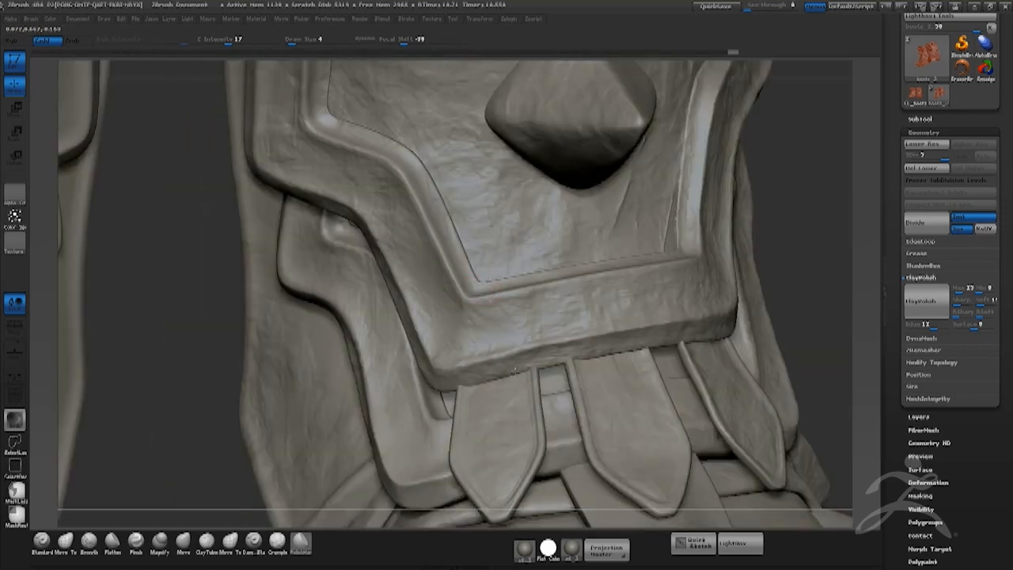
left_click_drag(841, 274, 694, 314)
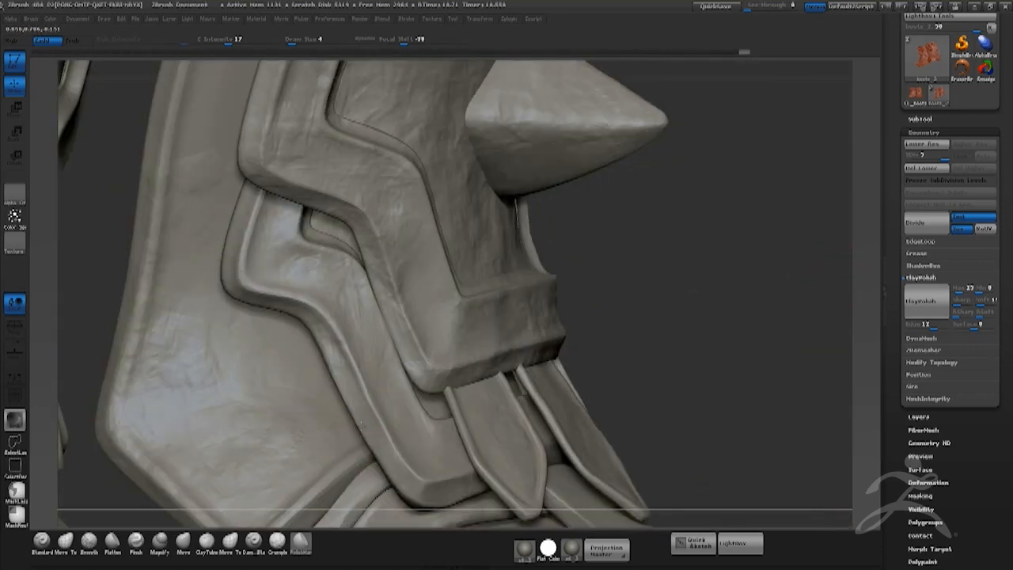
left_click_drag(388, 434, 393, 445)
mouse_move(663, 278)
left_mouse_down("alt")
mouse_move(664, 327)
mouse_move(688, 328)
mouse_move(712, 386)
mouse_move(741, 287)
mouse_move(628, 317)
mouse_move(522, 440)
left_mouse_up("alt")
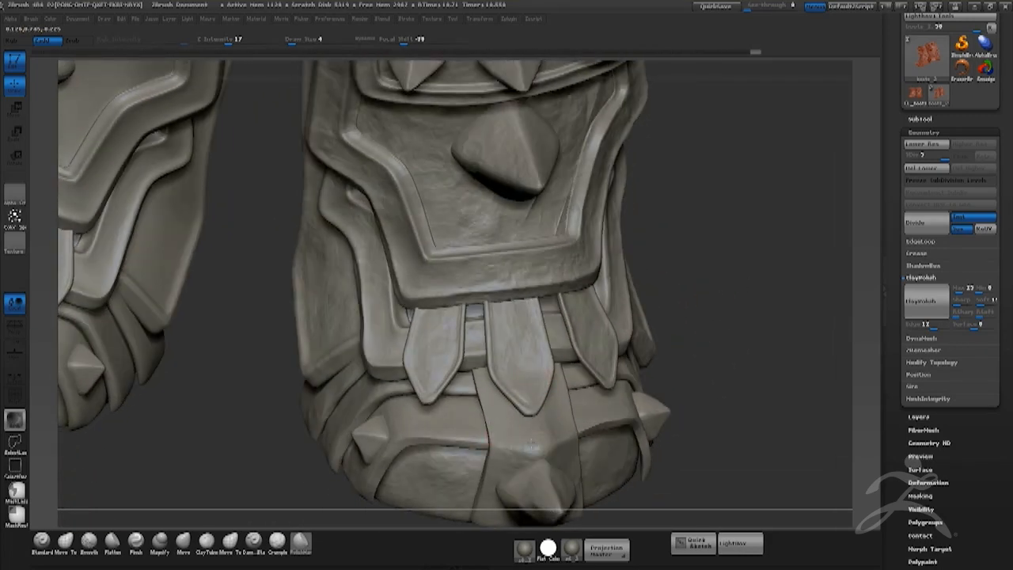
Polish the facets of the large spike on the shin plate.
left_click_drag(723, 276, 656, 321)
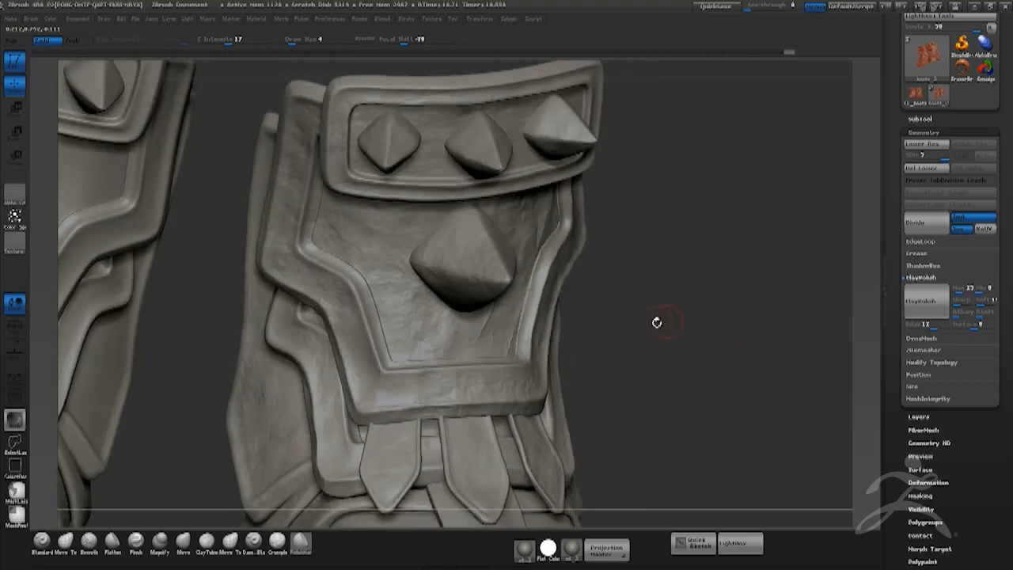
left_click_drag(465, 238, 459, 256)
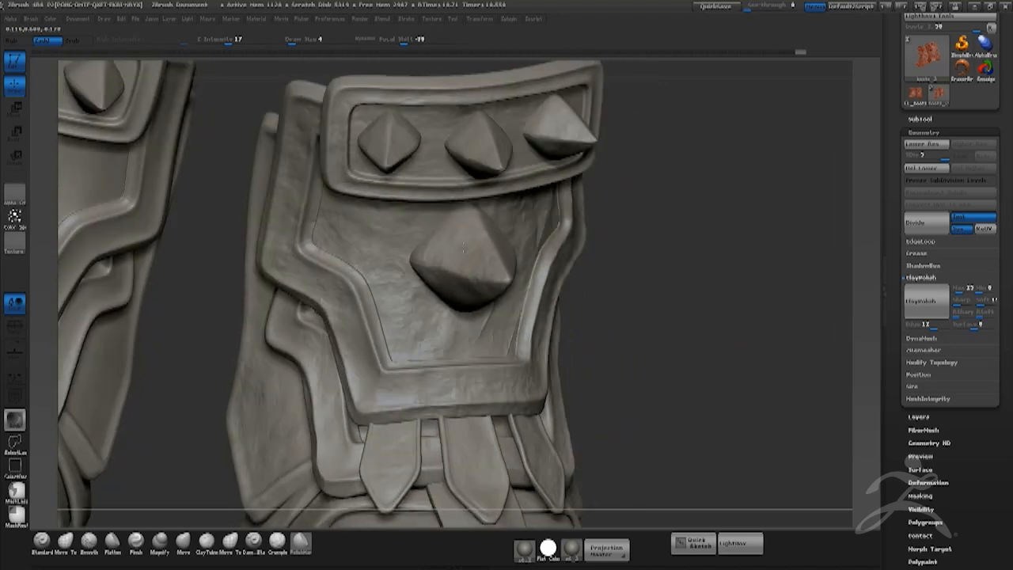
left_click_drag(553, 270, 538, 263)
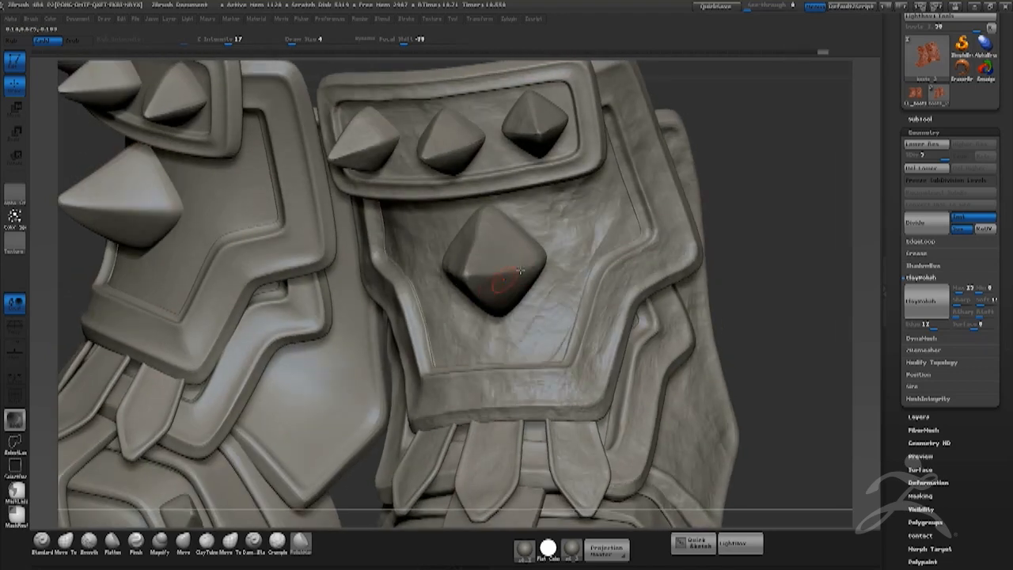
left_click_drag(506, 317, 509, 323)
mouse_move(787, 364)
left_mouse_down("alt")
mouse_move(743, 292)
mouse_move(751, 351)
mouse_move(755, 324)
mouse_move(732, 416)
mouse_move(760, 316)
left_mouse_up("alt")
With the Move brush at a small draw size, push a notch and slight dents into the edges of the spiked cuff plate.
left_click(182, 541)
key("space")
left_click_drag(529, 198, 537, 201)
key("space")
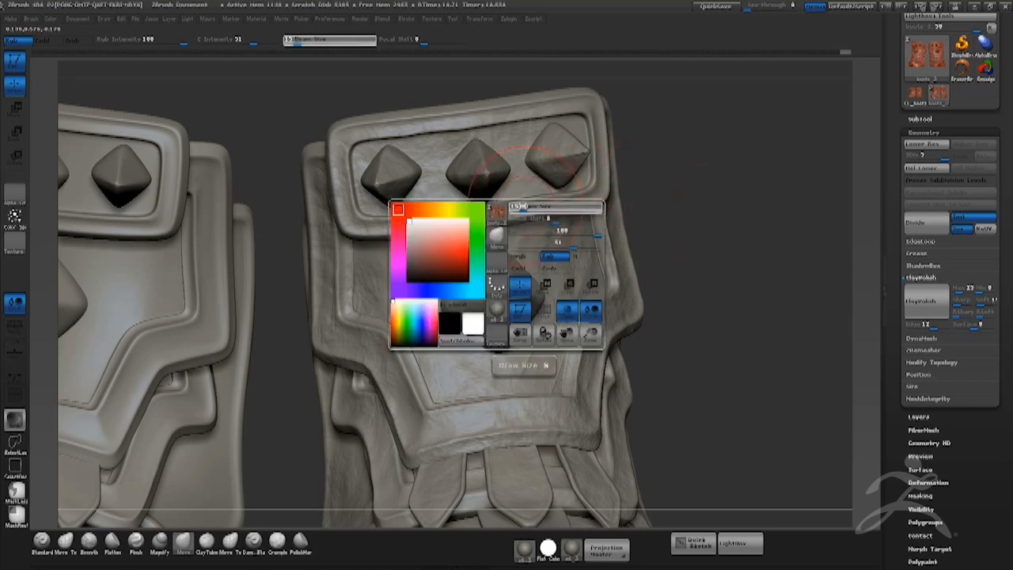
key("space")
left_click_drag(536, 209, 539, 209)
left_click_drag(538, 216, 545, 205)
left_click_drag(599, 130, 595, 131)
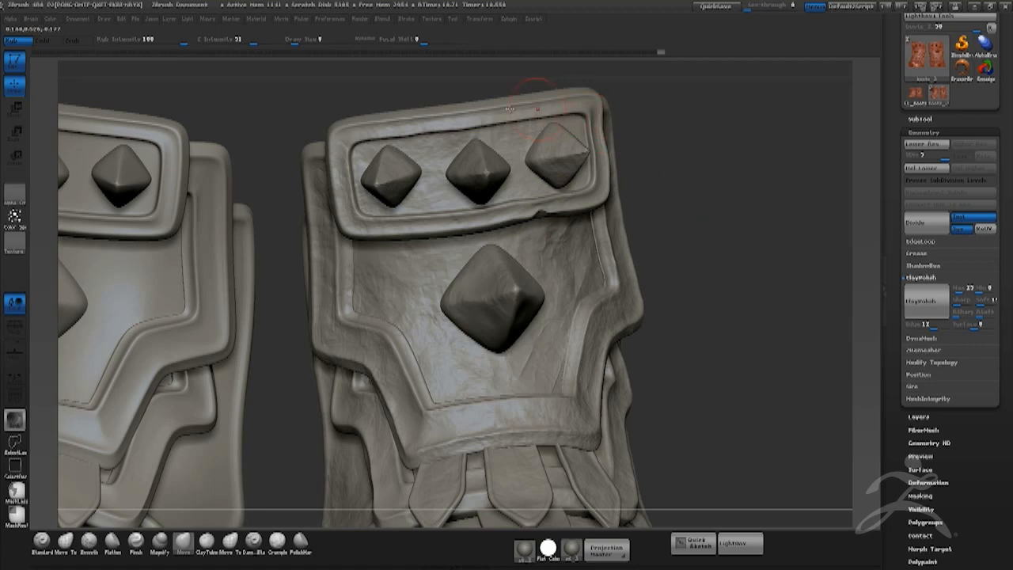
key("space")
left_click_drag(517, 103, 520, 102)
Push the side trim out of line, using the Move Topological brush on the edge of the shin plate.
mouse_move(723, 246)
left_mouse_down()
mouse_move(723, 226)
mouse_move(672, 231)
left_mouse_up()
left_click_drag(640, 315, 650, 315)
mouse_move(728, 277)
left_mouse_down()
mouse_move(775, 249)
mouse_move(714, 283)
mouse_move(793, 278)
mouse_move(783, 324)
left_mouse_up()
left_click(229, 543)
left_click_drag(569, 248, 565, 252)
left_click_drag(548, 239, 570, 253)
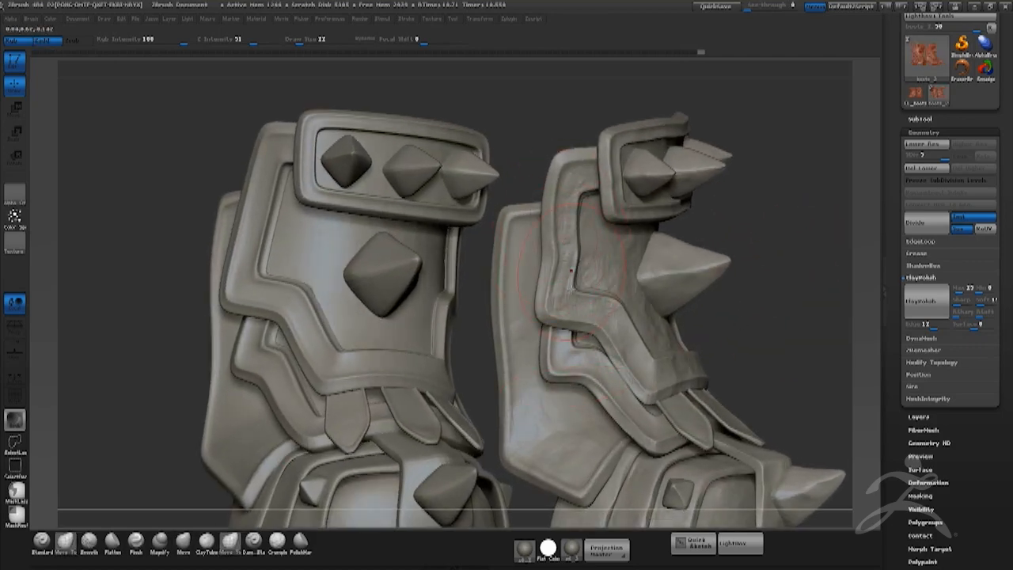
left_click_drag(800, 296, 712, 242, "shift")
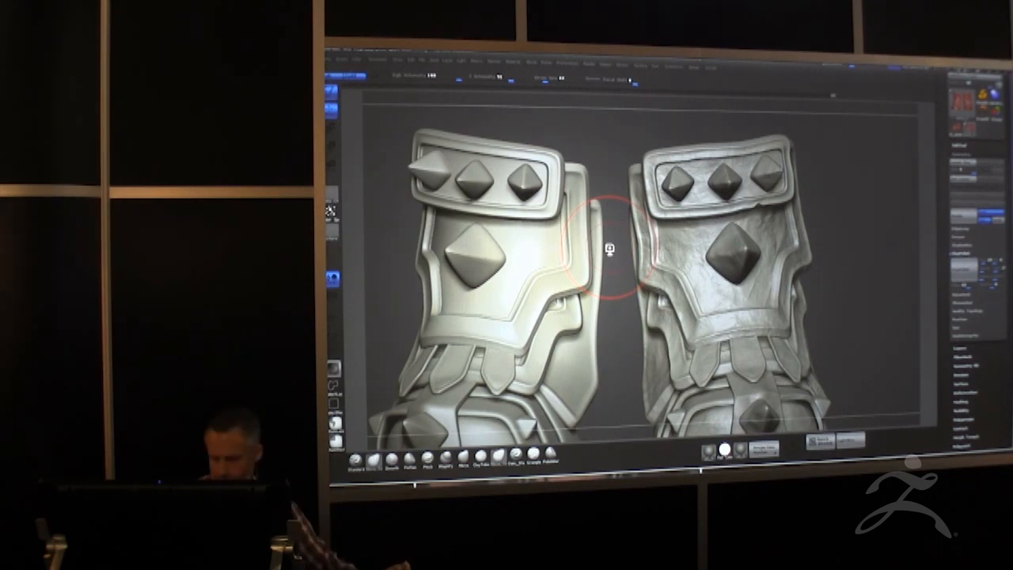
left_click_drag(609, 250, 826, 247)
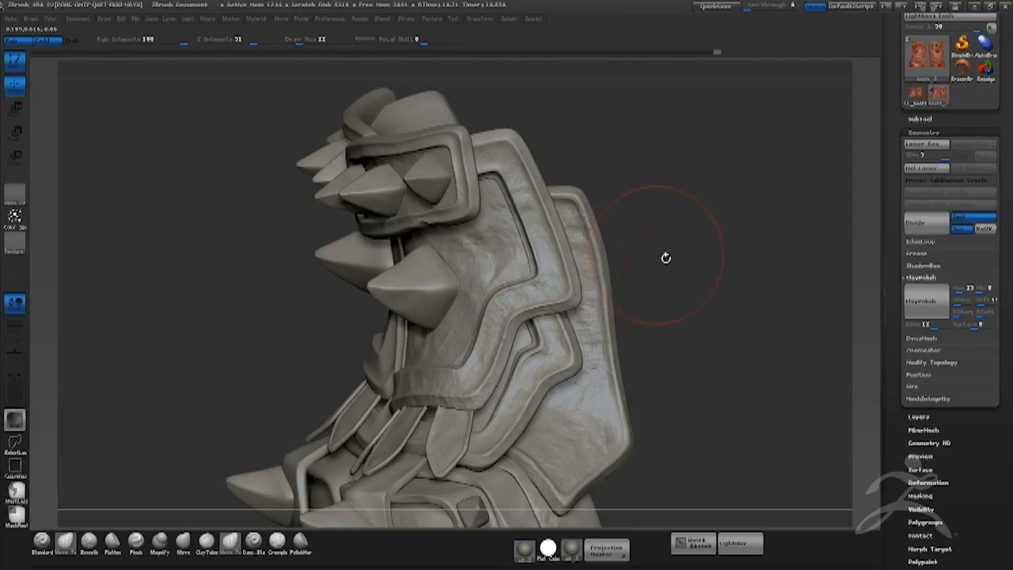
left_click_drag(665, 256, 236, 255)
Reduce the draw size and make the outlines of the cuff, shin and back plates more irregular with Move Topological.
key("space")
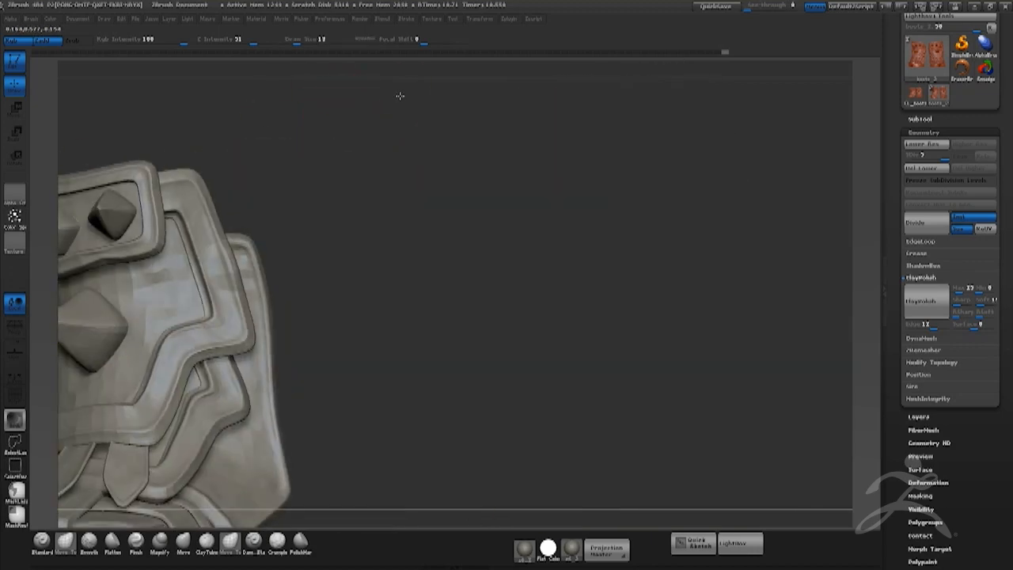
left_click_drag(227, 267, 219, 271)
left_click_drag(301, 208, 633, 215)
mouse_move(379, 286)
left_mouse_down()
mouse_move(375, 316)
mouse_move(387, 325)
left_mouse_up()
mouse_move(555, 300)
left_mouse_down()
mouse_move(604, 277)
mouse_move(606, 230)
mouse_move(570, 237)
left_mouse_up()
left_click_drag(319, 196, 299, 164)
mouse_move(622, 287)
left_mouse_down("alt")
mouse_move(596, 276)
mouse_move(595, 336)
mouse_move(640, 339)
mouse_move(669, 327)
mouse_move(623, 354)
left_mouse_up("alt")
Select the Dam_Standard brush and adjust its draw size for fine detail on the upper plates.
left_click(253, 540)
key("space")
left_click_drag(586, 239, 567, 239)
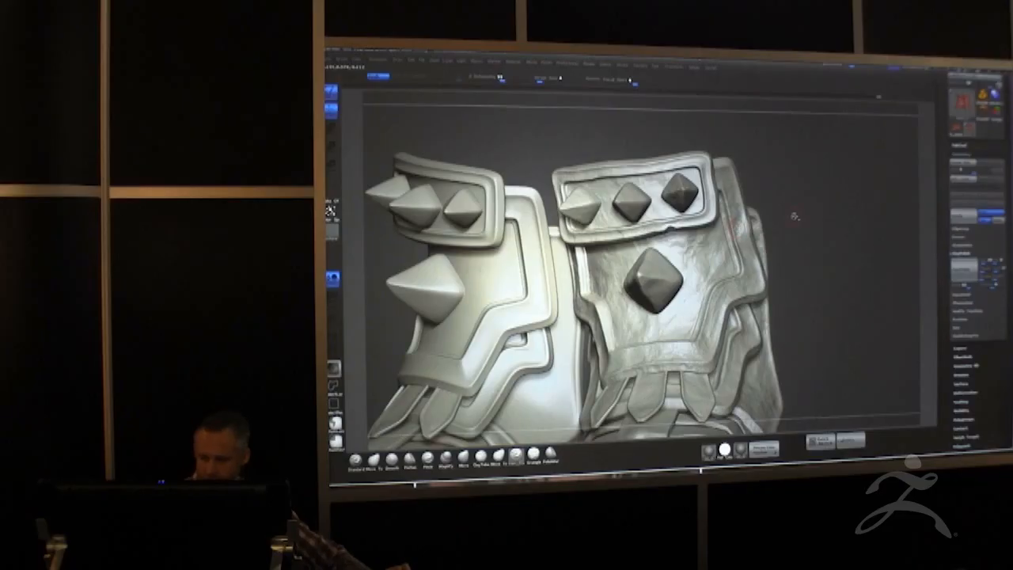
left_click_drag(696, 237, 609, 241)
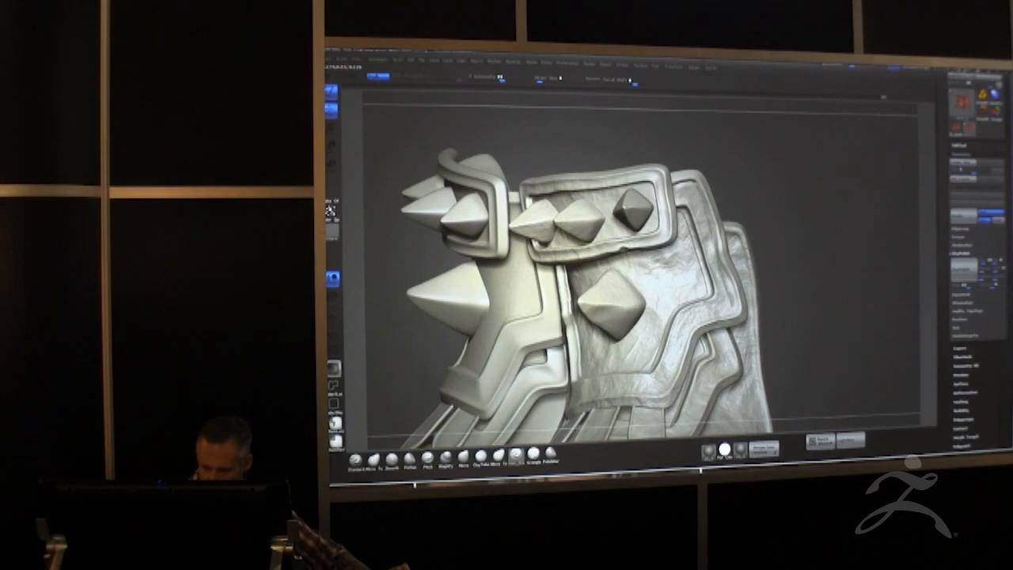
key("shift+r")
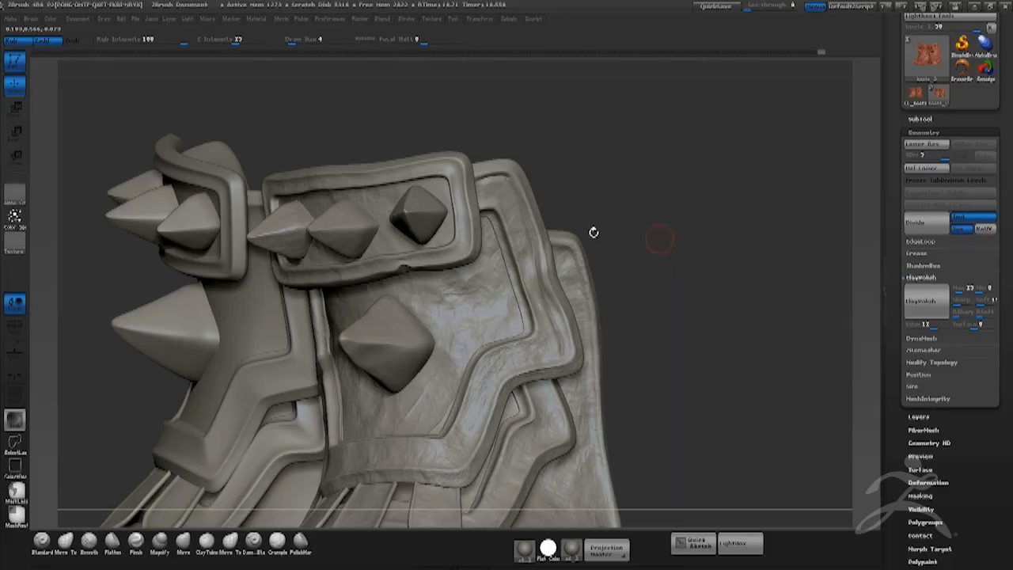
key("space")
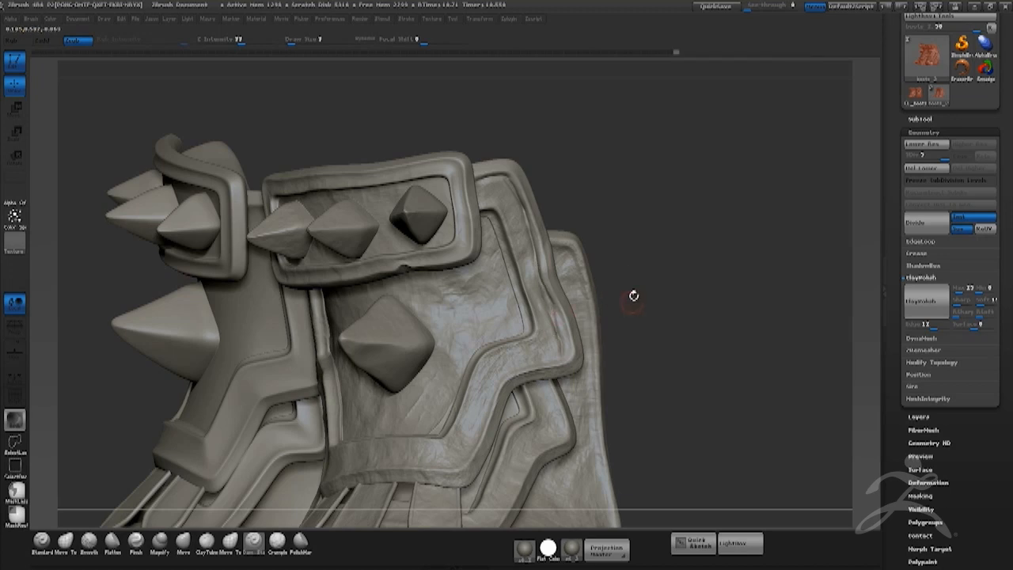
Open NoiseMaker for the boots' surface noise and turn off its alpha.
key("f")
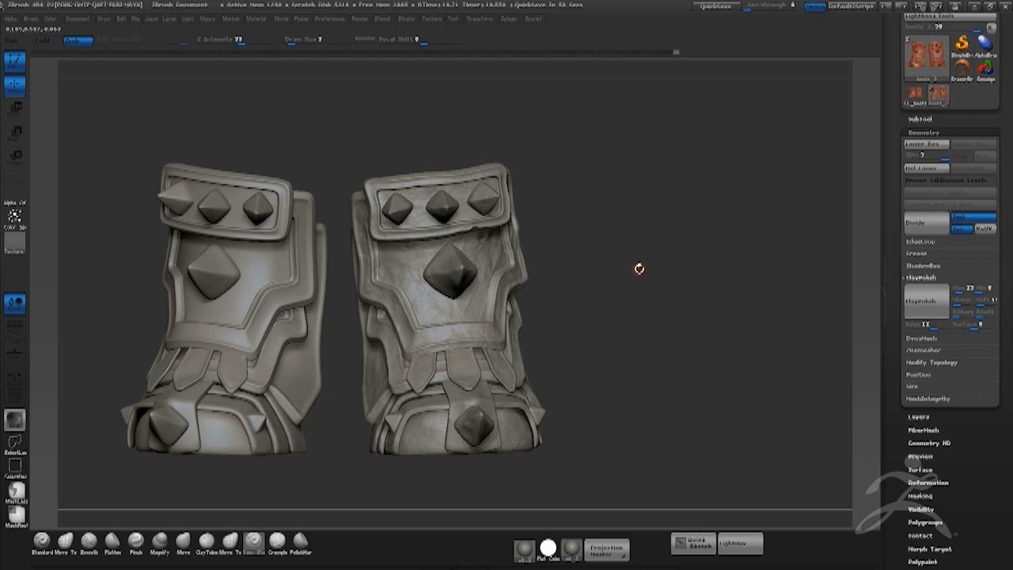
left_click_drag(680, 310, 667, 306)
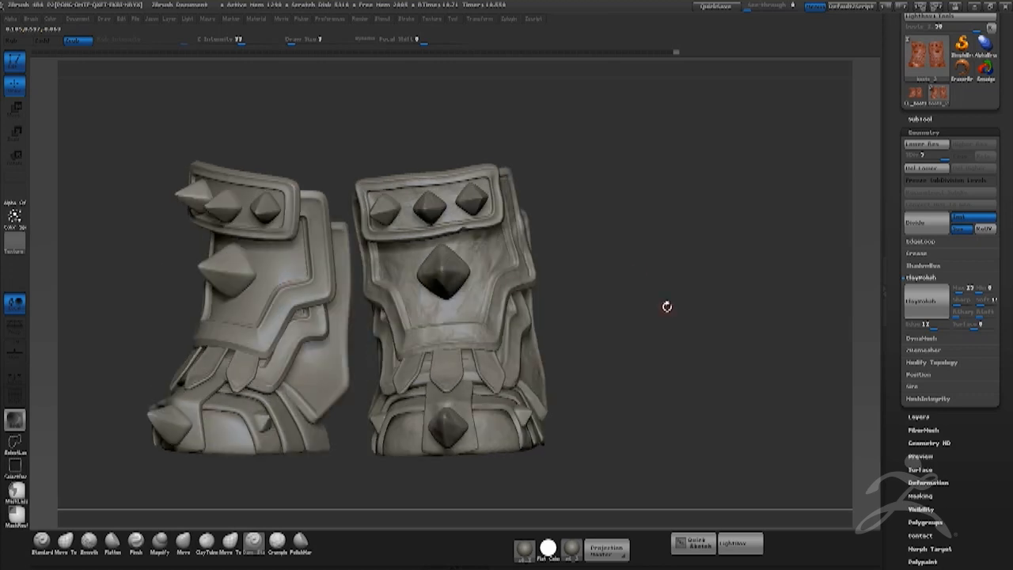
scroll(970, 360, "down", 5)
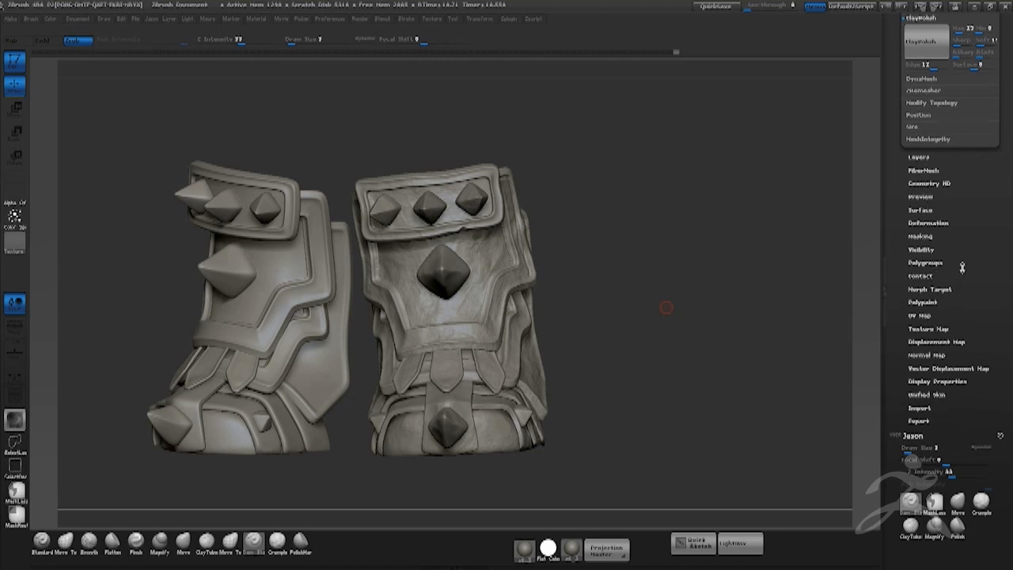
left_click(919, 205)
left_click(915, 118)
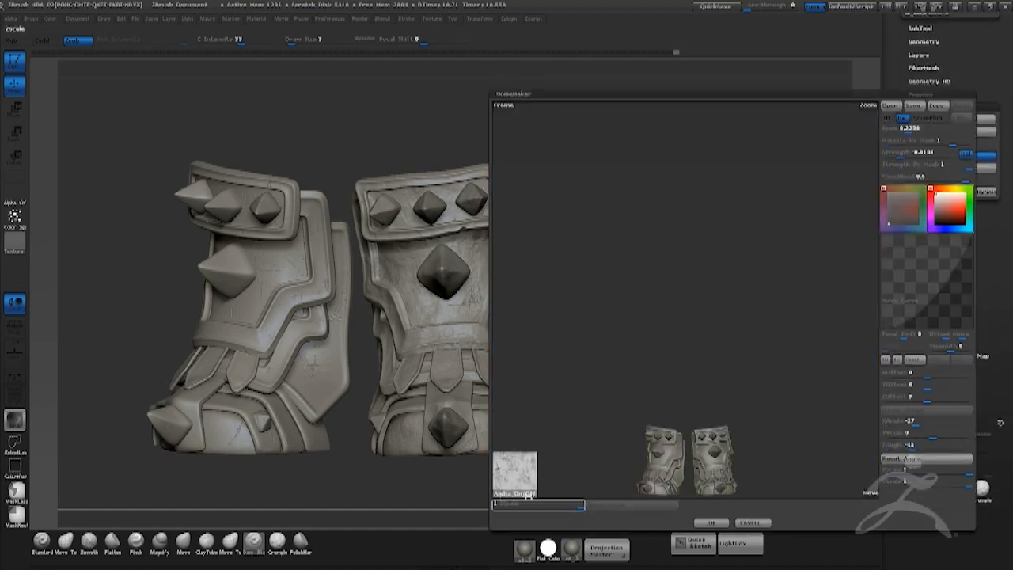
left_click(525, 494)
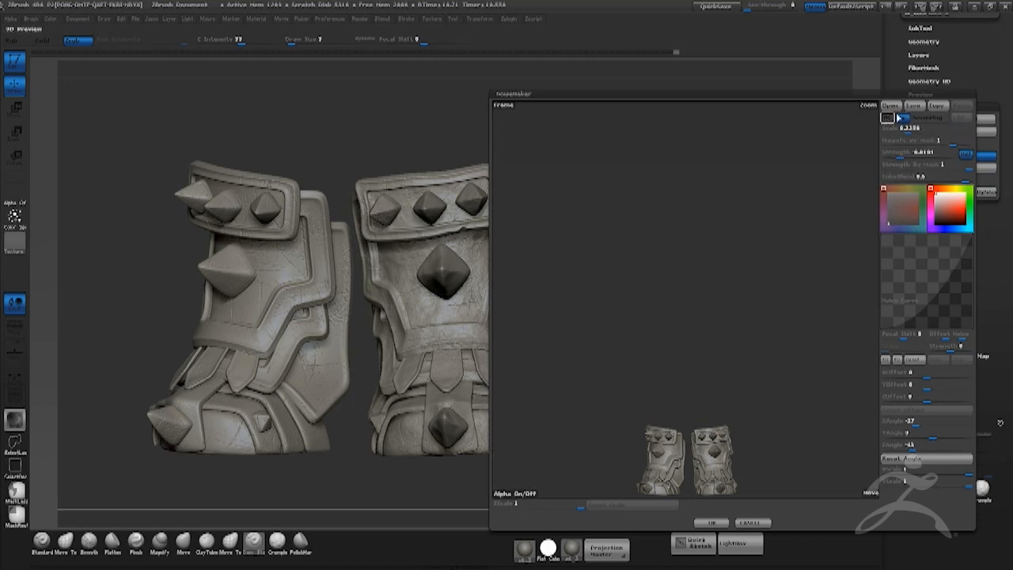
Activate NoisePlug and apply the Granite noise pattern.
left_click(931, 120)
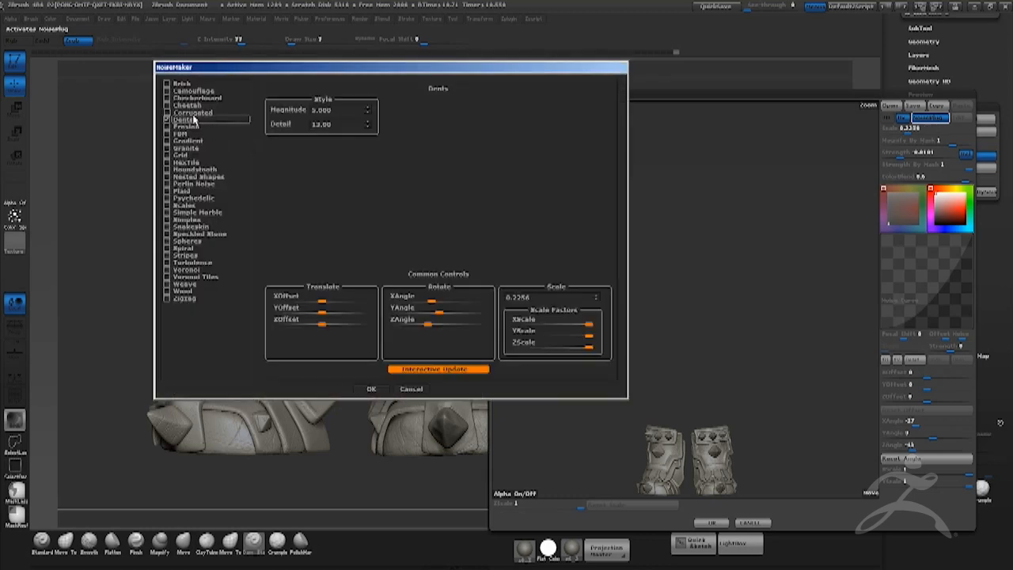
left_click(167, 150)
left_click_drag(455, 67, 316, 146)
left_click(756, 377)
left_click(750, 389)
key("f")
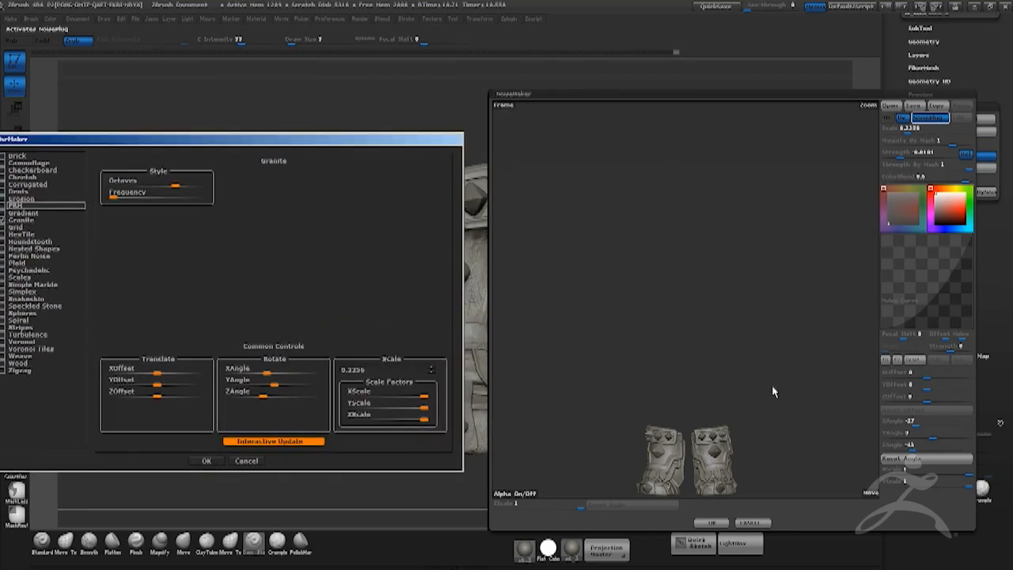
left_click(206, 460)
Frame the boots in the noise preview, reduce the noise scale and adjust its strength.
left_click_drag(791, 376, 751, 224, "alt")
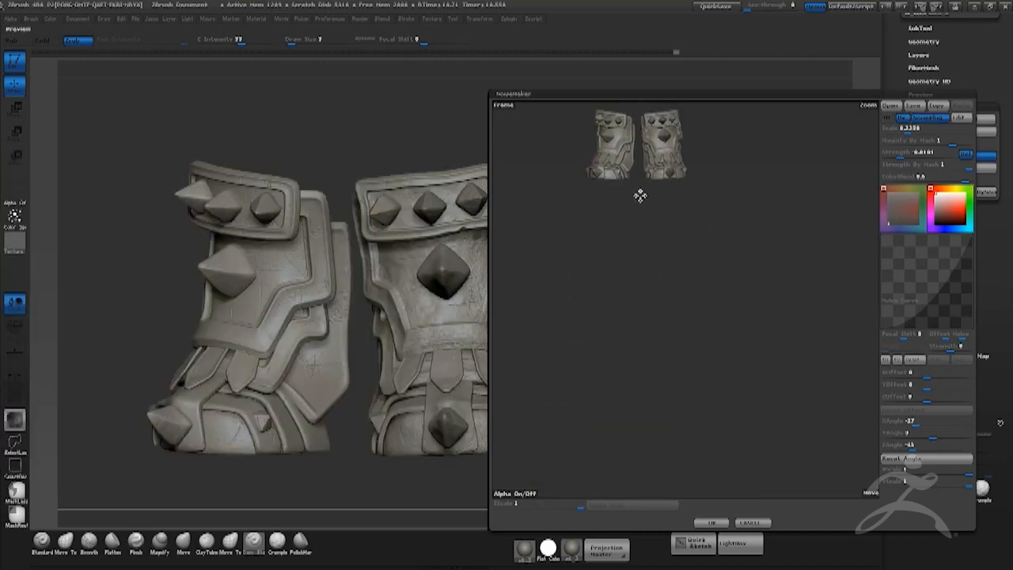
left_click(509, 105)
left_click_drag(742, 328, 744, 119, "alt")
left_click_drag(679, 252, 868, 209, "alt")
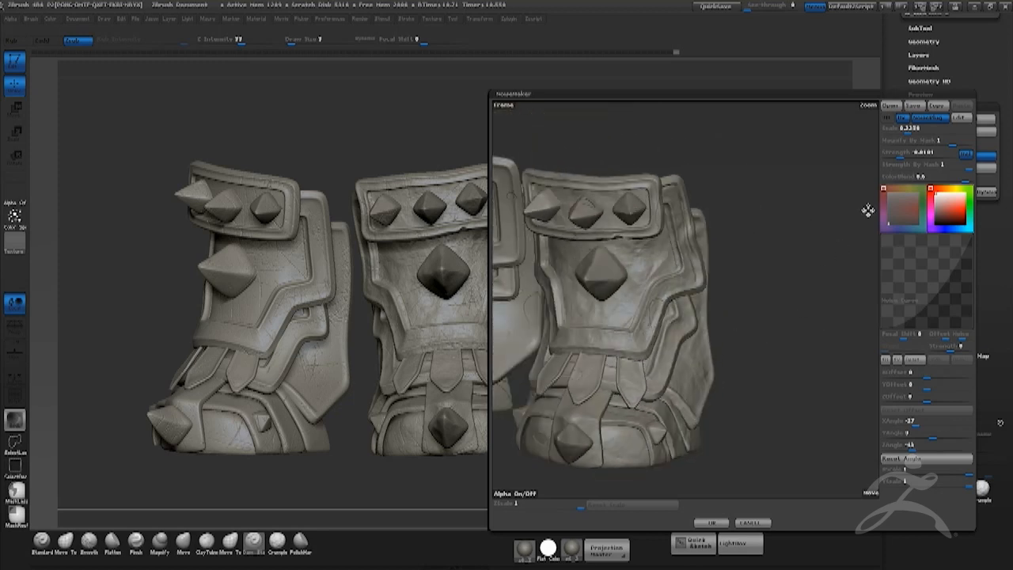
left_click(900, 129)
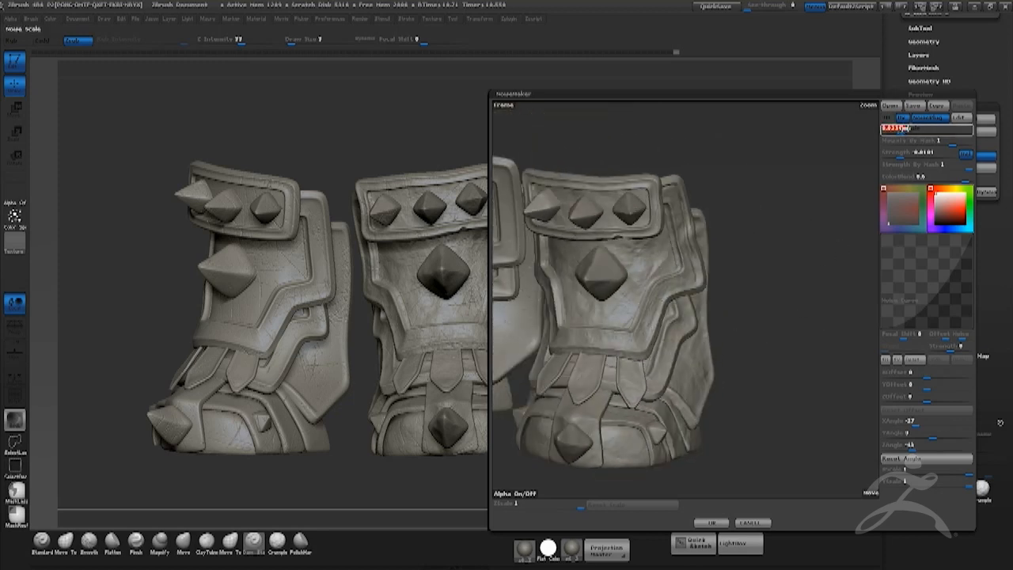
left_click_drag(900, 153, 897, 153)
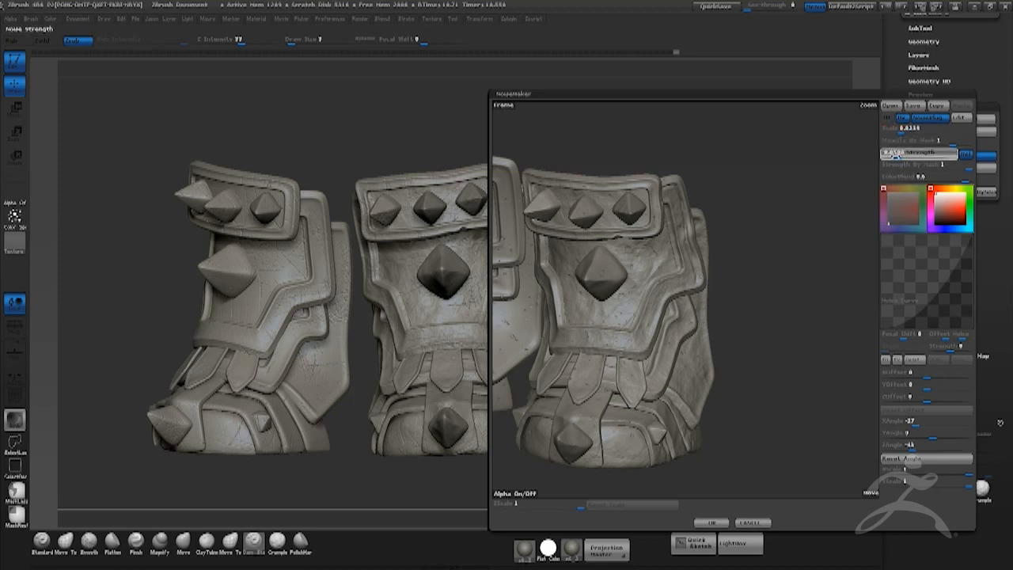
Set the noise strength to -0.0673, raise the Granite octaves to maximum and slightly increase the frequency.
left_click_drag(893, 155, 893, 153)
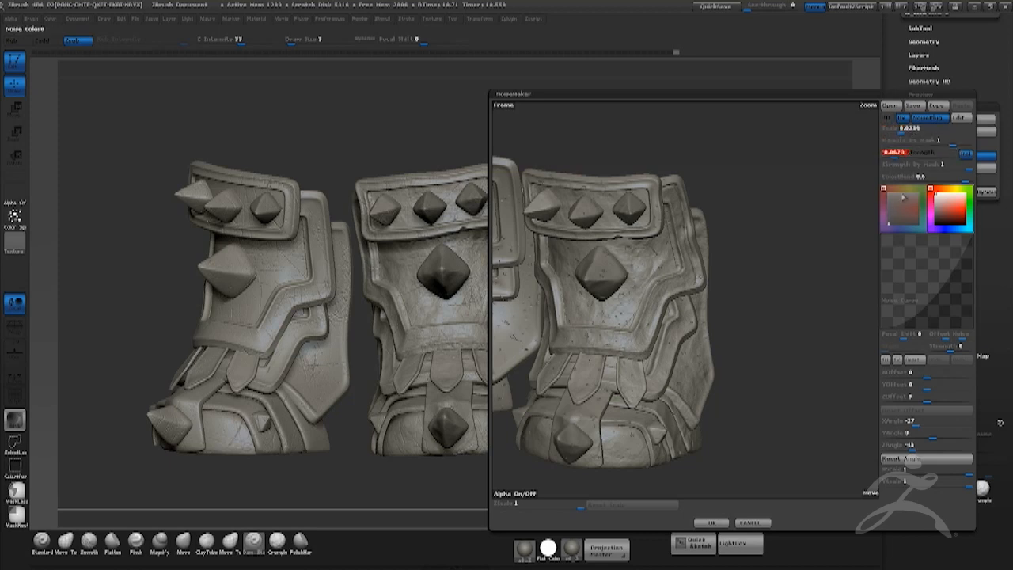
left_click(963, 118)
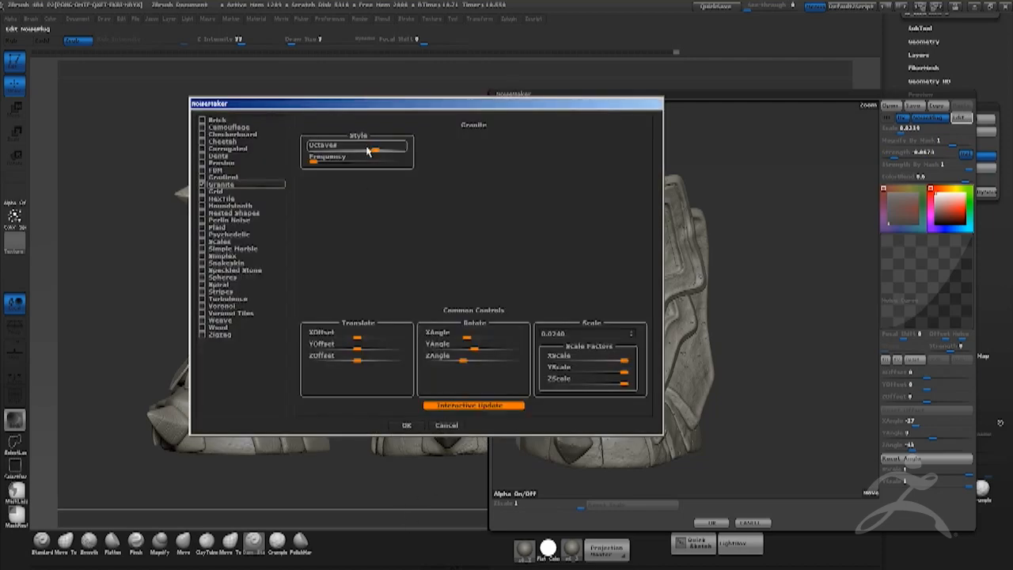
left_click_drag(427, 105, 252, 142)
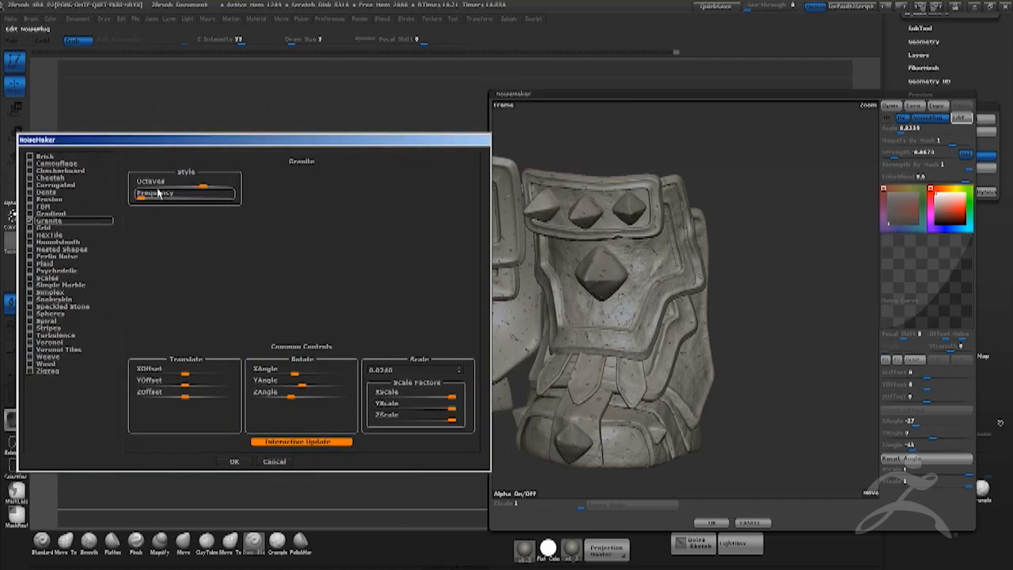
left_click_drag(139, 197, 161, 196)
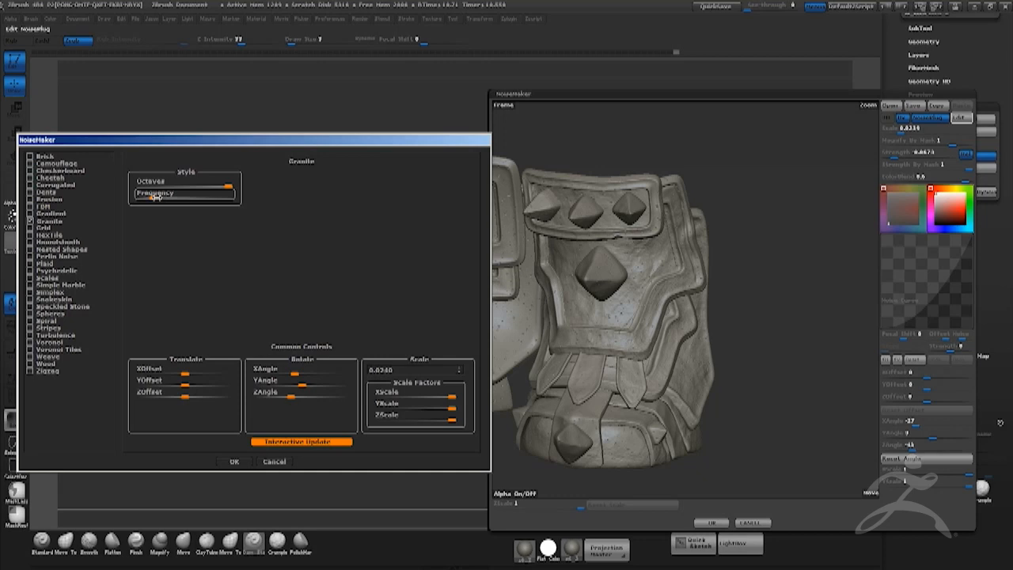
left_click_drag(150, 195, 143, 194)
left_click(234, 462)
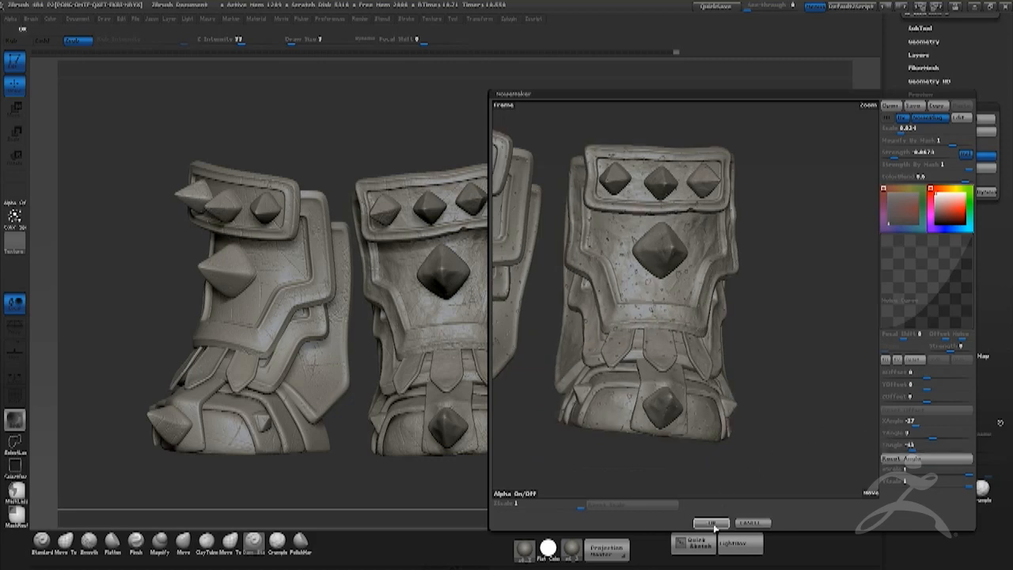
Accept the Granite noise settings and mask the boots by the surface noise.
left_click(712, 523)
left_click_drag(720, 339, 831, 324)
left_click_drag(702, 330, 783, 326)
left_click(924, 192)
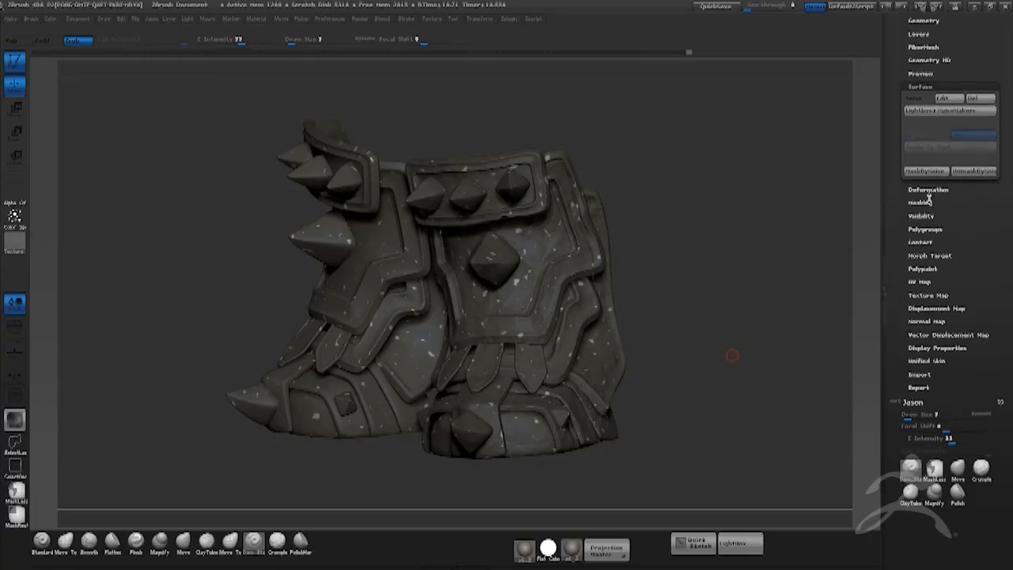
Apply the Inflate deformation to the noise-masked boots to form the pits and clear the mask.
left_click(926, 198)
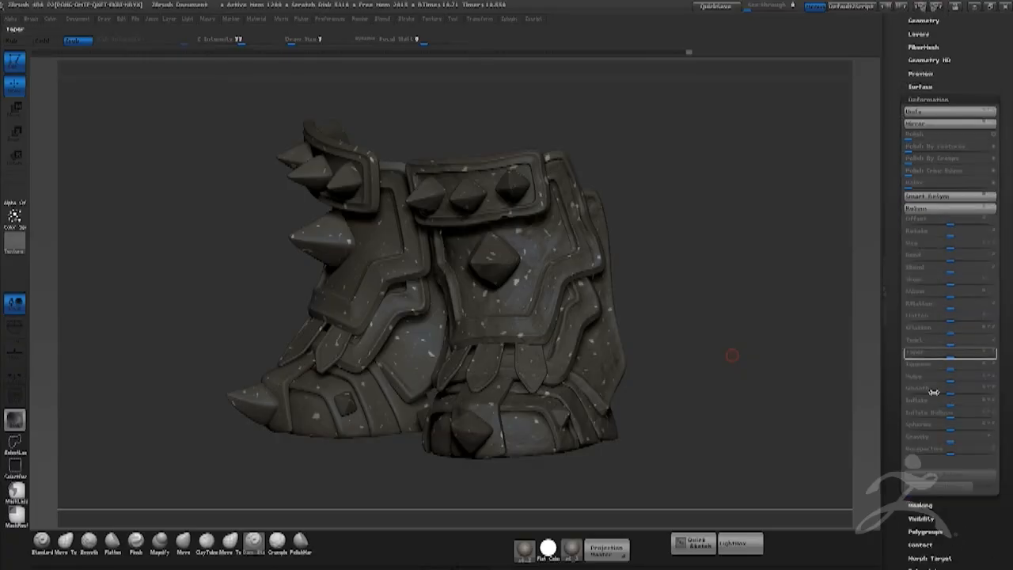
left_click(941, 404)
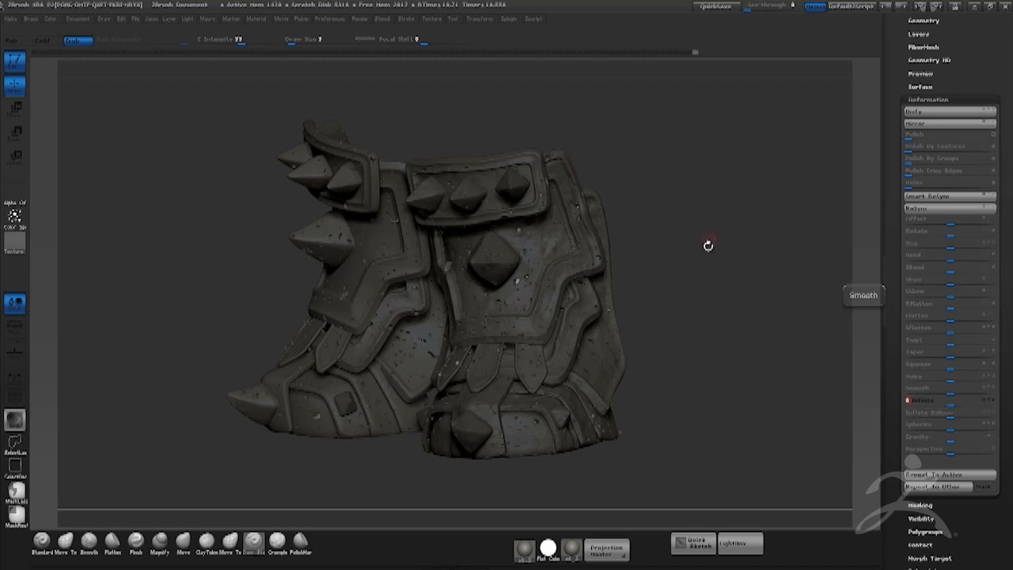
left_click_drag(722, 280, 725, 277)
left_click(950, 401)
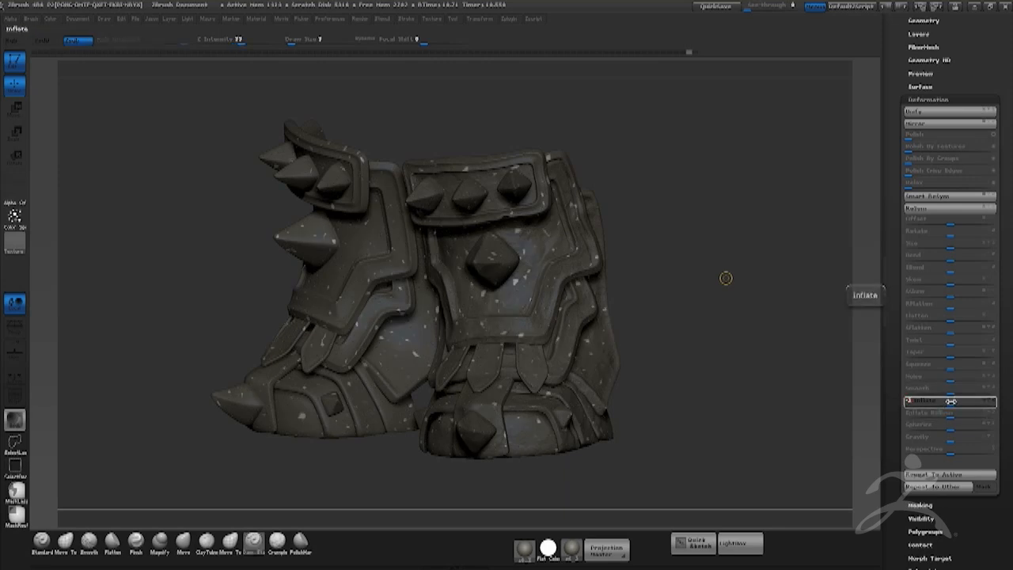
left_click_drag(702, 287, 721, 265, "ctrl")
Enlarge the brush, smooth pits beside the large front spike and turn off the Smooth brush's color channel.
key("space")
left_click_drag(525, 251, 533, 252)
left_click_drag(538, 291, 542, 279, "shift")
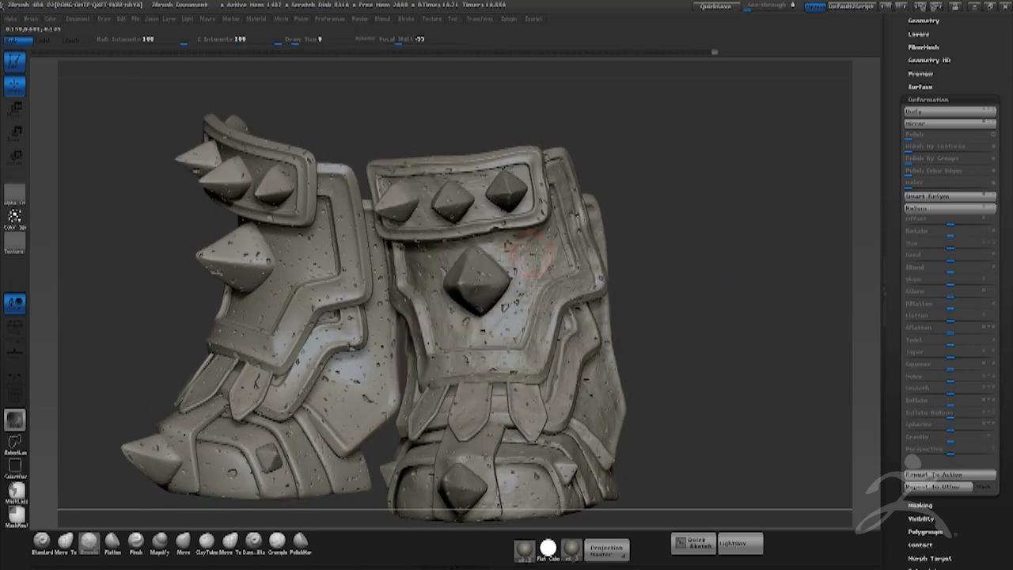
left_click(17, 41)
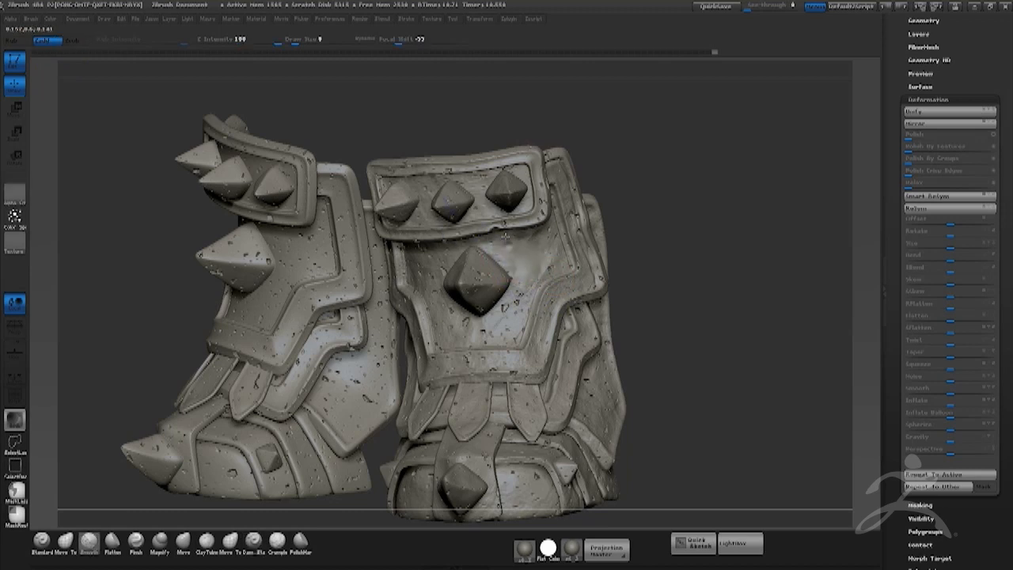
Lower the Dam_Standard brush's Z Intensity to 4 and soften the pits on the upper front plate.
key("space")
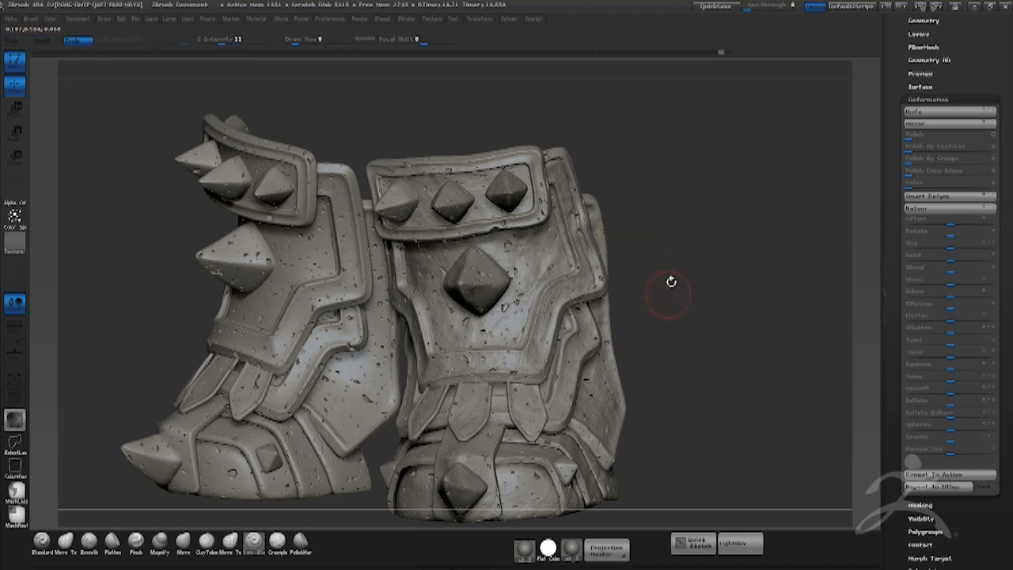
key("space")
key("shift")
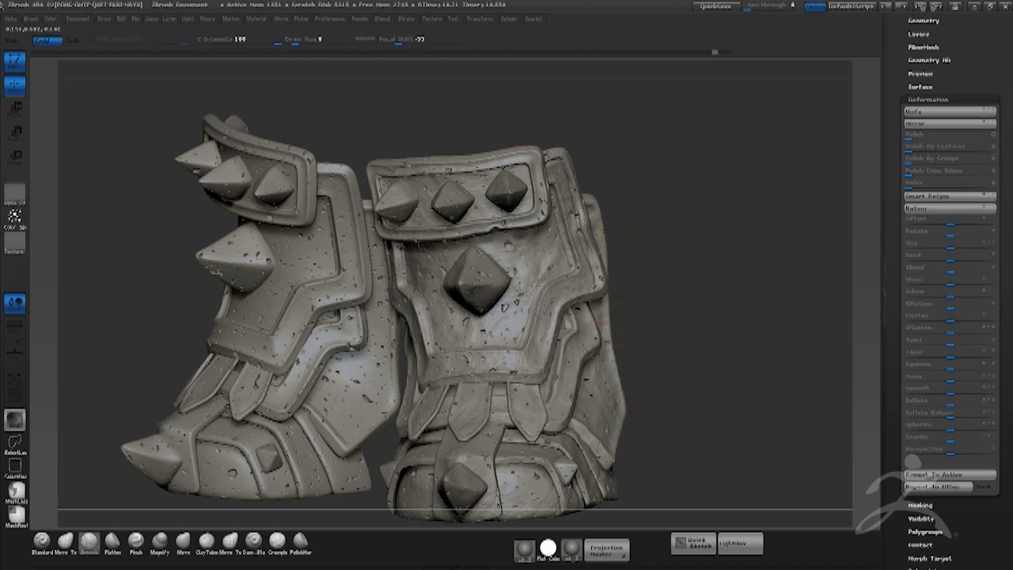
key("space")
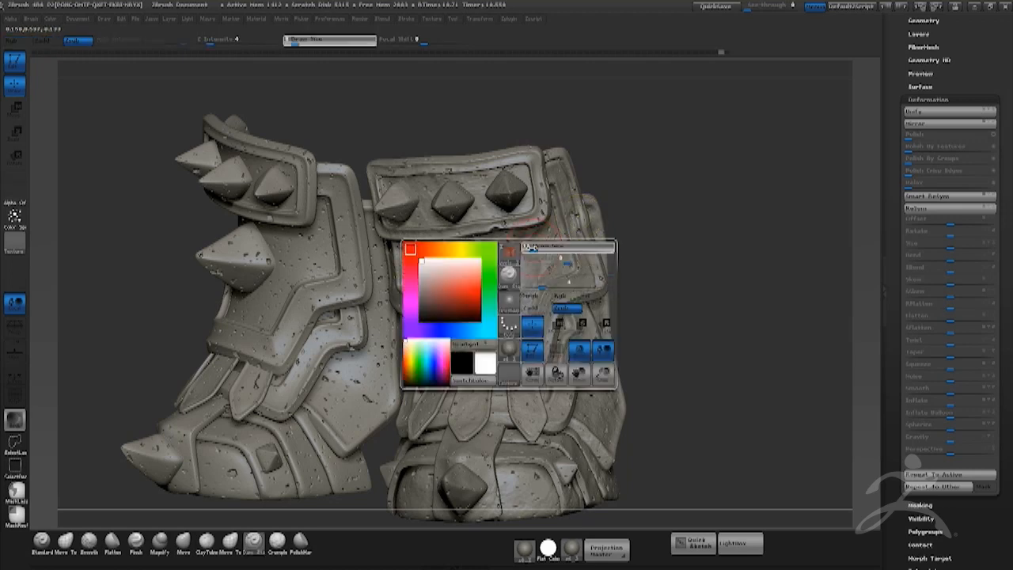
mouse_move(528, 259)
left_mouse_down("shift")
mouse_move(525, 245)
mouse_move(528, 265)
mouse_move(563, 242)
mouse_move(537, 233)
mouse_move(520, 253)
left_mouse_up("shift")
Select the ClayTubes brush and alternate it with smoothing to wear down pits on the front plate and spiked cuff.
left_click(207, 542)
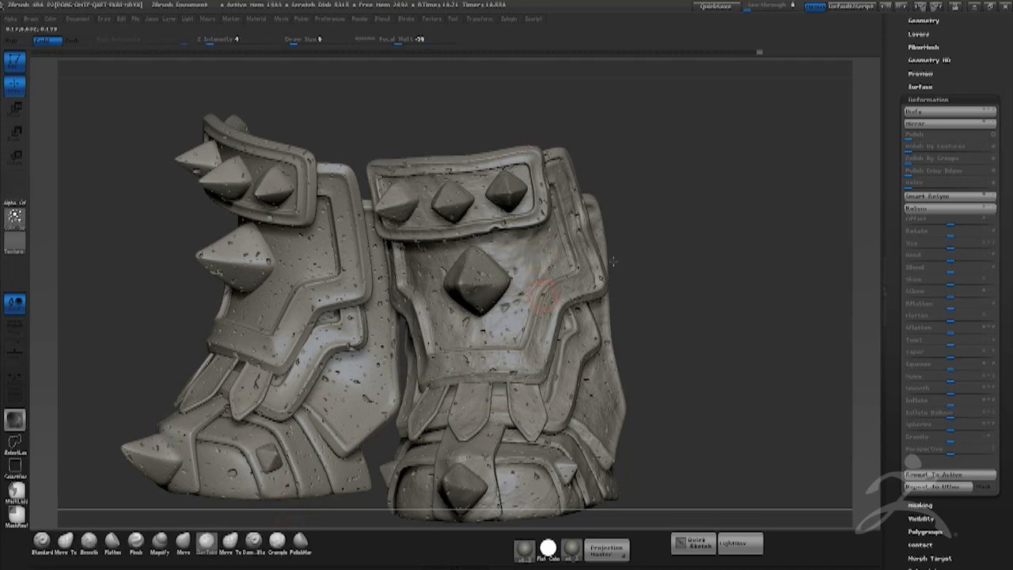
left_click_drag(659, 257, 724, 241)
mouse_move(447, 253)
left_mouse_down("shift")
mouse_move(446, 285)
mouse_move(439, 273)
mouse_move(472, 326)
left_mouse_up("shift")
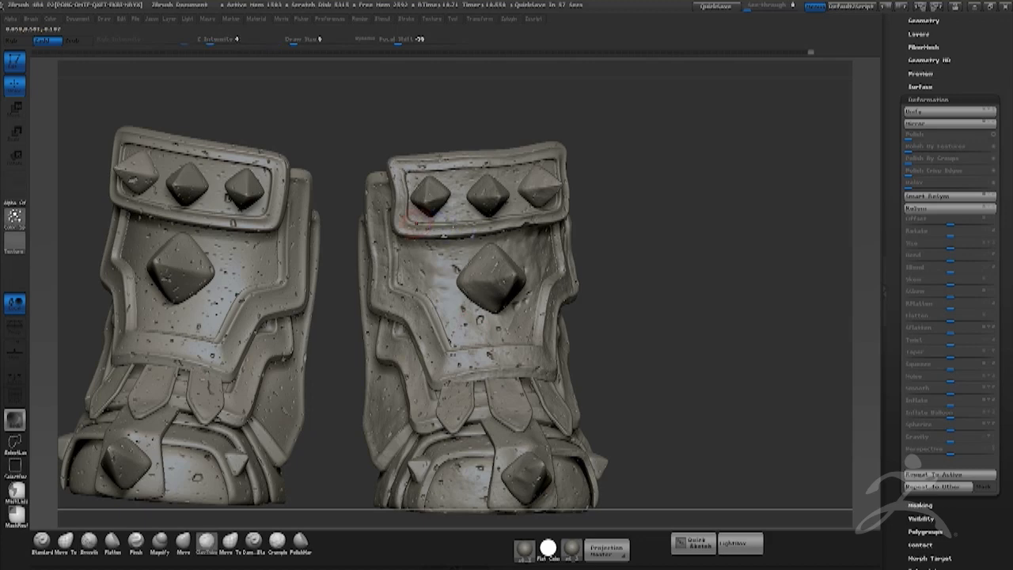
left_click_drag(431, 228, 489, 226, "shift")
left_click_drag(476, 171, 515, 172)
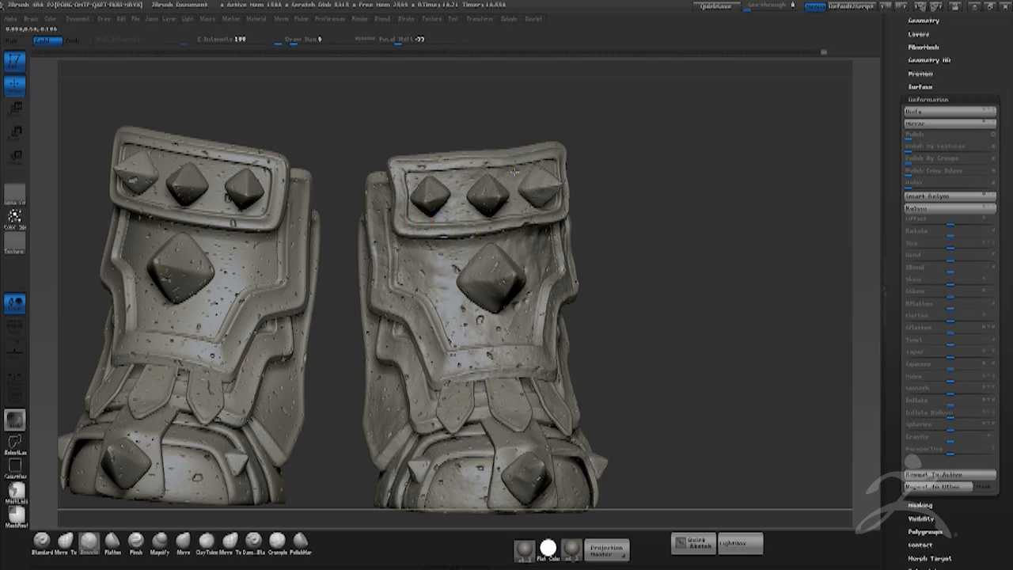
Build up and smooth the pitted surface of the boot's layered side plates.
left_click_drag(584, 242, 599, 250)
left_click_drag(371, 271, 366, 212, "shift")
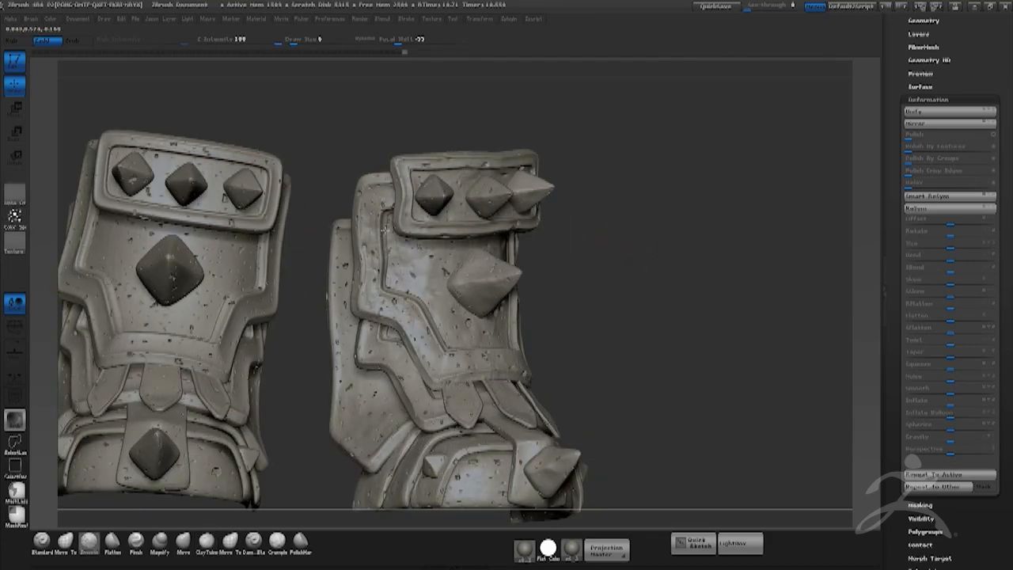
left_click_drag(396, 255, 422, 274)
mouse_move(541, 273)
left_mouse_down()
mouse_move(651, 280)
mouse_move(527, 277)
left_mouse_up()
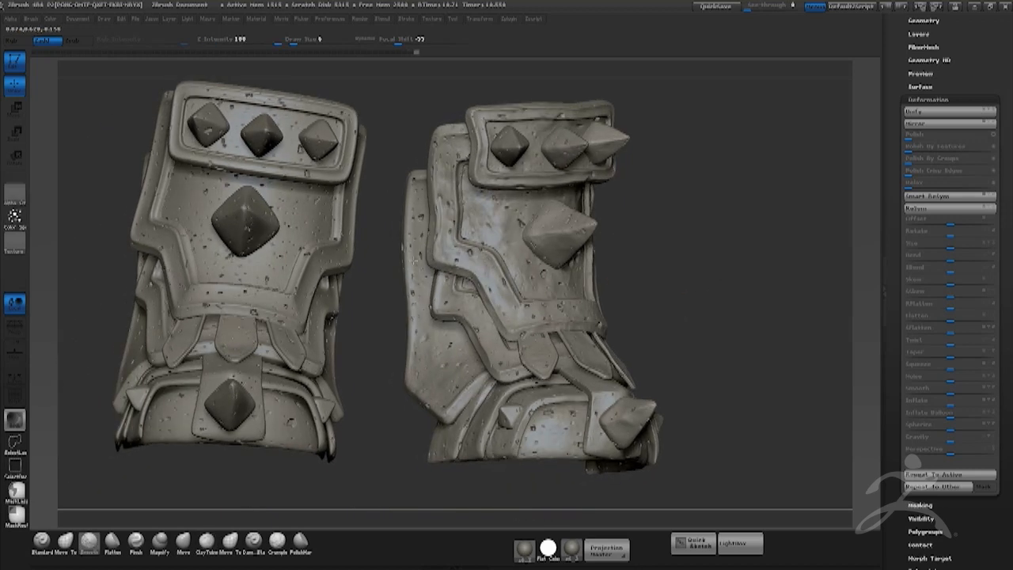
left_click_drag(417, 226, 422, 215, "shift")
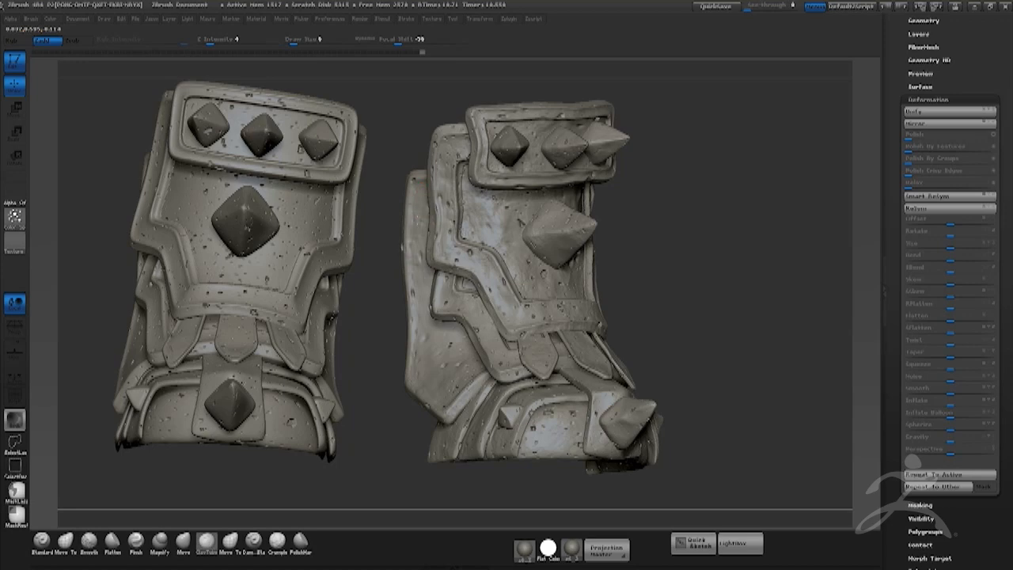
Fill and smooth pits on the lower front plate, the toe plates and the opposite side of the boot.
left_click_drag(752, 269, 678, 271, "shift")
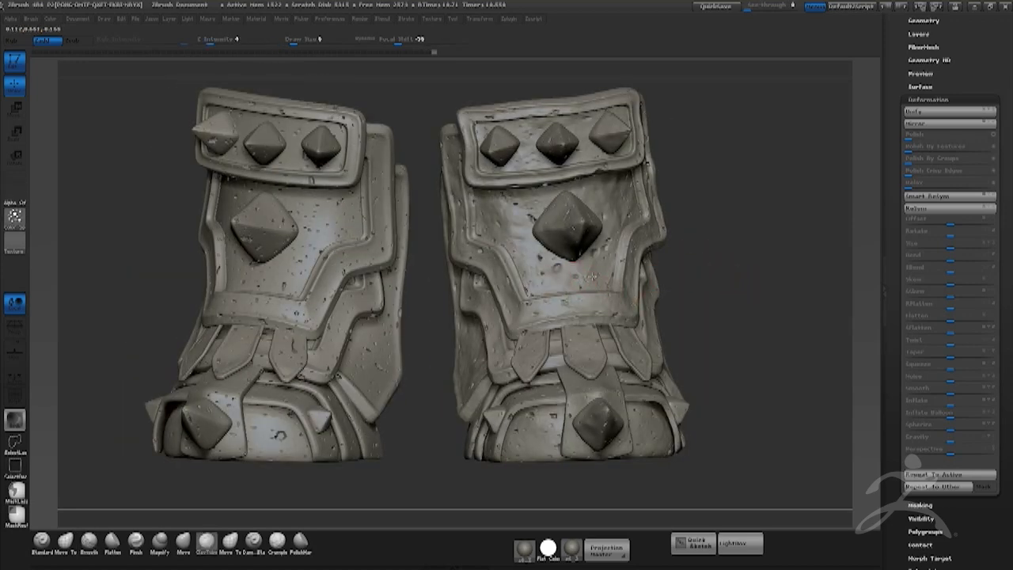
mouse_move(712, 293)
left_mouse_down("alt")
mouse_move(685, 289)
mouse_move(258, 423)
mouse_move(548, 465)
left_mouse_up("alt")
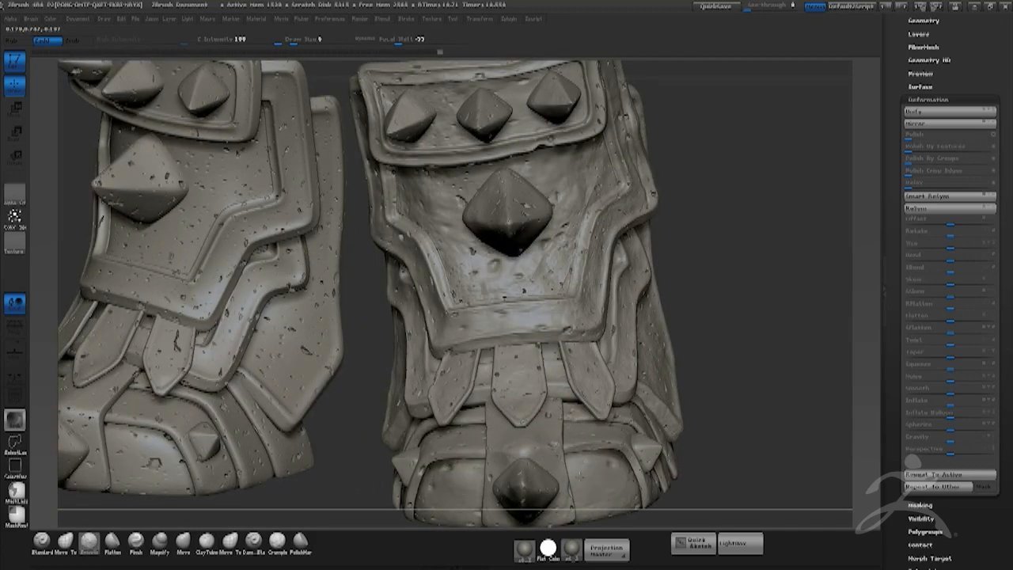
mouse_move(603, 488)
left_mouse_down("alt")
mouse_move(696, 372)
mouse_move(613, 415)
left_mouse_up("alt")
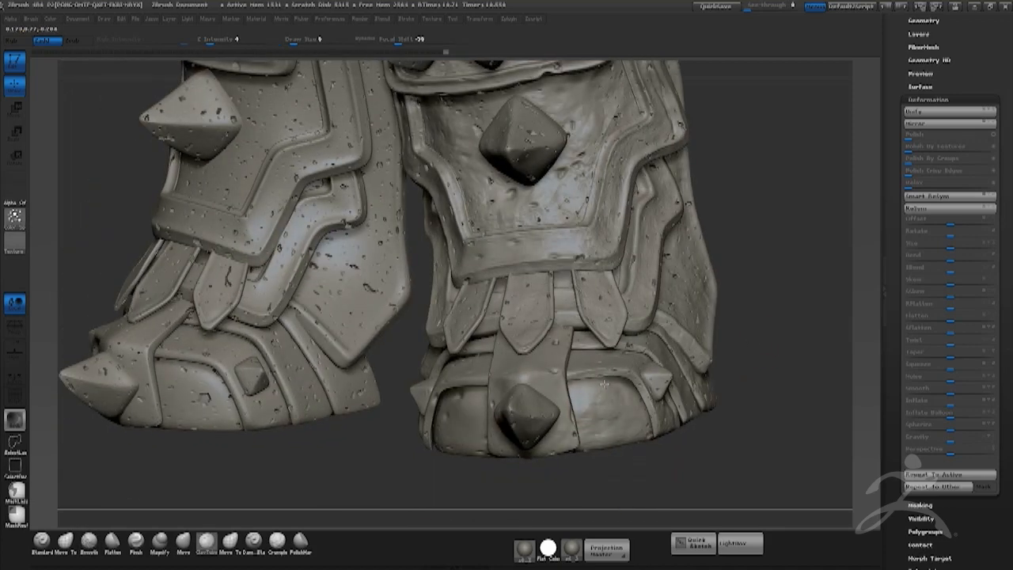
left_click_drag(751, 344, 443, 407, "shift")
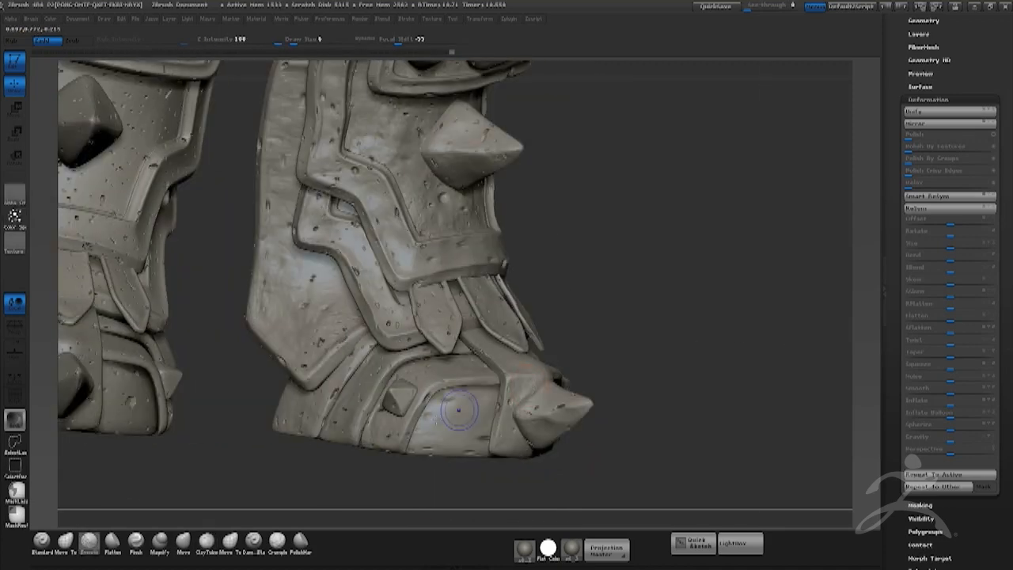
key("shift")
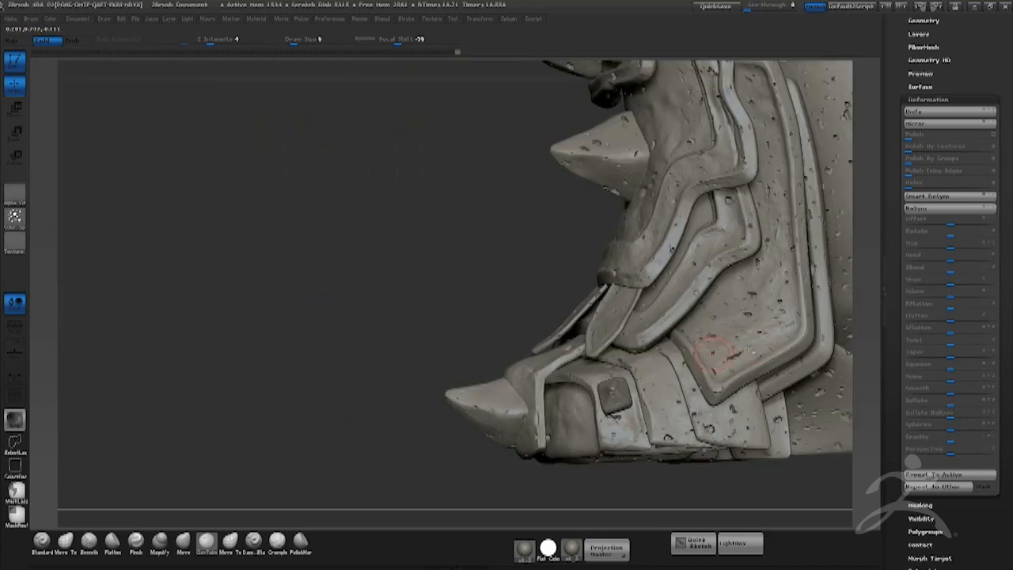
left_click_drag(662, 488, 475, 482, "shift")
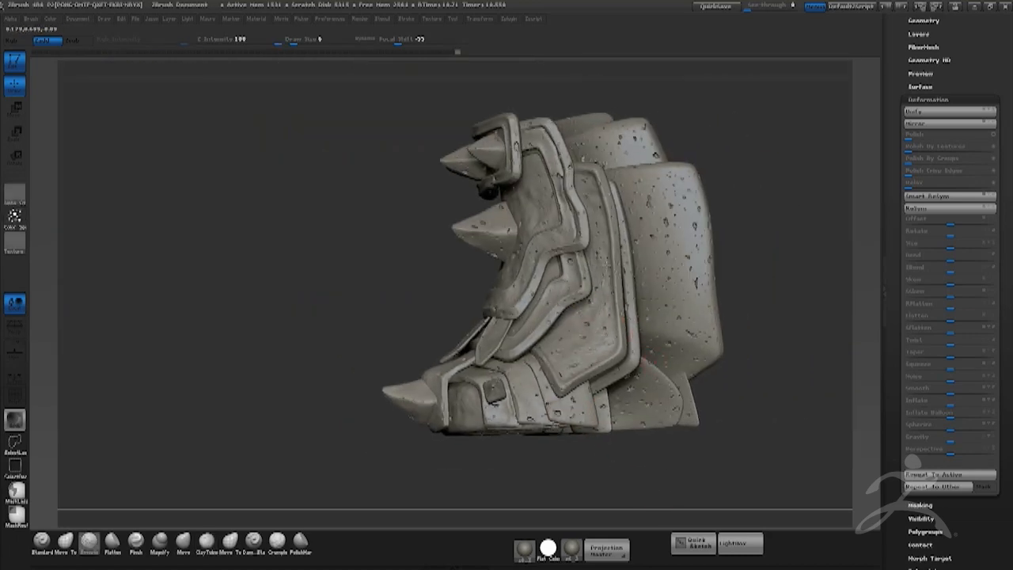
key("shift")
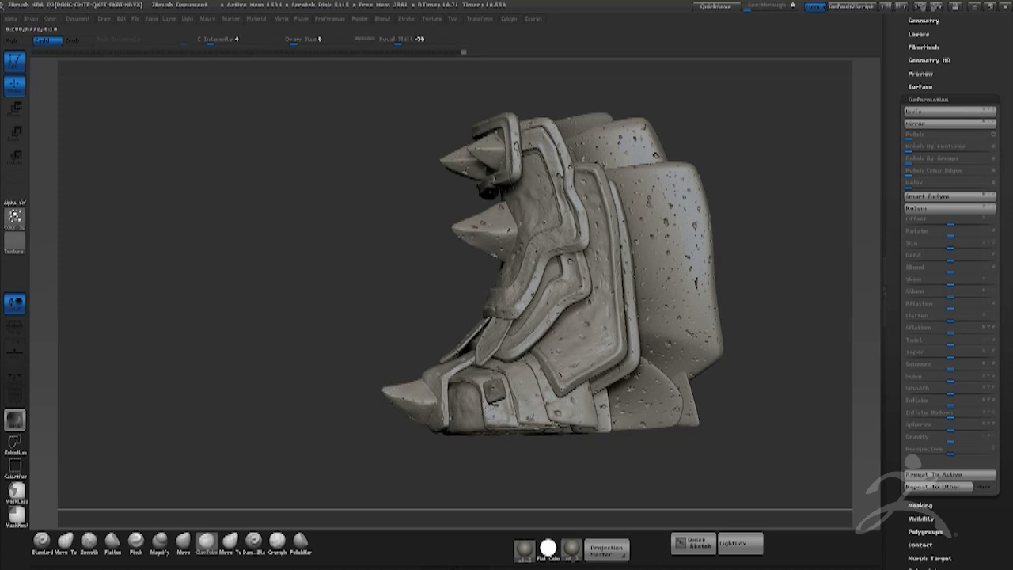
key("shift")
Set the ClayTubes stroke to Dots, reduce its draw size and add fine strokes to the outer side plates.
left_click_drag(764, 280, 689, 335)
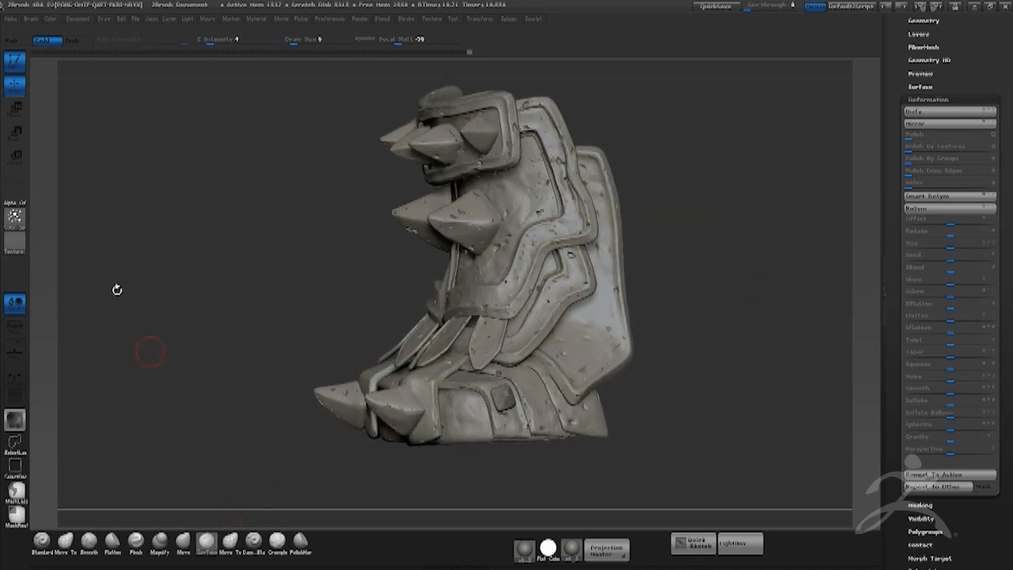
left_click(14, 215)
left_click(67, 238)
left_click_drag(716, 229, 642, 247)
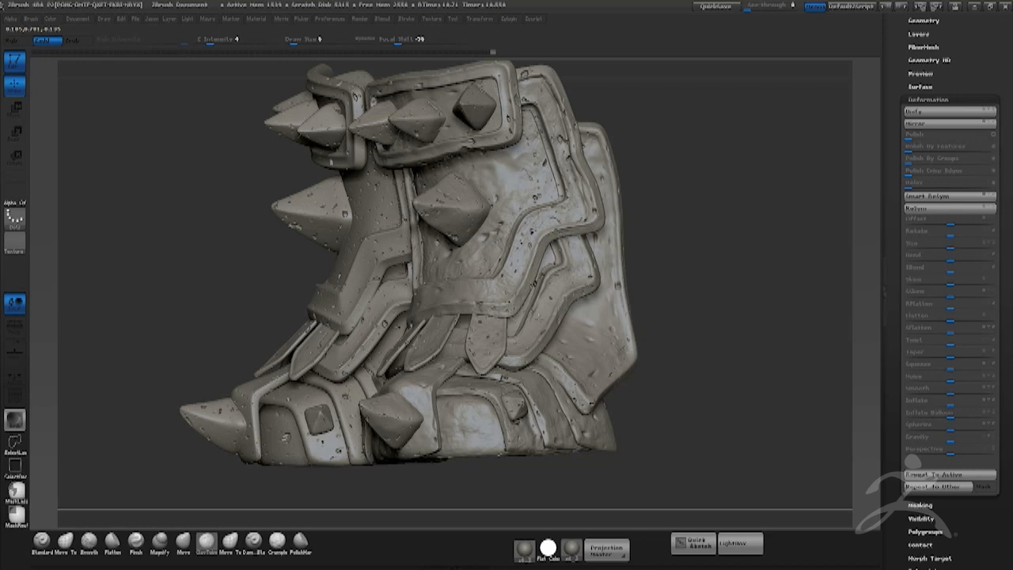
key("space")
key("space")
left_click_drag(663, 224, 556, 125)
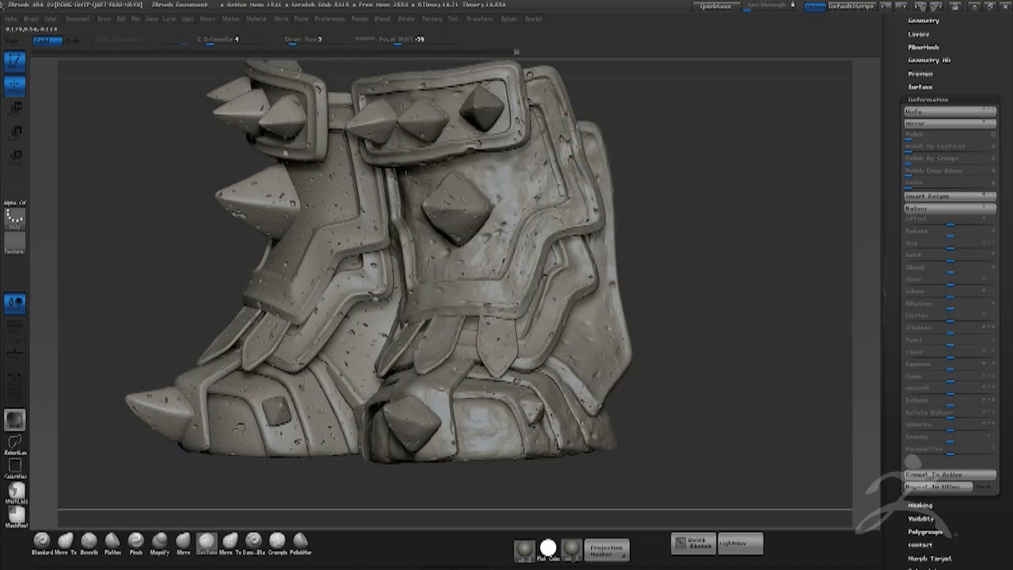
Raise the ClayTubes Z Intensity and build up, then smooth, the front and side plate surfaces.
key("space")
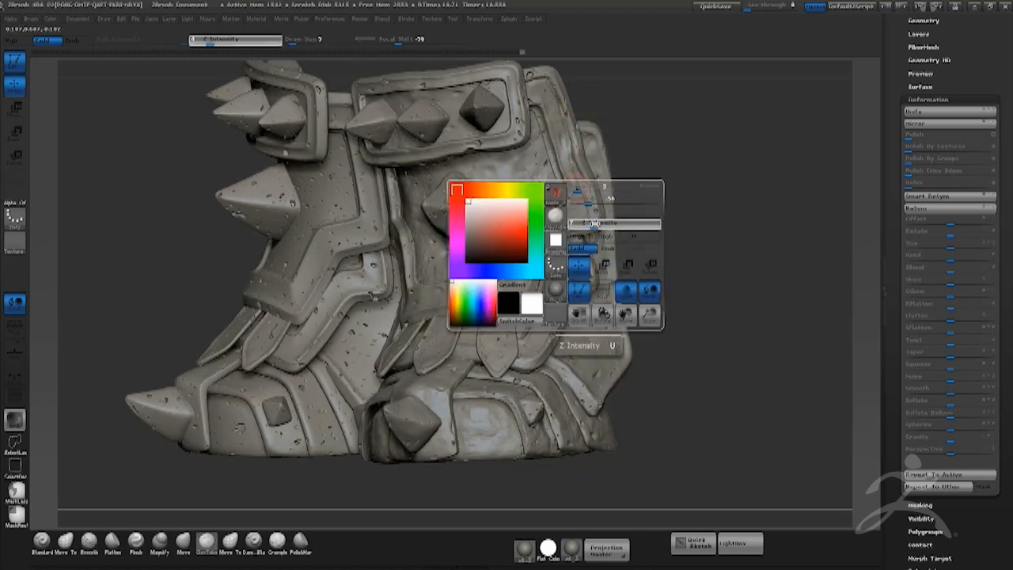
left_click(593, 224)
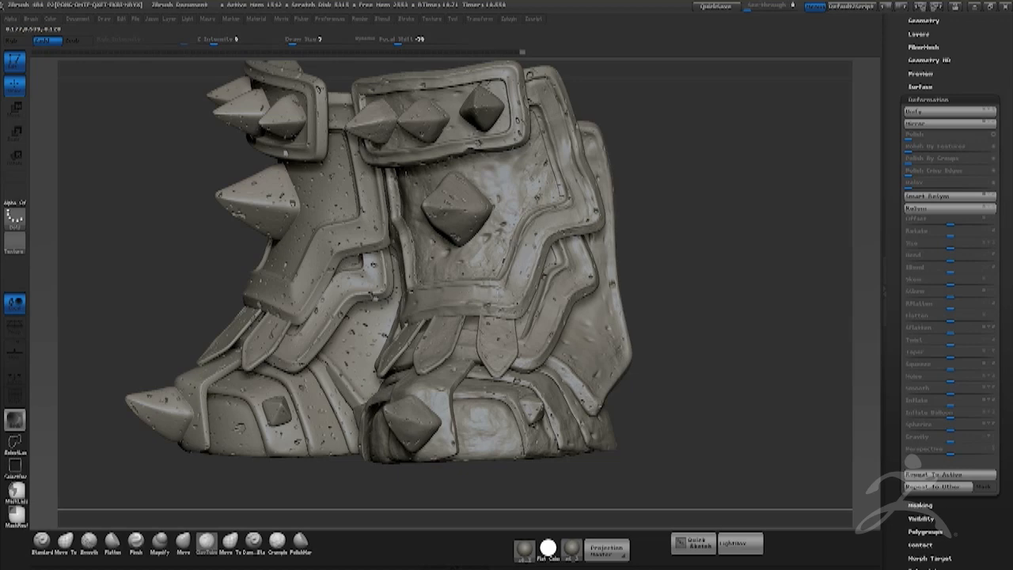
left_click(530, 242)
mouse_move(669, 178)
left_mouse_down()
mouse_move(704, 174)
mouse_move(733, 217)
mouse_move(701, 214)
left_mouse_up()
left_click_drag(561, 206, 536, 233, "shift")
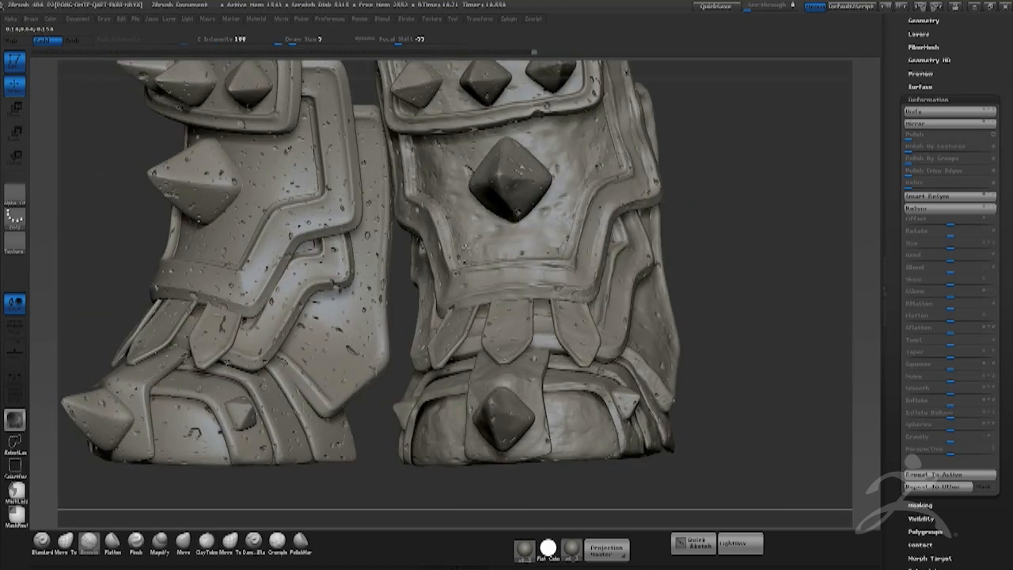
left_click_drag(719, 350, 576, 371)
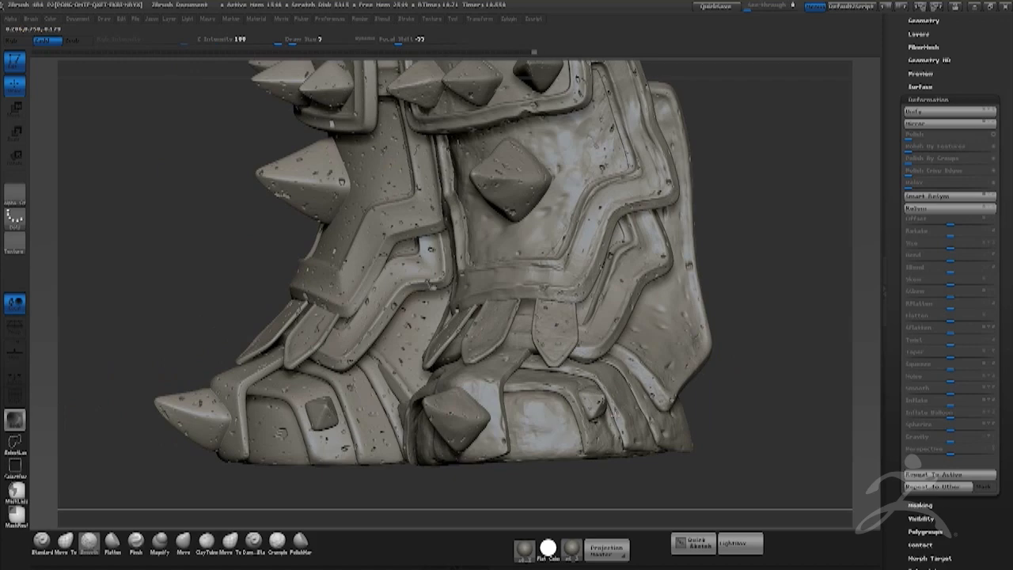
mouse_move(754, 341)
left_mouse_down()
mouse_move(554, 342)
mouse_move(719, 310)
left_mouse_up()
Select the Dam_Standard brush, raise its Z Intensity and carve fine cuts into the boot's front and outer side plates.
left_click(253, 542)
left_click_drag(550, 282, 553, 309)
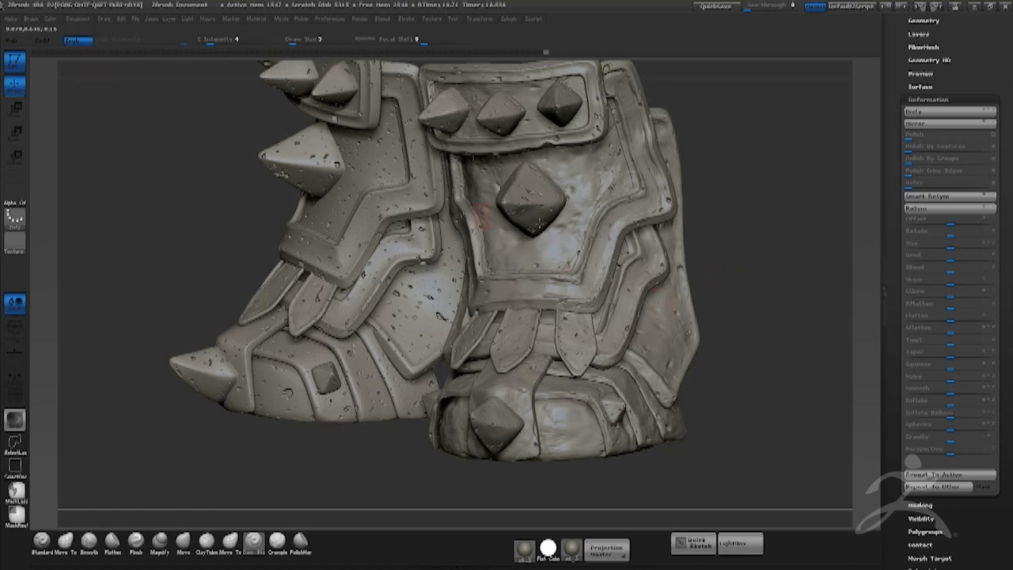
left_click_drag(663, 288, 639, 244)
mouse_move(789, 209)
left_mouse_down("alt")
mouse_move(740, 261)
mouse_move(750, 268)
left_mouse_up("alt")
key("space")
left_click(779, 303)
left_click_drag(644, 290, 694, 274)
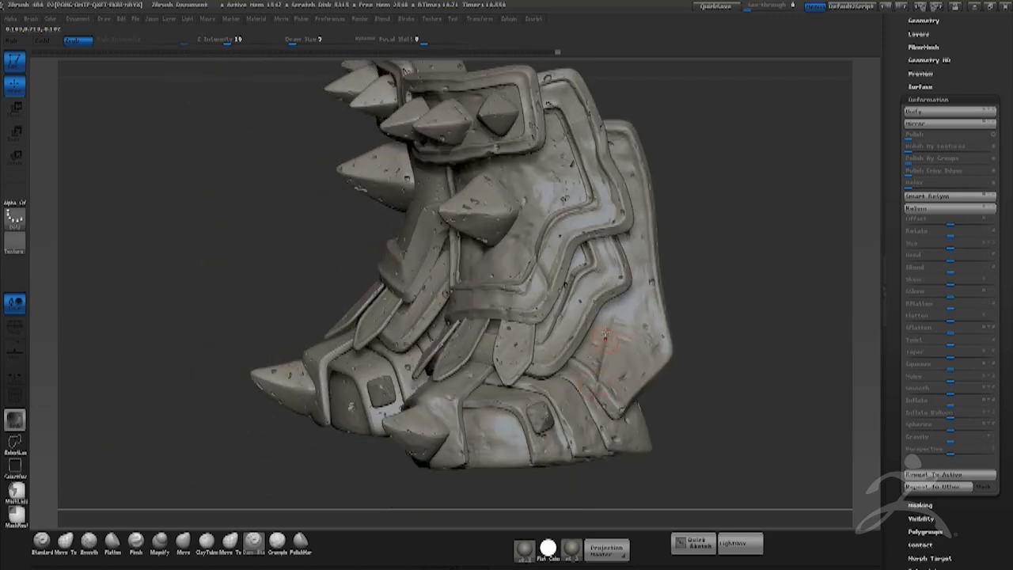
Smooth and cut more fine detail with Dam_Standard on the opposite side of the boot.
mouse_move(739, 344)
left_mouse_down()
mouse_move(720, 386)
mouse_move(757, 346)
mouse_move(766, 309)
mouse_move(733, 335)
left_mouse_up()
key("shift")
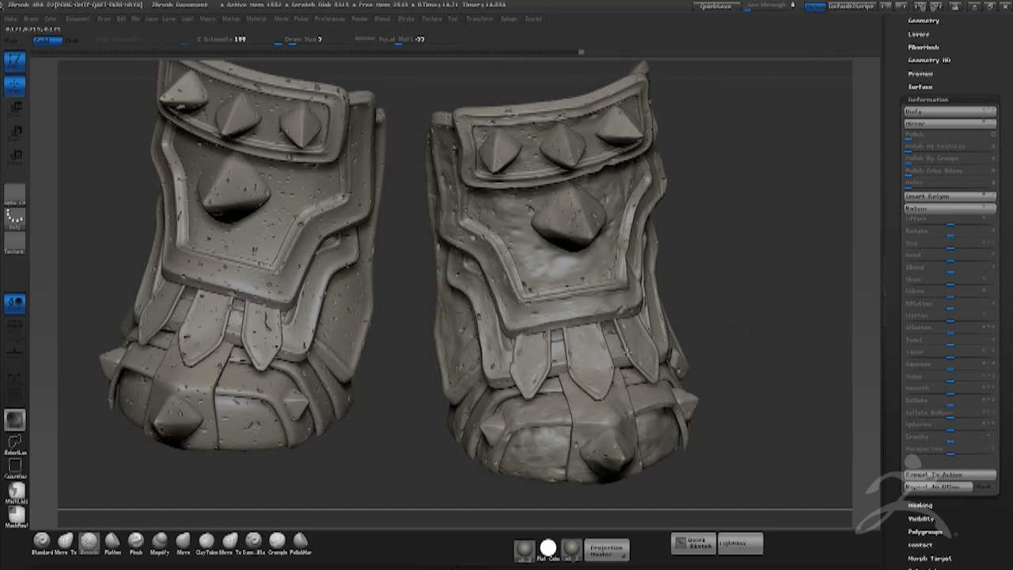
mouse_move(707, 287)
left_mouse_down()
mouse_move(516, 321)
mouse_move(504, 341)
mouse_move(558, 294)
left_mouse_up()
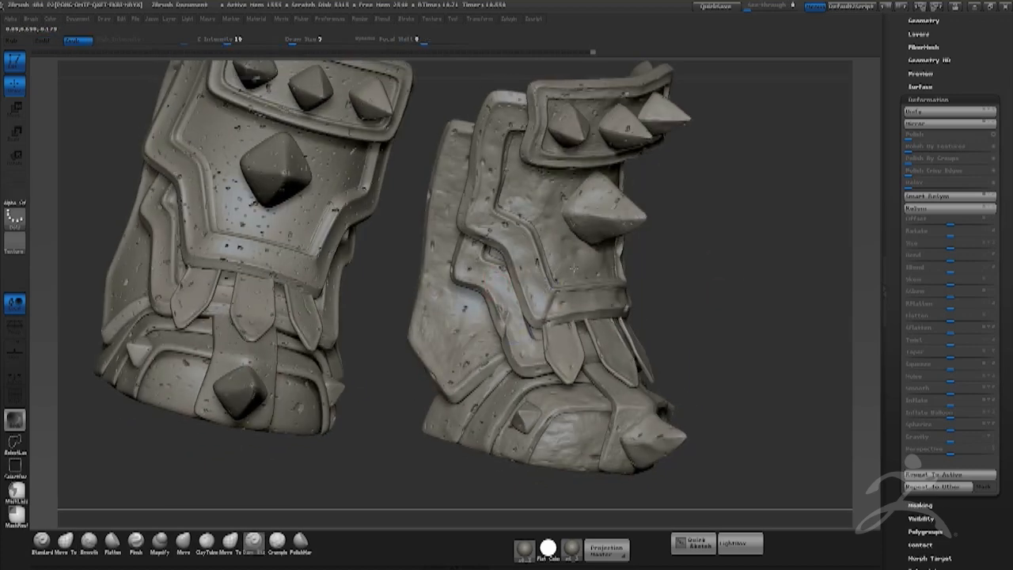
mouse_move(723, 237)
left_mouse_down()
mouse_move(774, 332)
mouse_move(755, 324)
mouse_move(748, 390)
mouse_move(696, 422)
left_mouse_up()
Select the hard polish brush and flatten the surfaces of the large front spike and adjacent side plates.
left_click(301, 543)
mouse_move(687, 381)
left_mouse_down()
mouse_move(667, 371)
mouse_move(706, 347)
left_mouse_up()
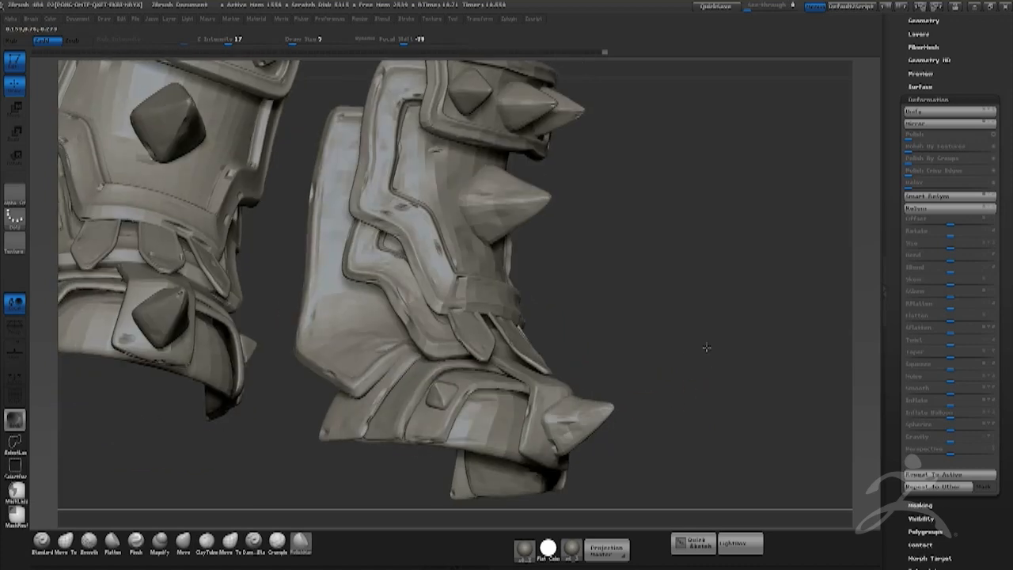
left_click_drag(649, 360, 613, 351)
left_click_drag(724, 212, 739, 293, "alt")
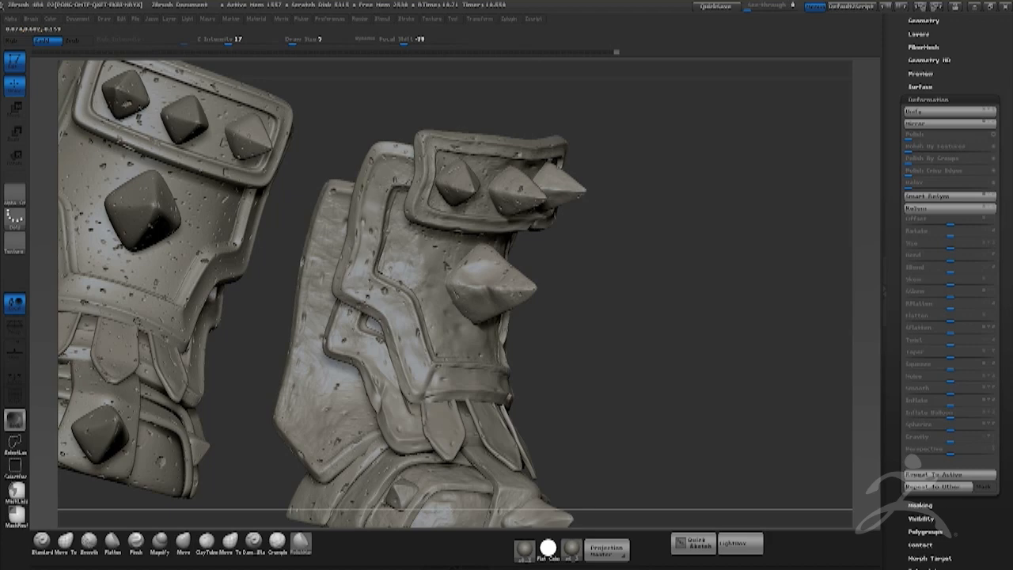
left_click_drag(459, 277, 467, 294, "shift")
mouse_move(721, 212)
left_mouse_down()
mouse_move(675, 213)
mouse_move(730, 272)
left_mouse_up()
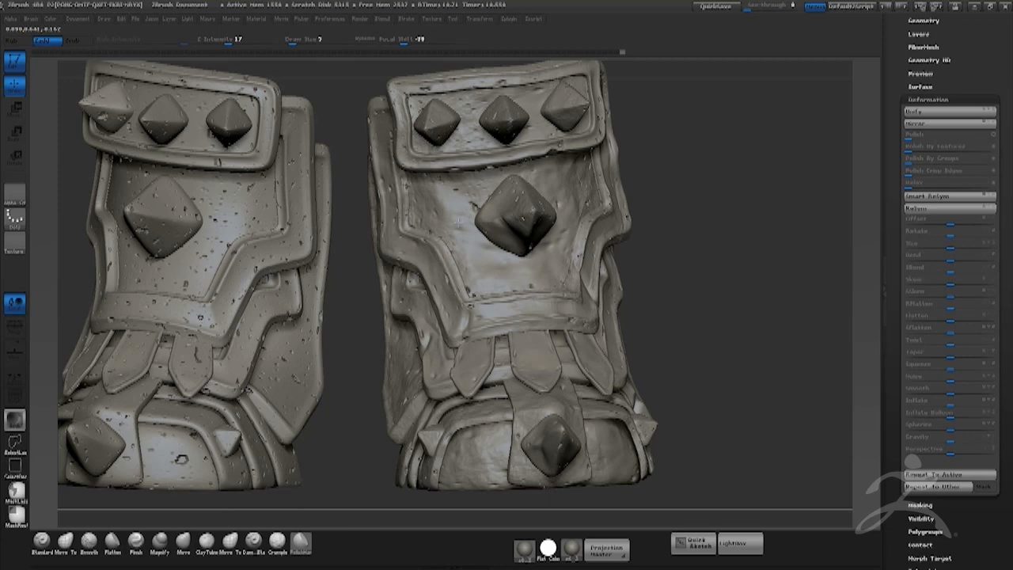
Polish the large front plate and the stepped trim of the outer side plates.
left_click_drag(496, 286, 525, 286)
left_click_drag(657, 191, 606, 190)
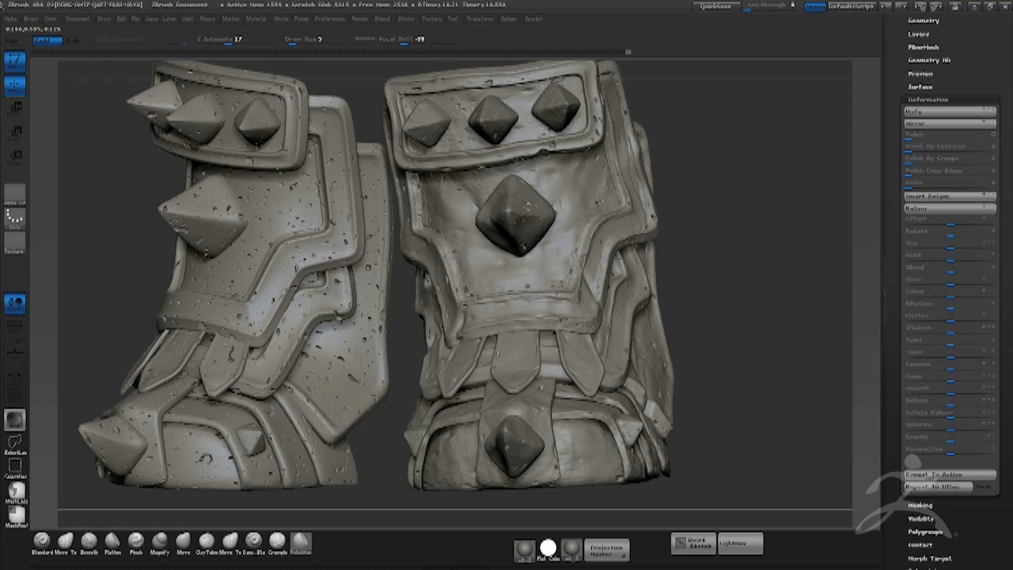
left_click_drag(719, 230, 646, 314)
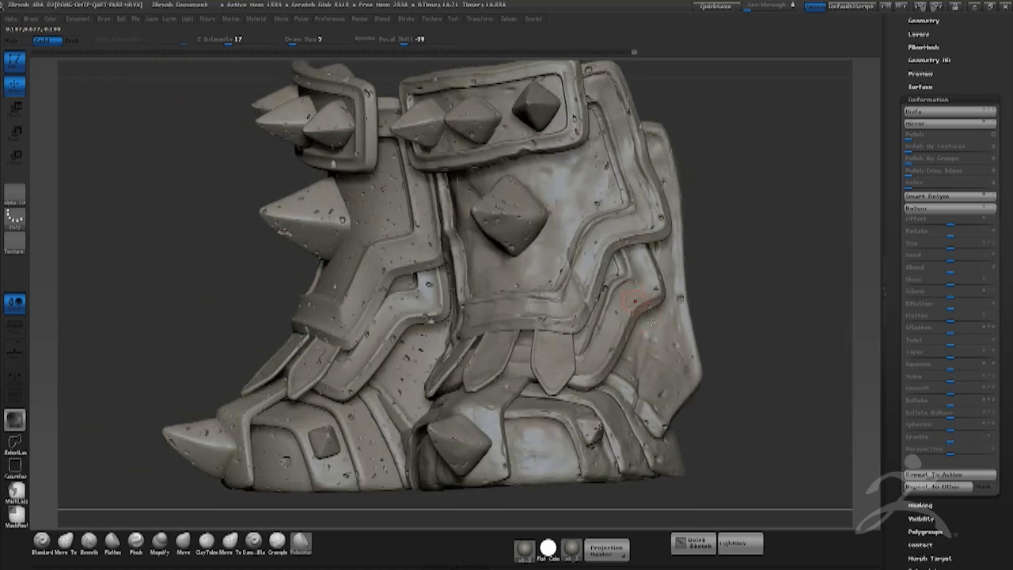
left_click_drag(717, 360, 661, 365)
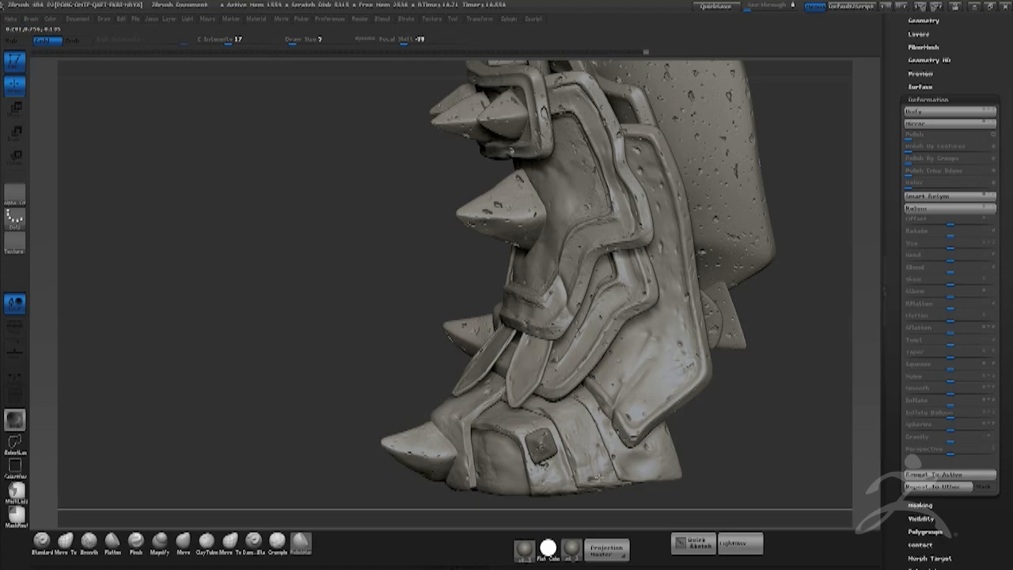
Polish the toe plates, the toe spike area and the hanging straps on the lower boot.
left_click_drag(778, 412, 720, 431, "alt")
left_click_drag(741, 396, 777, 397, "alt")
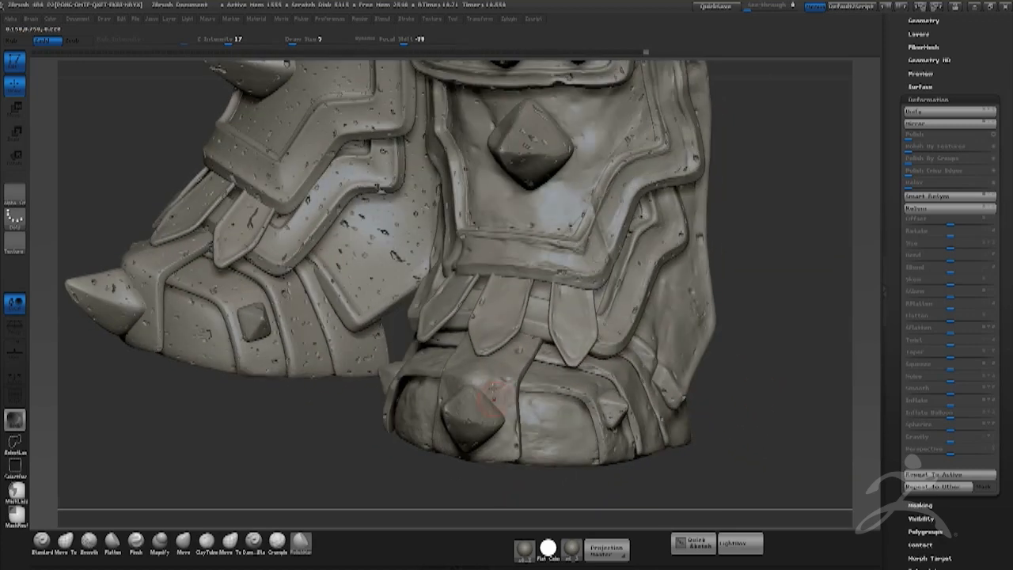
left_click_drag(488, 386, 516, 377)
left_click_drag(776, 340, 750, 325)
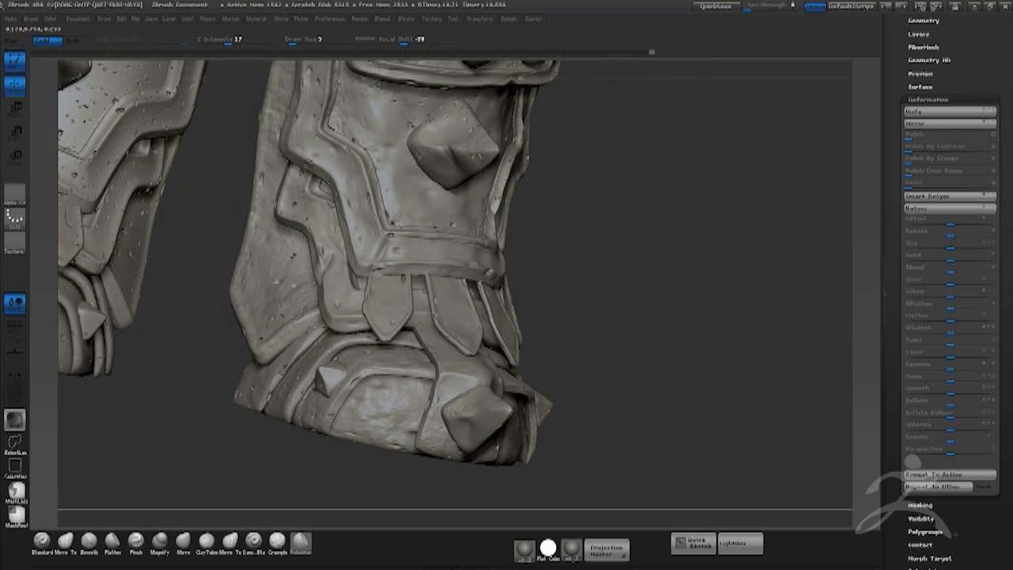
left_click_drag(696, 371, 625, 395)
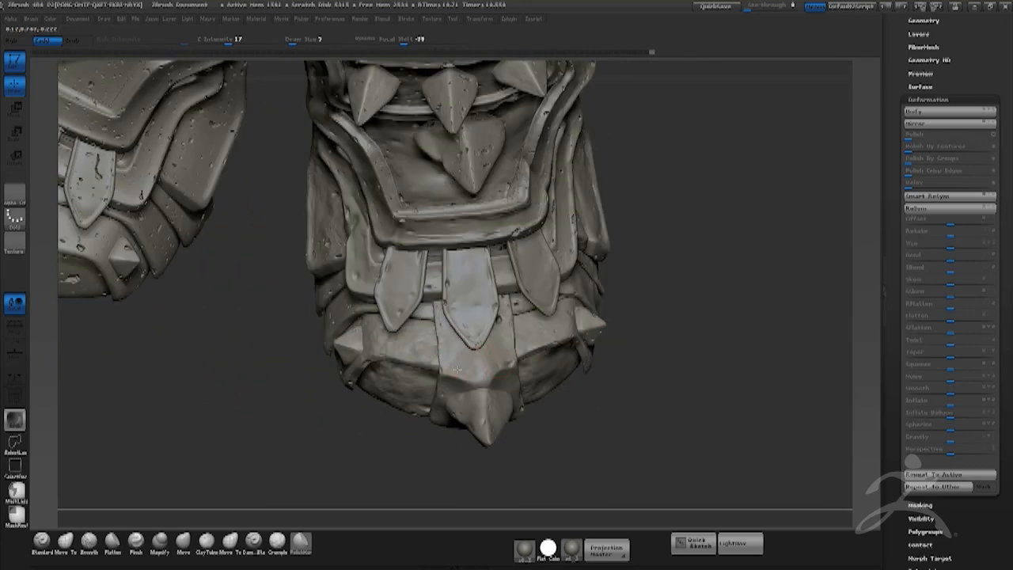
left_click_drag(649, 301, 728, 324)
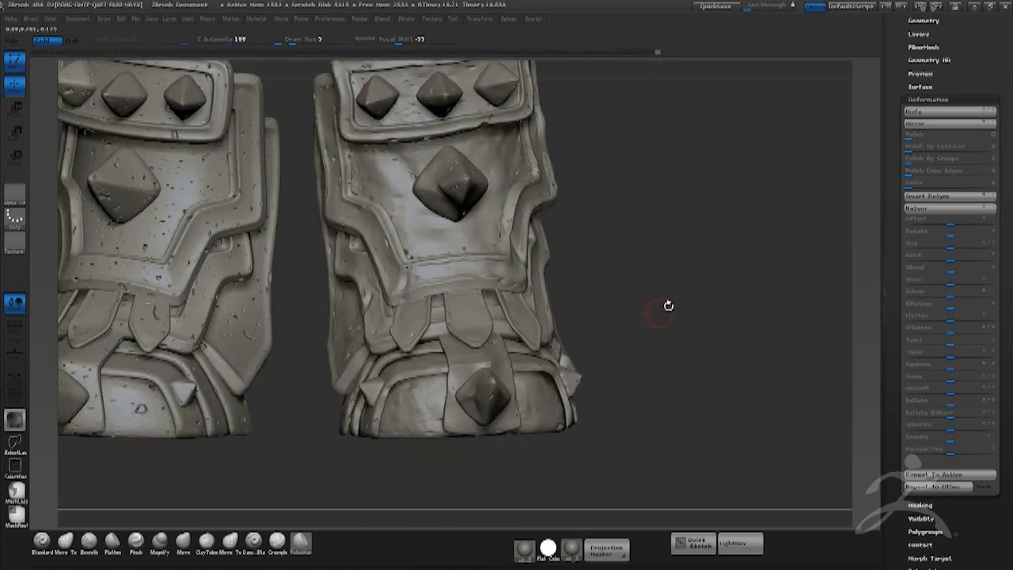
Polish the pitted trim and layered side plates on the opposite side of the boot.
left_click_drag(667, 300, 667, 367, "alt")
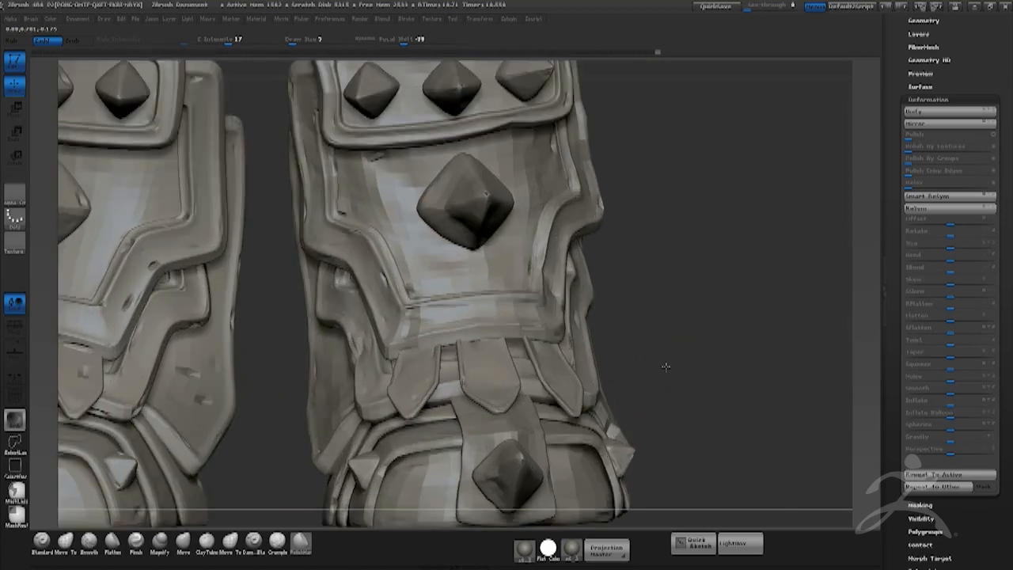
left_click_drag(631, 269, 653, 261)
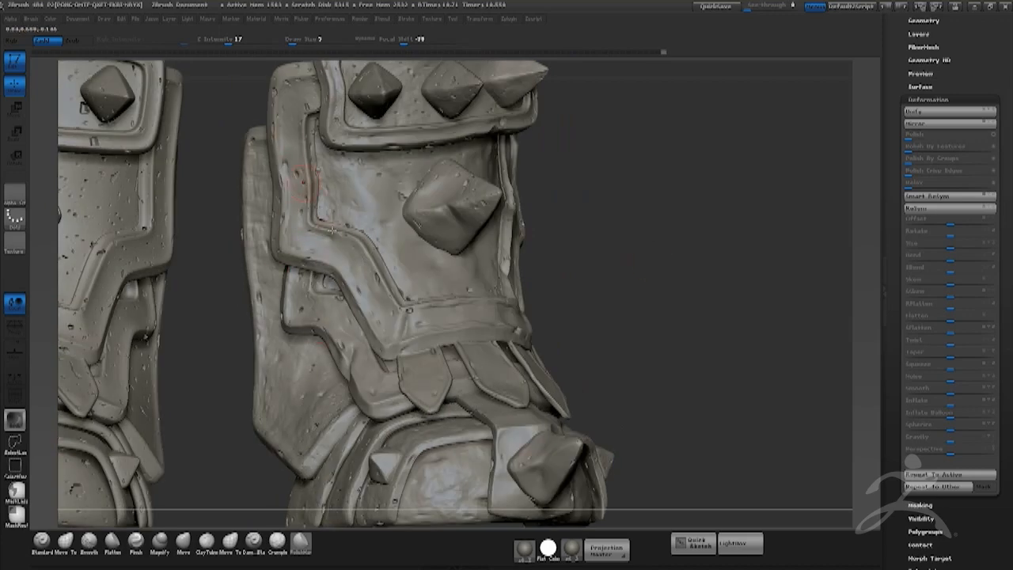
left_click_drag(618, 237, 635, 232)
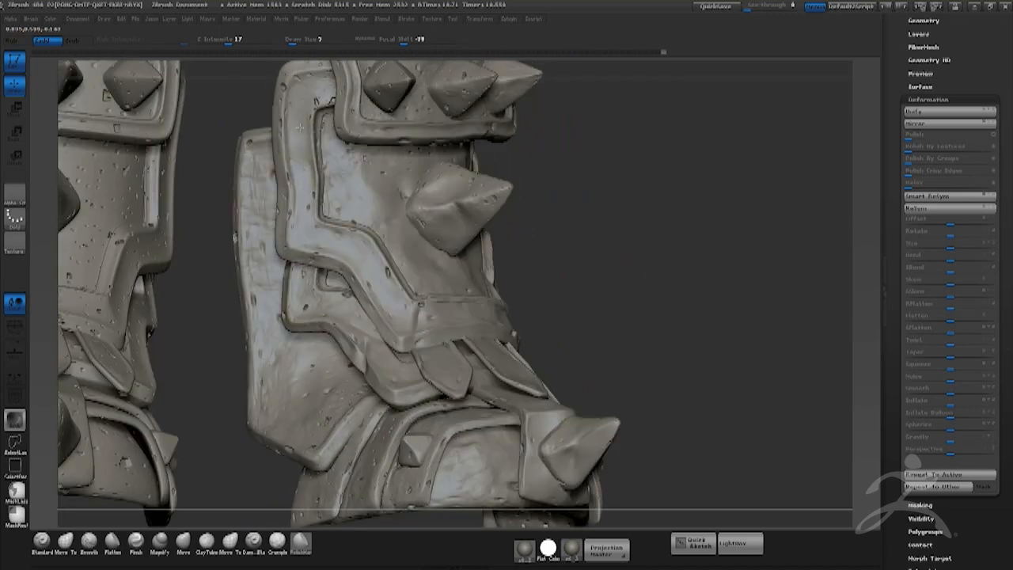
left_click_drag(346, 248, 362, 234)
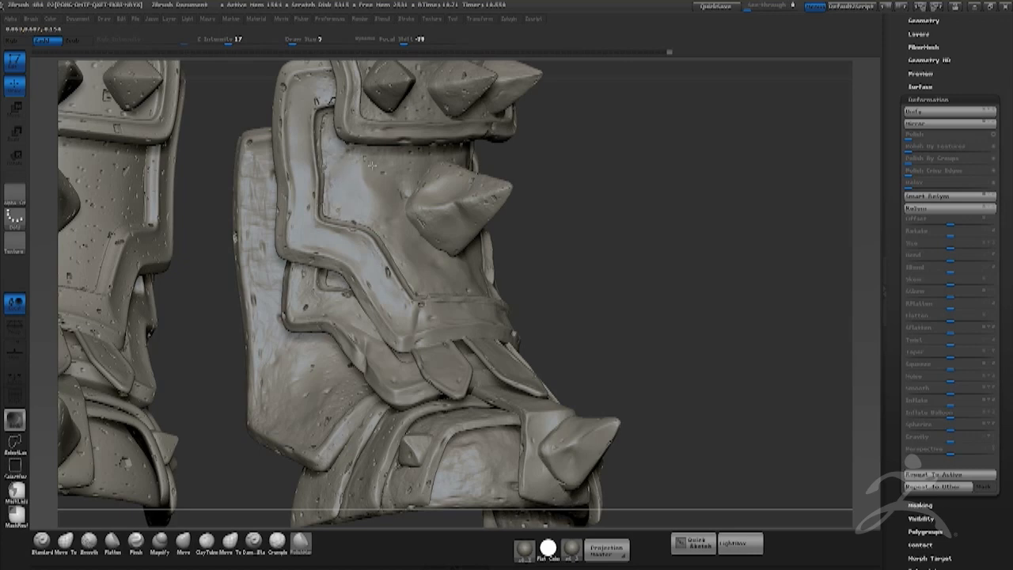
left_click_drag(659, 282, 585, 248)
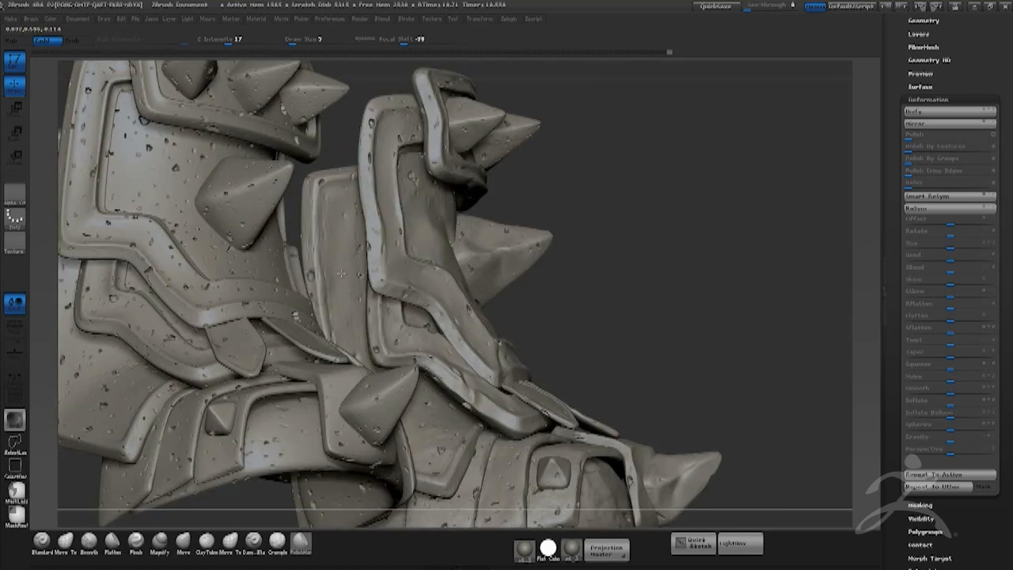
Build up the side and front plates with ClayTubes and flatten the reworked areas with the hard polish brush.
left_click(206, 542)
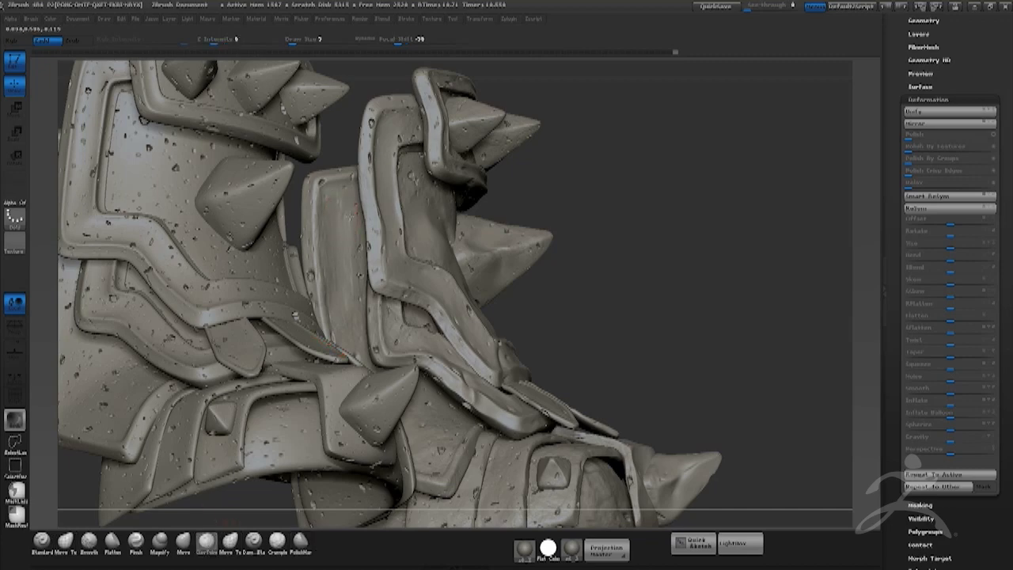
mouse_move(685, 308)
left_mouse_down("alt")
mouse_move(642, 255)
mouse_move(641, 288)
mouse_move(655, 297)
mouse_move(604, 304)
left_mouse_up("alt")
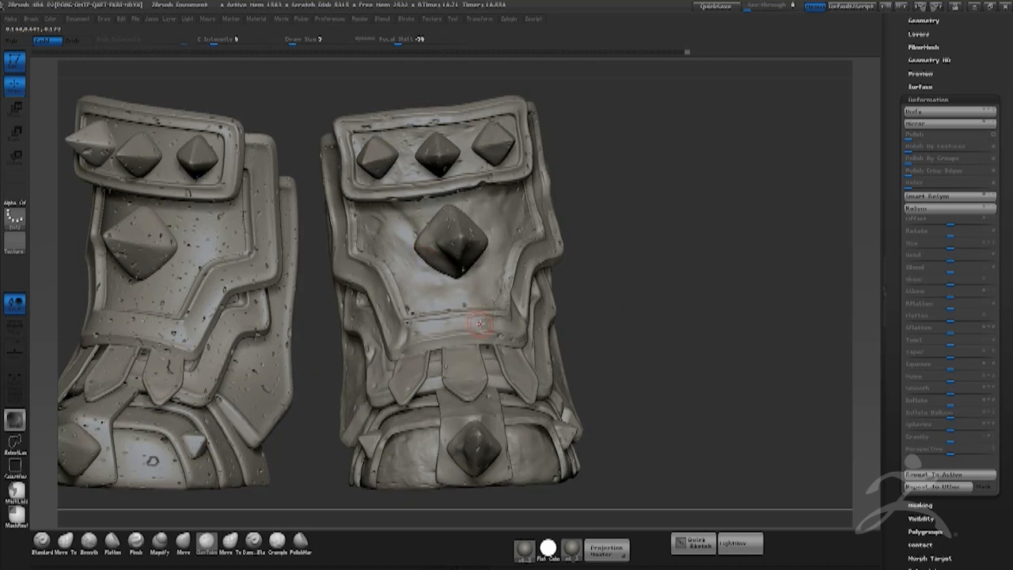
mouse_move(625, 348)
left_mouse_down("alt")
mouse_move(629, 285)
mouse_move(609, 343)
left_mouse_up("alt")
mouse_move(507, 190)
left_mouse_down()
mouse_move(507, 213)
mouse_move(496, 198)
left_mouse_up()
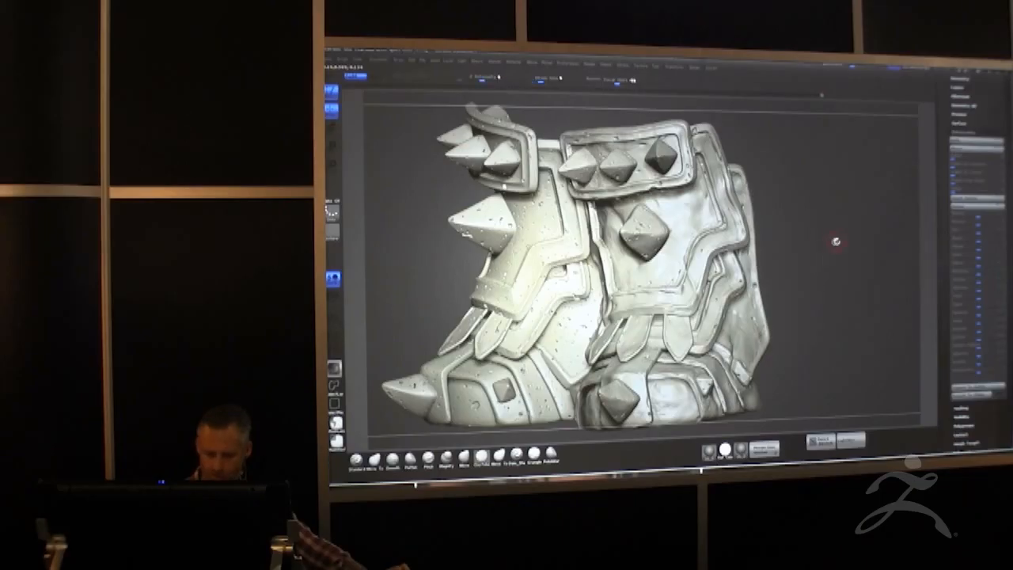
left_click_drag(836, 237, 802, 277)
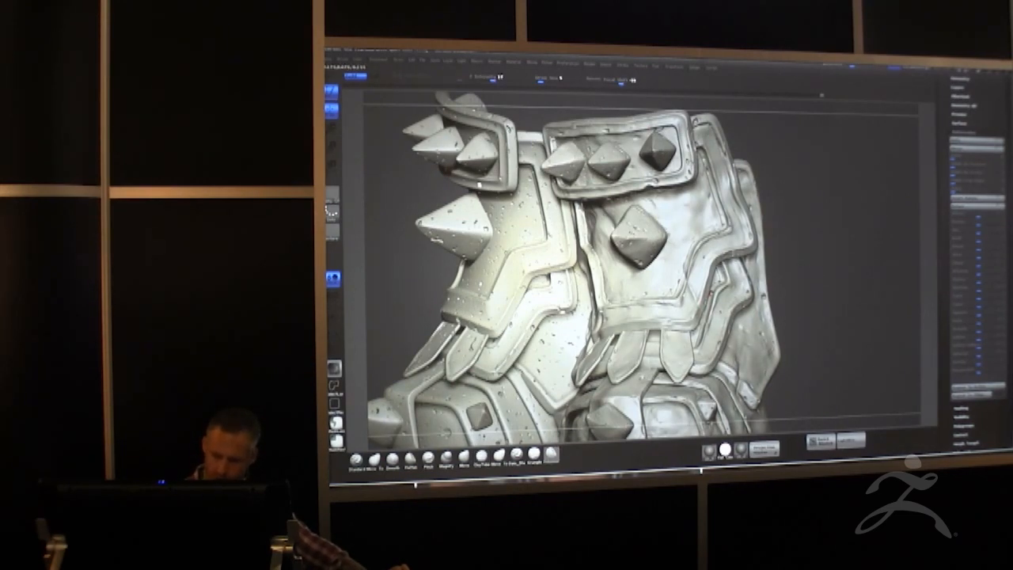
mouse_move(819, 296)
left_mouse_down("alt")
mouse_move(798, 256)
mouse_move(820, 282)
mouse_move(815, 356)
mouse_move(807, 307)
left_mouse_up("alt")
Switch to the Dam_Standard brush and check its Lazy Mouse stroke settings.
left_click(516, 455)
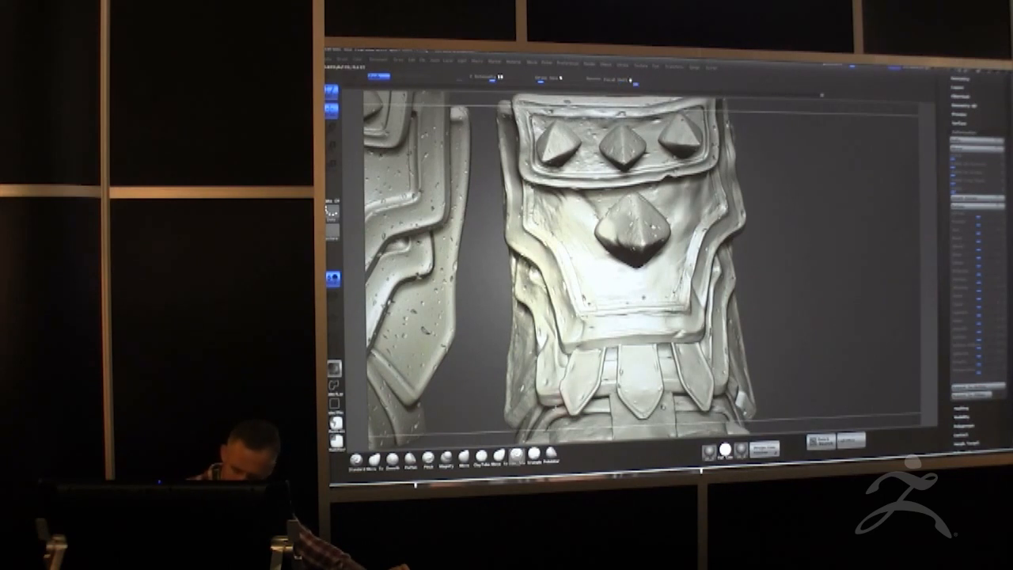
key("space")
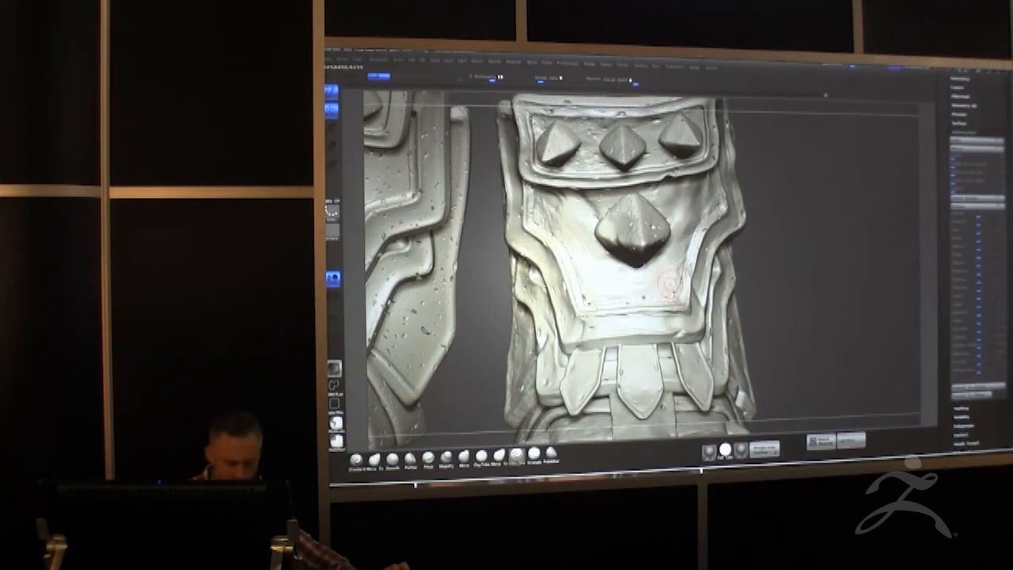
key("ctrl")
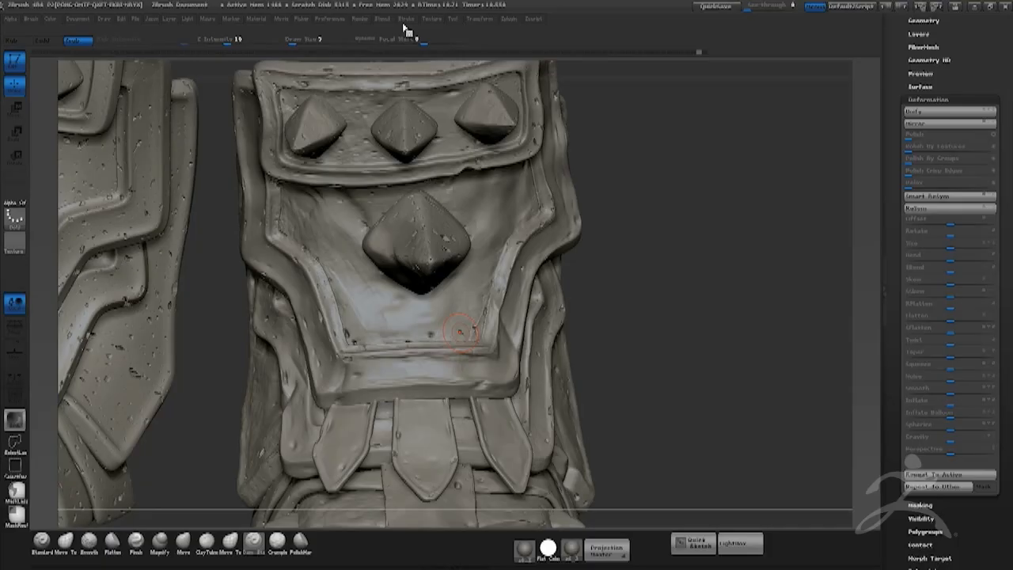
left_click(405, 19)
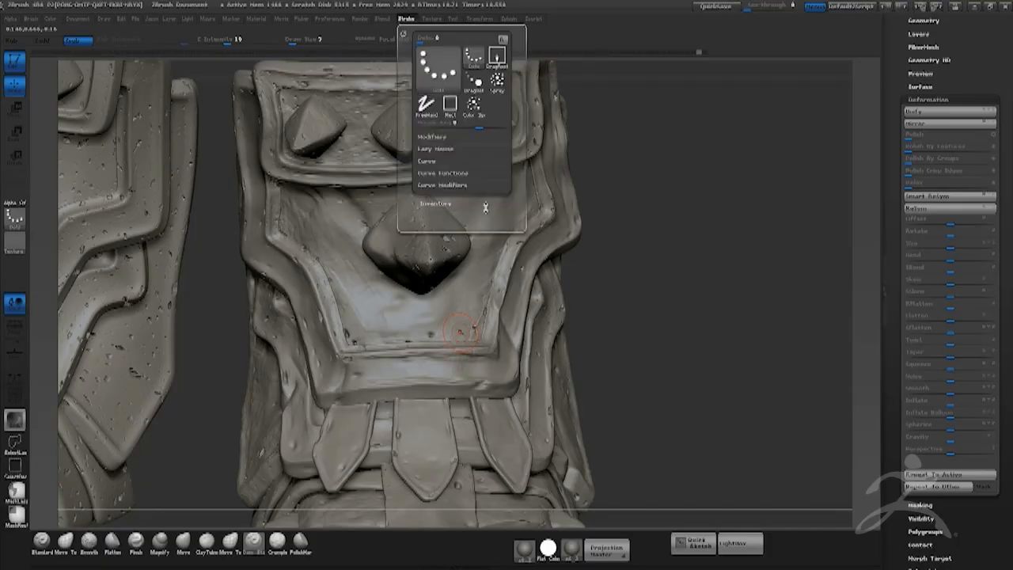
left_click(435, 149)
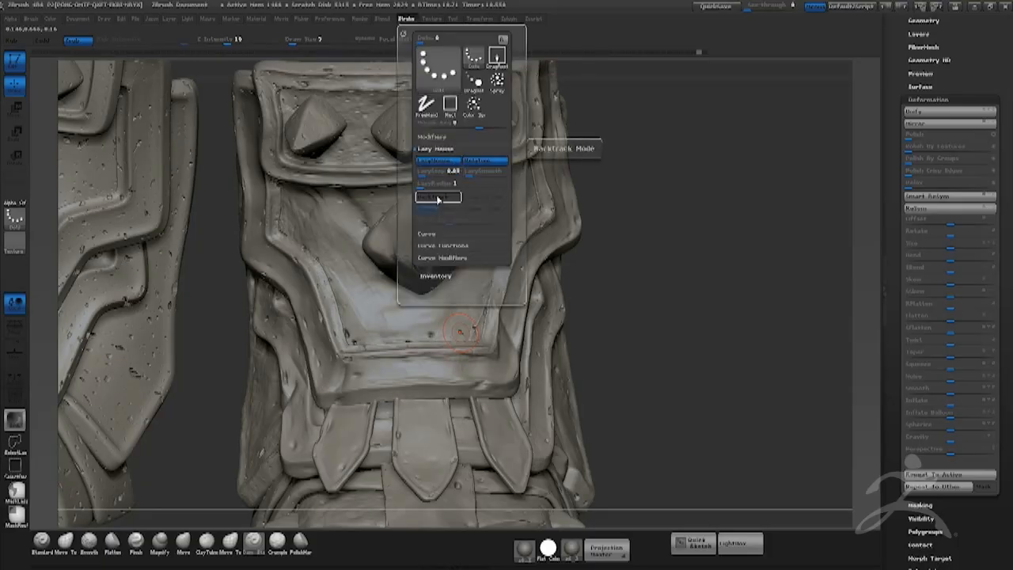
left_click(407, 20)
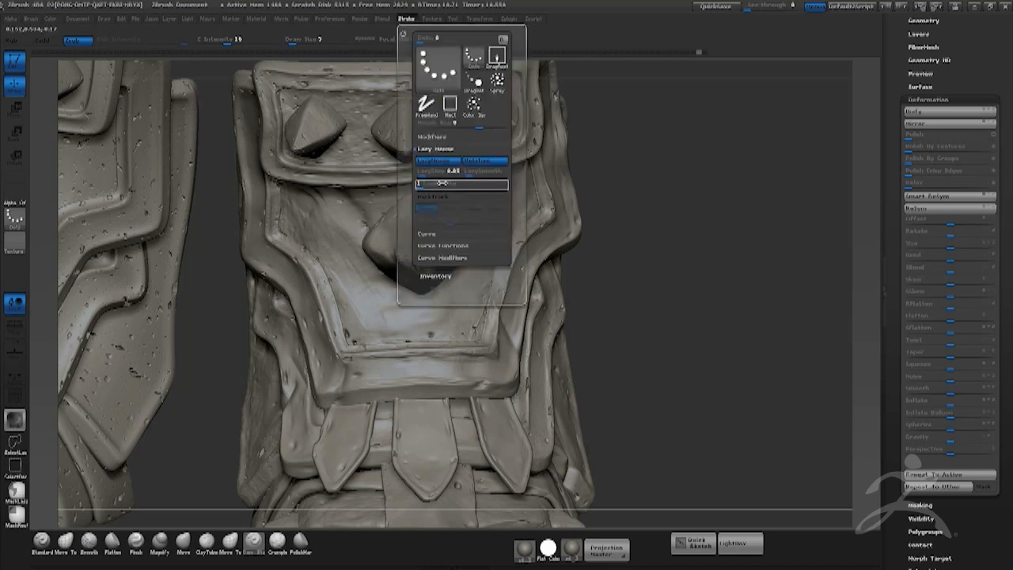
Reduce the Dam_Standard draw size, raise its Z Intensity and carve thin cracks along the side plate trim edges.
key("space")
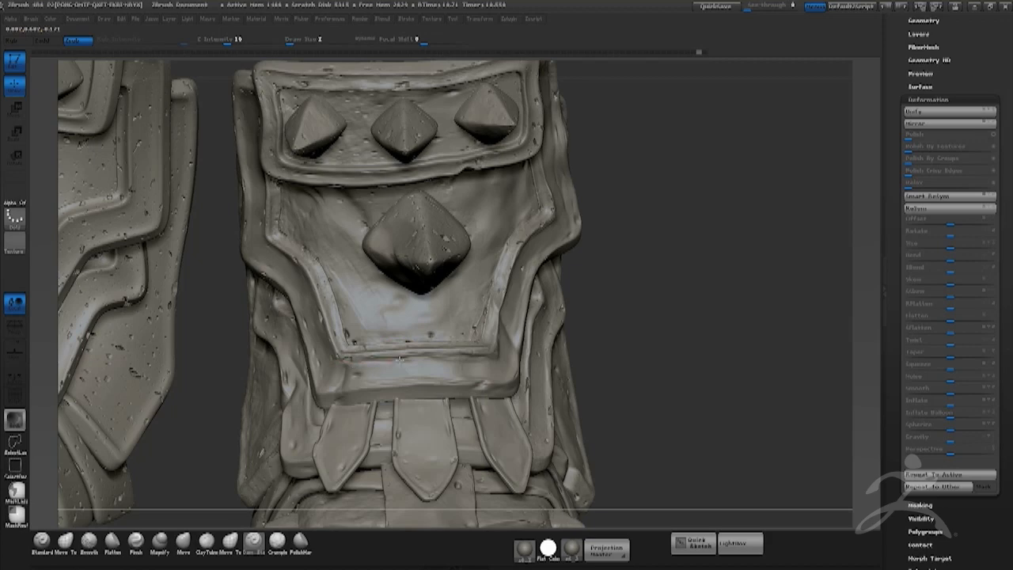
key("space")
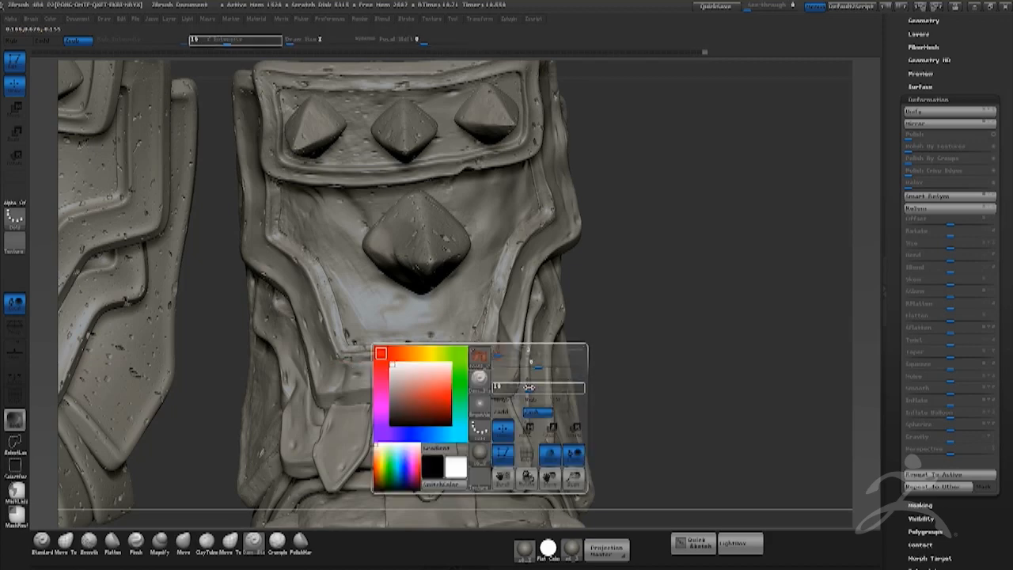
left_click_drag(606, 296, 459, 312)
left_click_drag(457, 362, 468, 317)
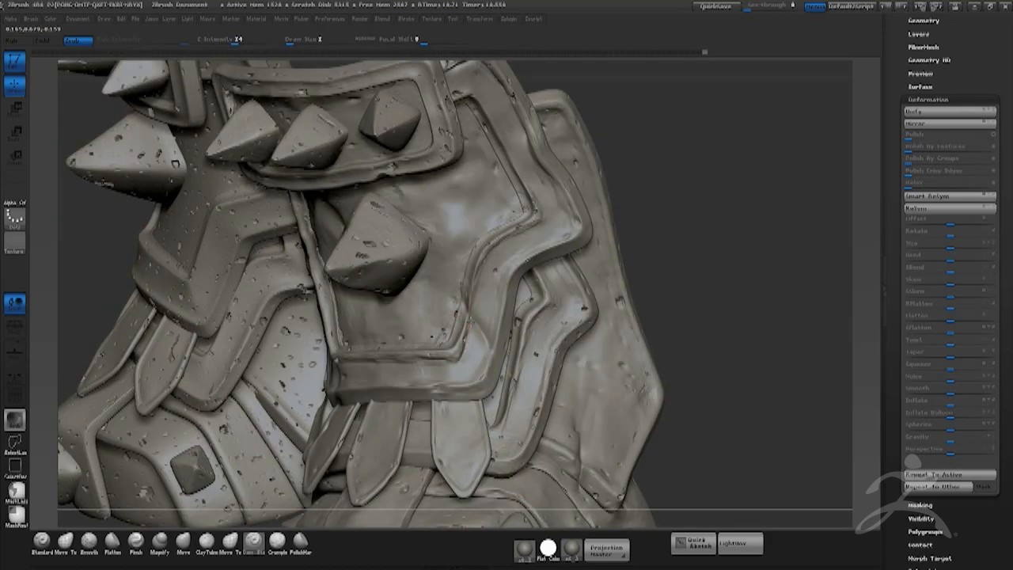
left_click_drag(507, 242, 532, 226)
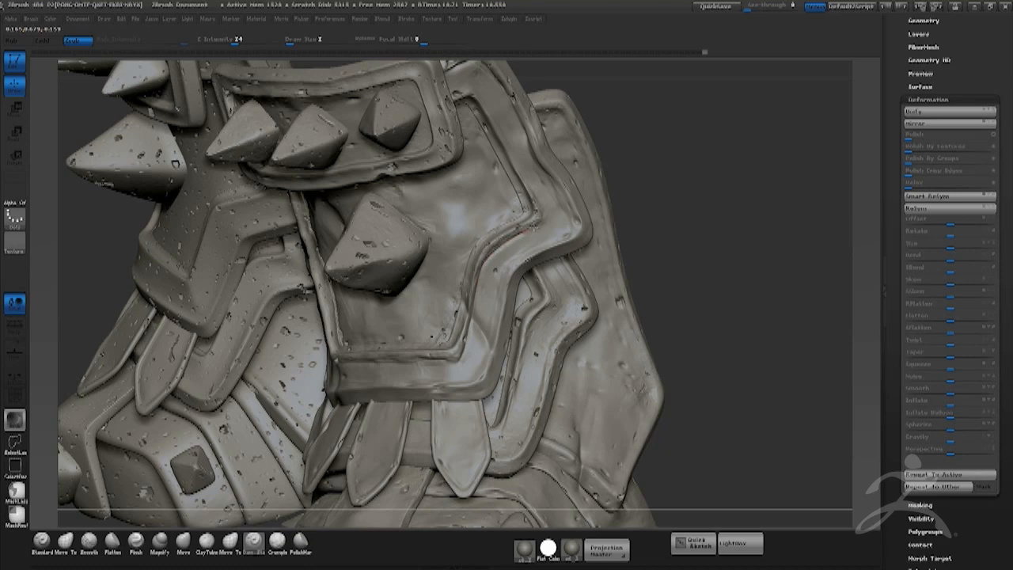
left_click_drag(679, 155, 667, 237)
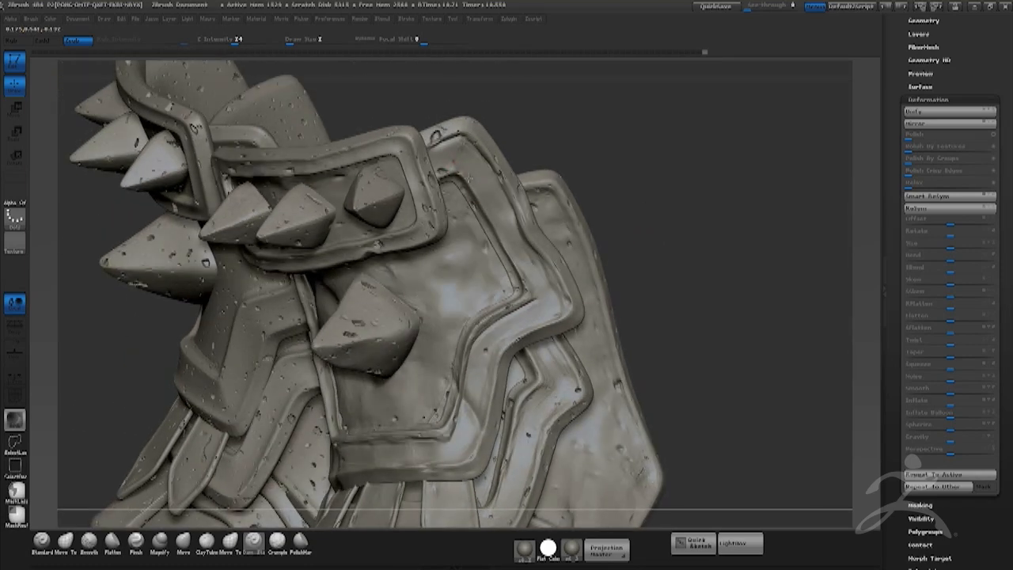
left_click_drag(521, 272, 525, 294)
mouse_move(625, 252)
left_mouse_down("alt")
mouse_move(648, 216)
mouse_move(679, 222)
left_mouse_up("alt")
mouse_move(649, 226)
left_mouse_down("alt")
mouse_move(640, 278)
mouse_move(592, 253)
left_mouse_up("alt")
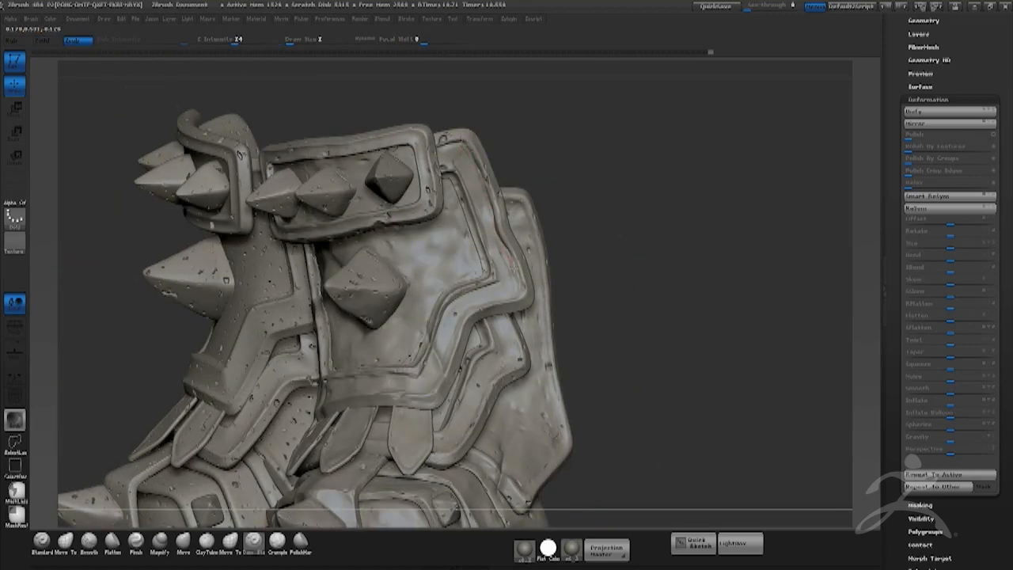
Carve a thin crack down the stepped trim of the boot's side plate with the Dam_Standard brush.
left_click_drag(457, 311, 441, 375)
mouse_move(602, 301)
left_mouse_down("alt")
mouse_move(576, 210)
mouse_move(630, 247)
left_mouse_up("alt")
mouse_move(630, 246)
left_mouse_down("alt")
mouse_move(609, 344)
mouse_move(652, 352)
left_mouse_up("alt")
left_click_drag(652, 352, 629, 341)
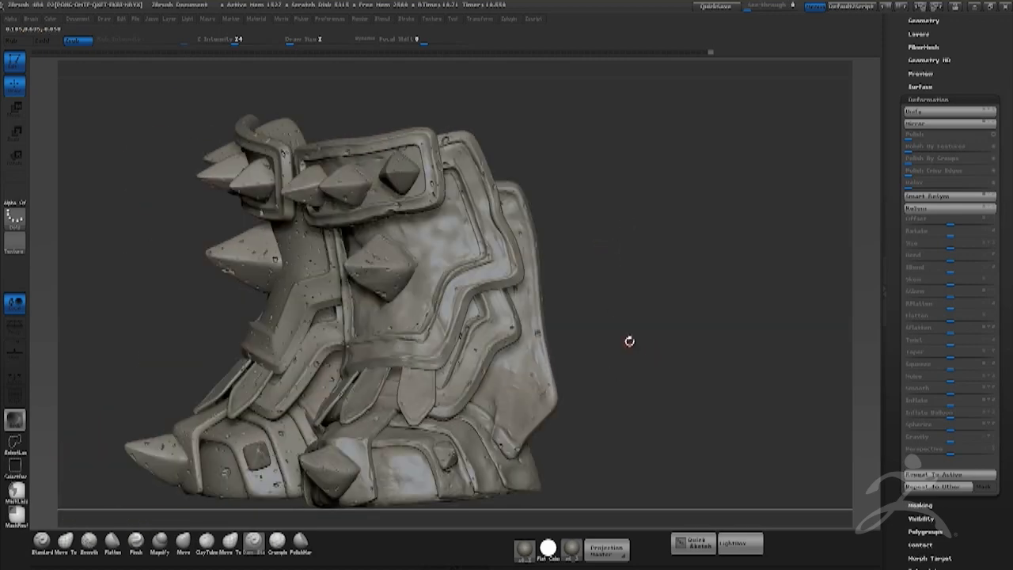
Switch to the Move brush, adjust its draw size and reshape the edges of the layered side and rear plates.
left_click(184, 542)
key("space")
left_click_drag(514, 224, 520, 223)
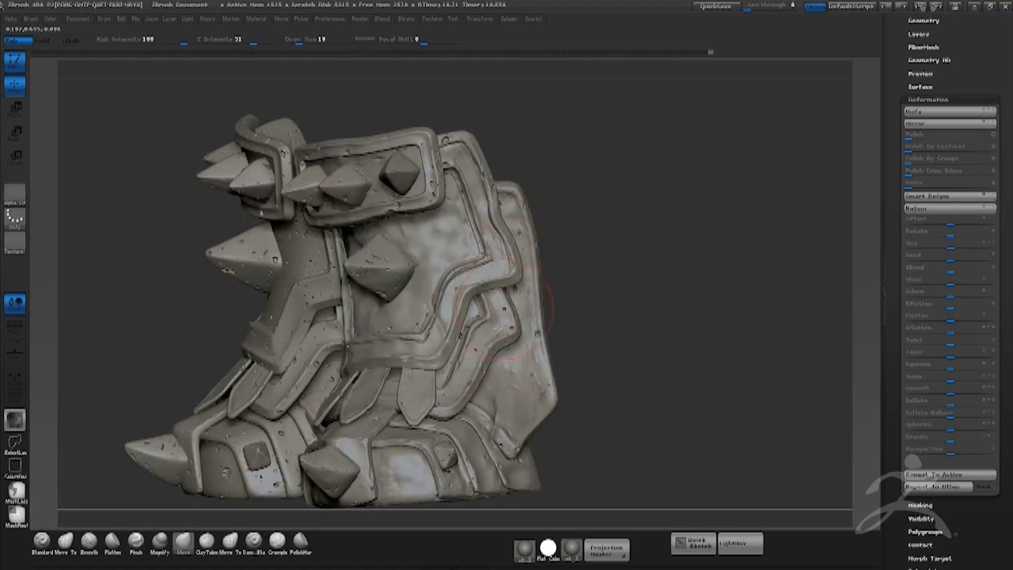
key("space")
left_click_drag(488, 350, 490, 358)
left_click_drag(570, 308, 619, 307)
key("d")
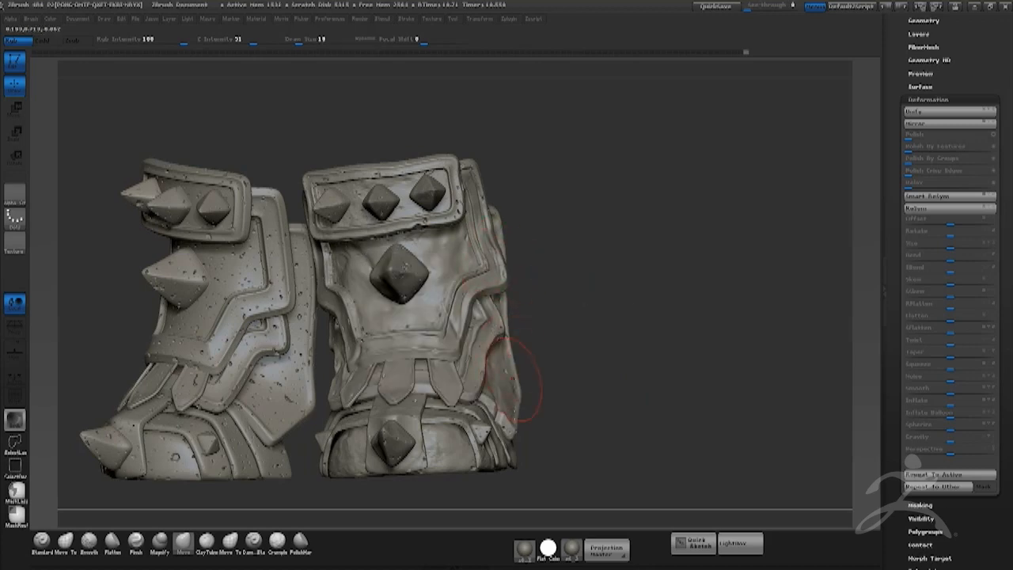
left_click_drag(514, 404, 654, 386)
key("shift+d")
key("d")
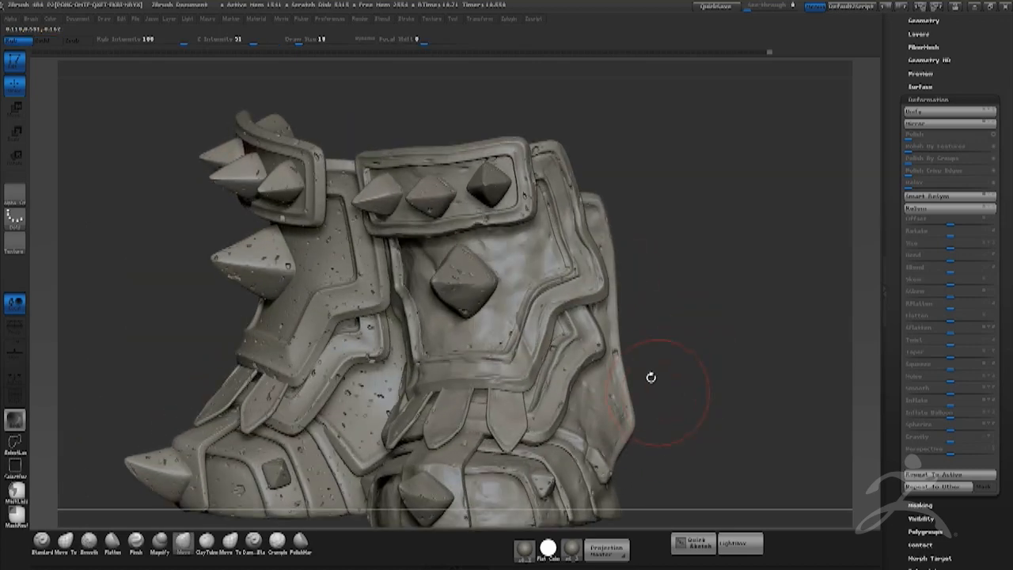
Apply ClayPolish to the boots from the Geometry settings and check the smoothed plates from the front and side.
left_click_drag(1007, 362, 1006, 527)
left_click(931, 188)
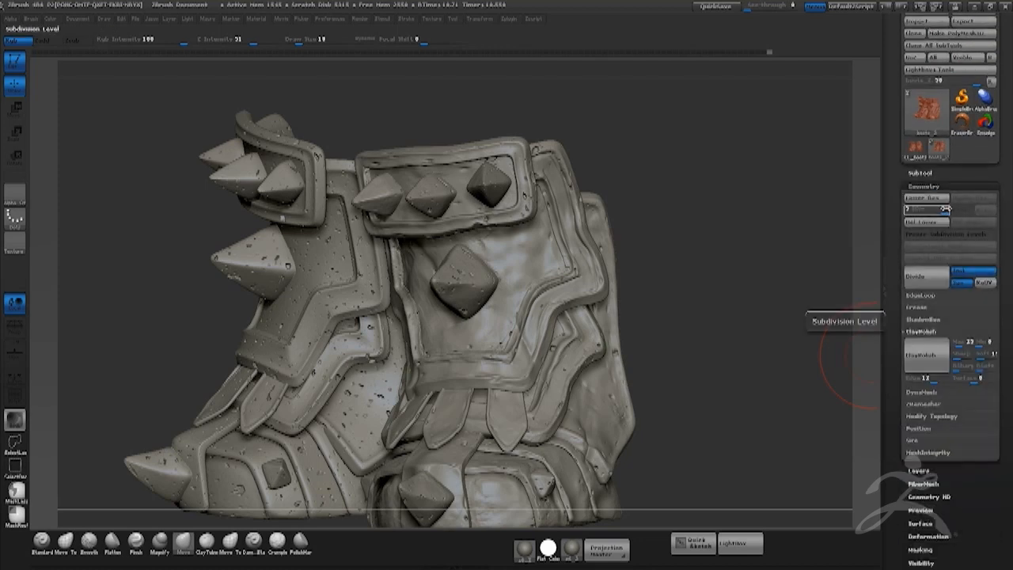
left_click(927, 360)
left_click(920, 367)
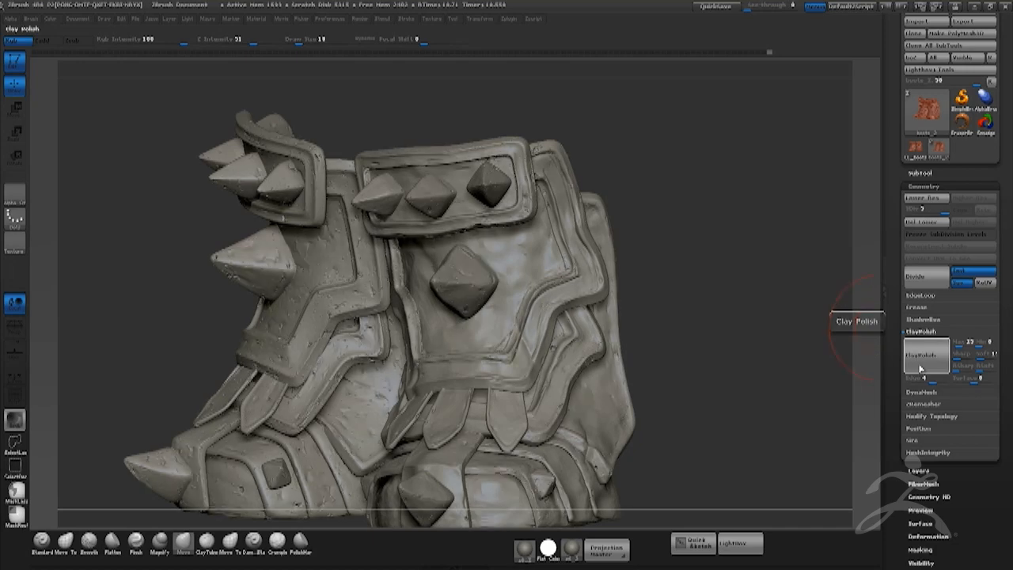
left_click_drag(739, 339, 720, 390)
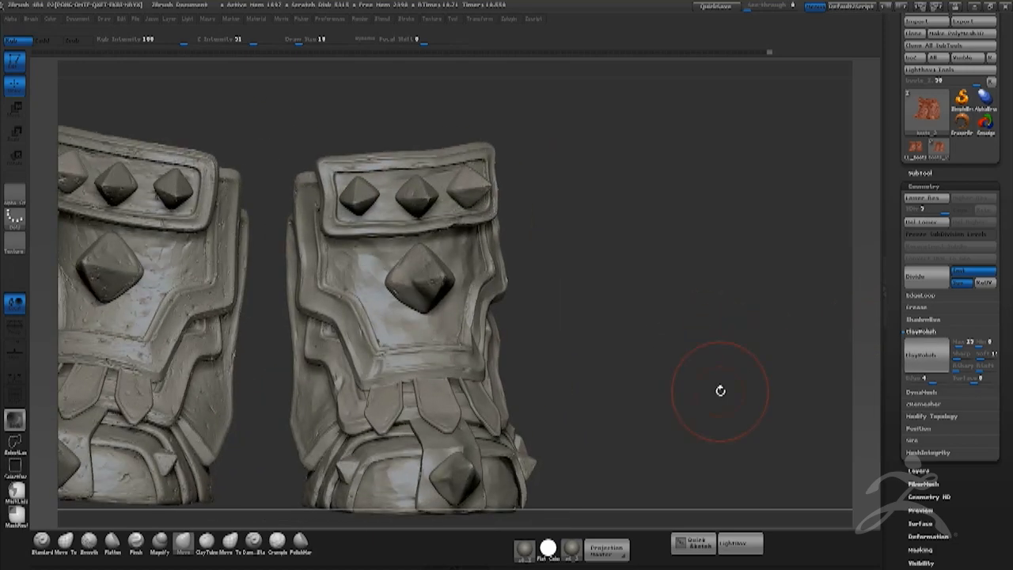
left_click_drag(716, 308, 681, 402)
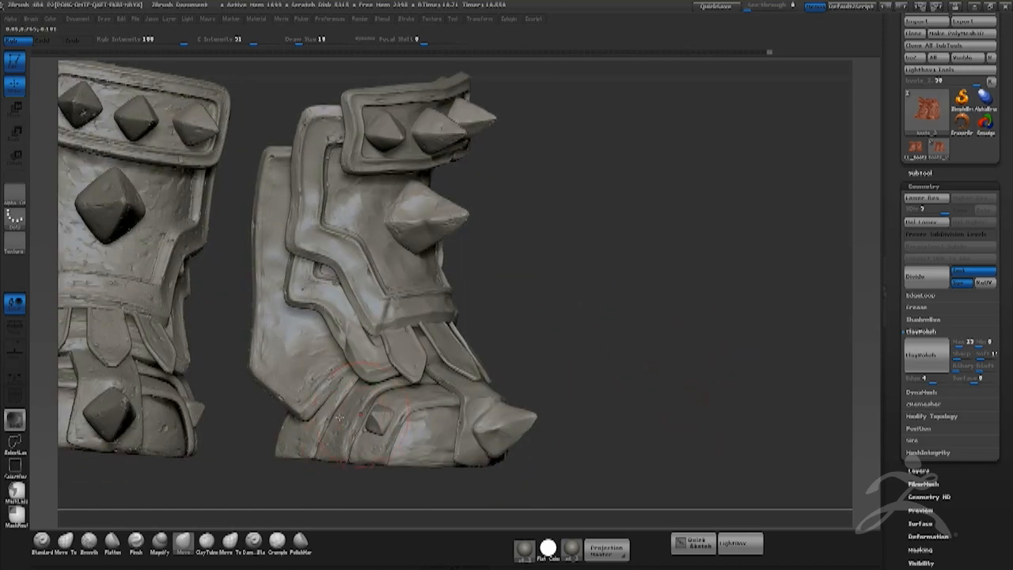
mouse_move(589, 367)
left_mouse_down()
mouse_move(599, 369)
mouse_move(578, 384)
left_mouse_up()
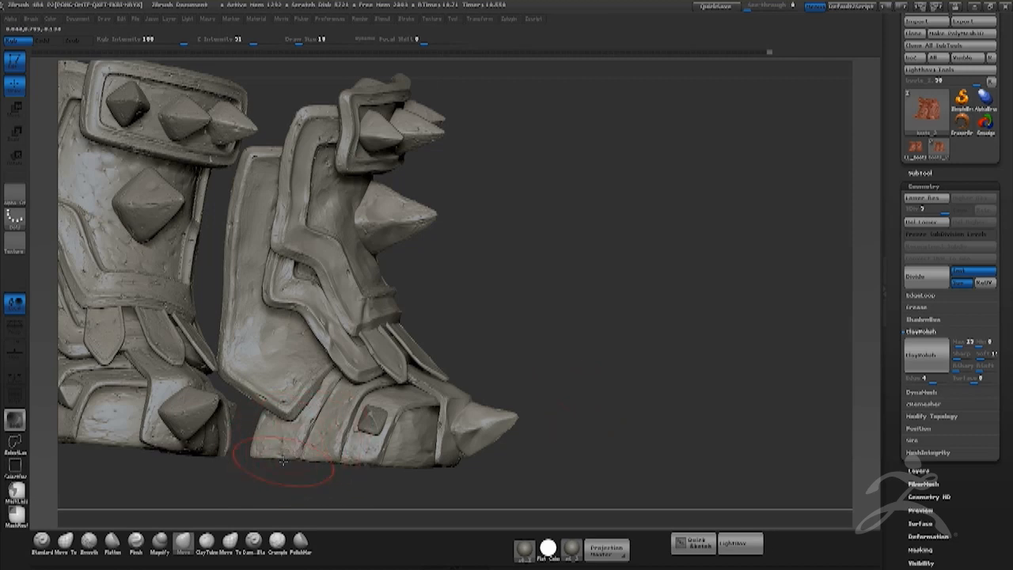
left_click_drag(620, 353, 580, 357)
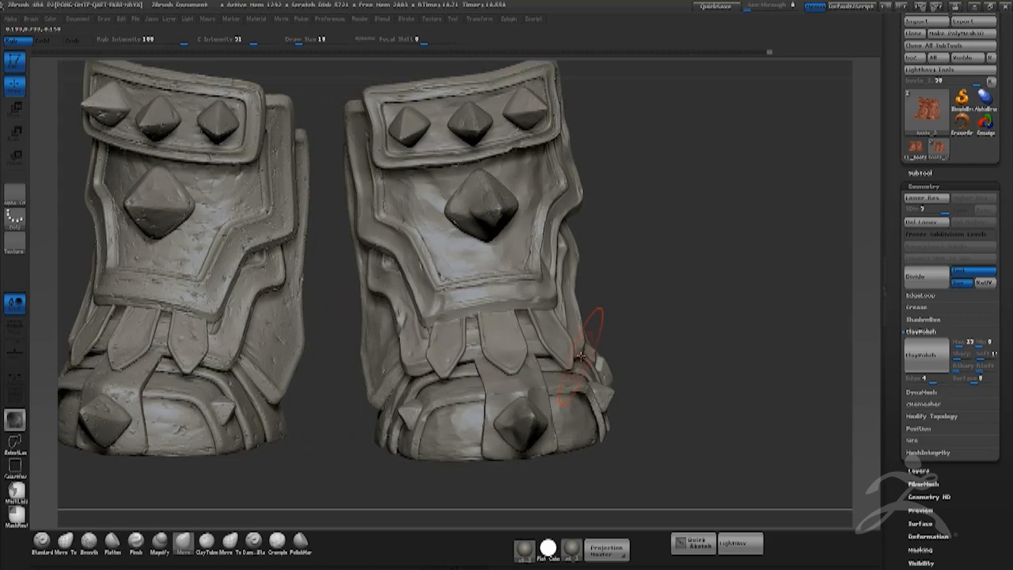
left_click_drag(680, 348, 654, 460)
left_click_drag(654, 341, 705, 404)
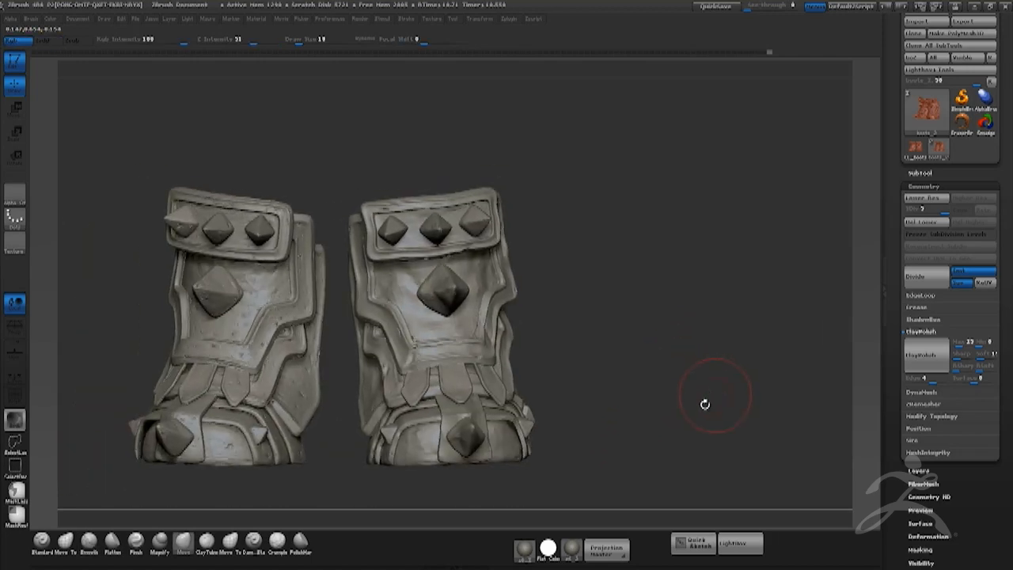
Switch to the other boots subtool, raise its subdivision level and examine the fine surface wear from several angles.
left_click(928, 171)
left_click(921, 164)
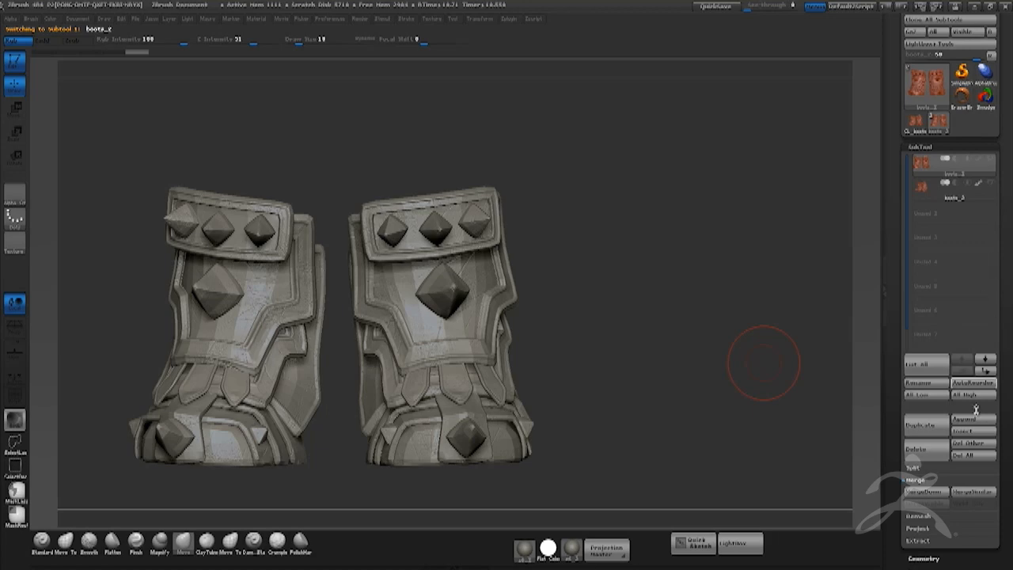
left_click(926, 558)
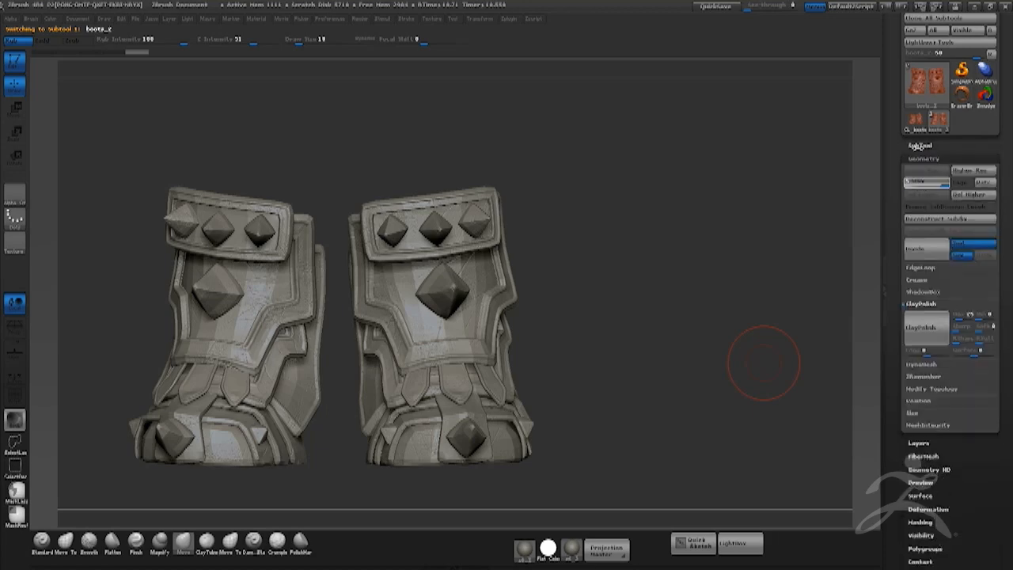
left_click_drag(712, 416, 721, 393)
left_click_drag(663, 293, 749, 380)
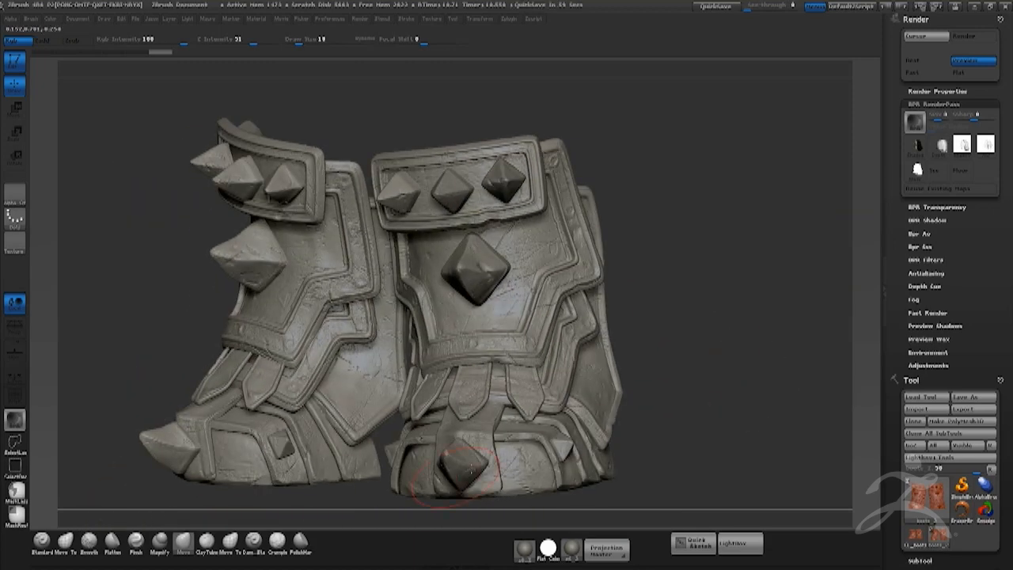
left_click_drag(733, 414, 735, 438)
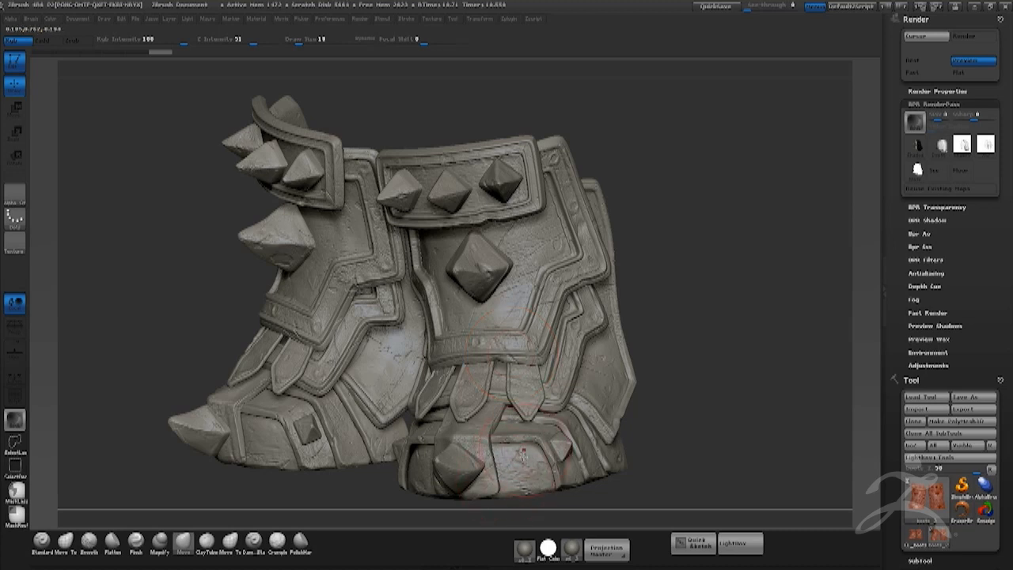
left_click_drag(696, 395, 726, 363)
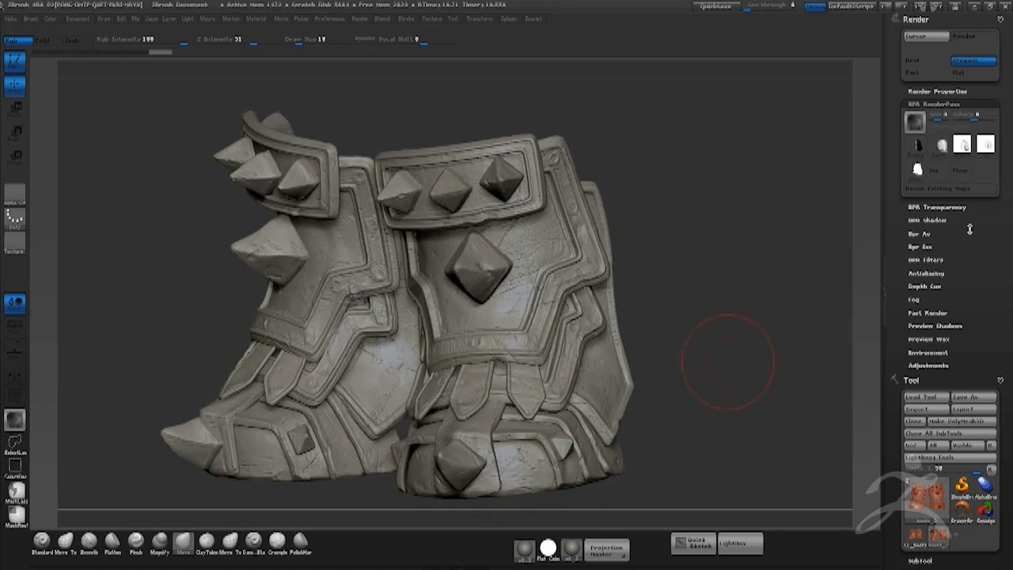
key("t")
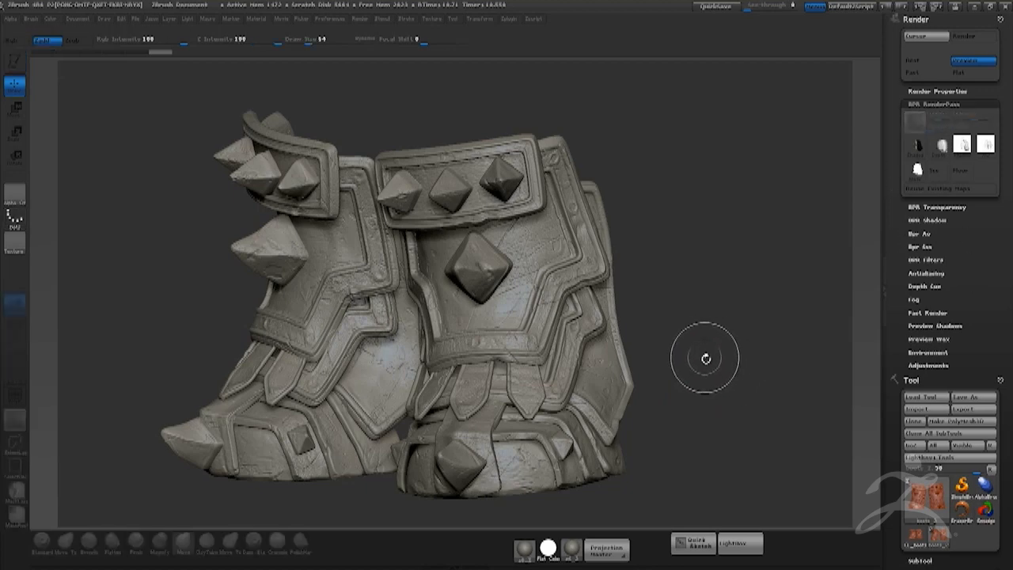
key("t")
mouse_move(728, 361)
left_mouse_down()
mouse_move(719, 343)
mouse_move(709, 366)
left_mouse_up()
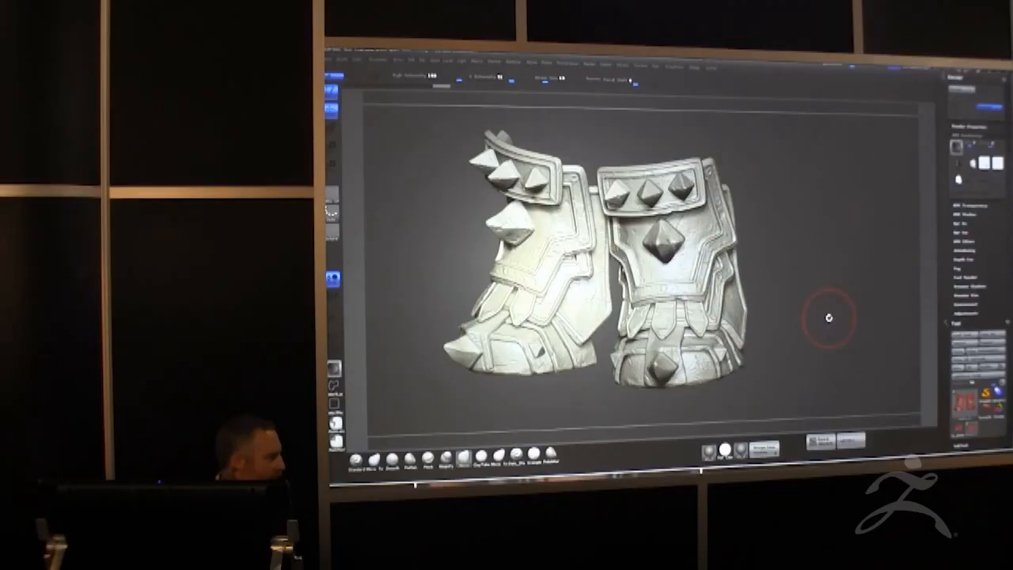
Clear the canvas, load the bearded character's body tool, draw it in Edit mode and frame it.
left_click_drag(828, 317, 832, 296)
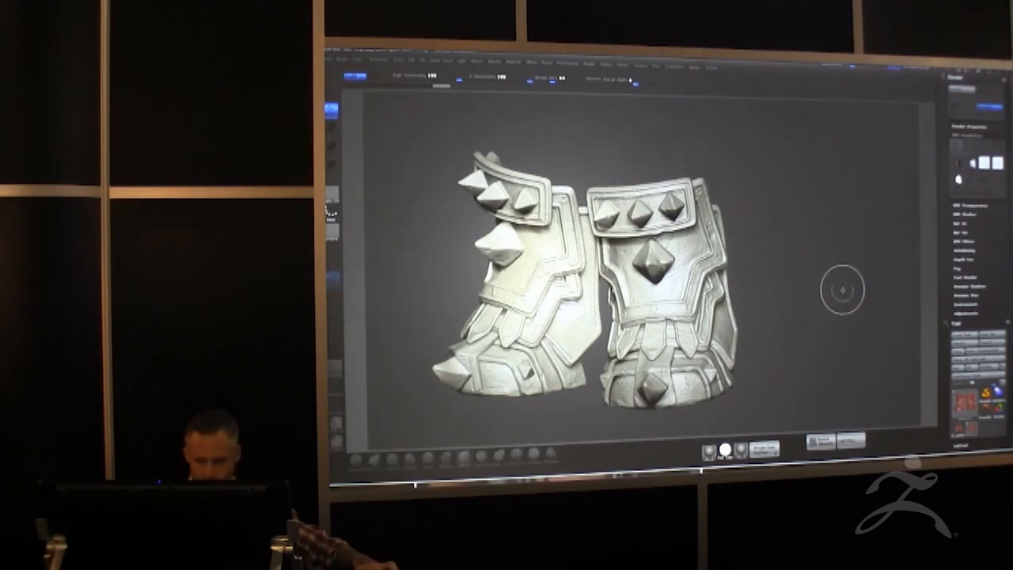
key("ctrl+n")
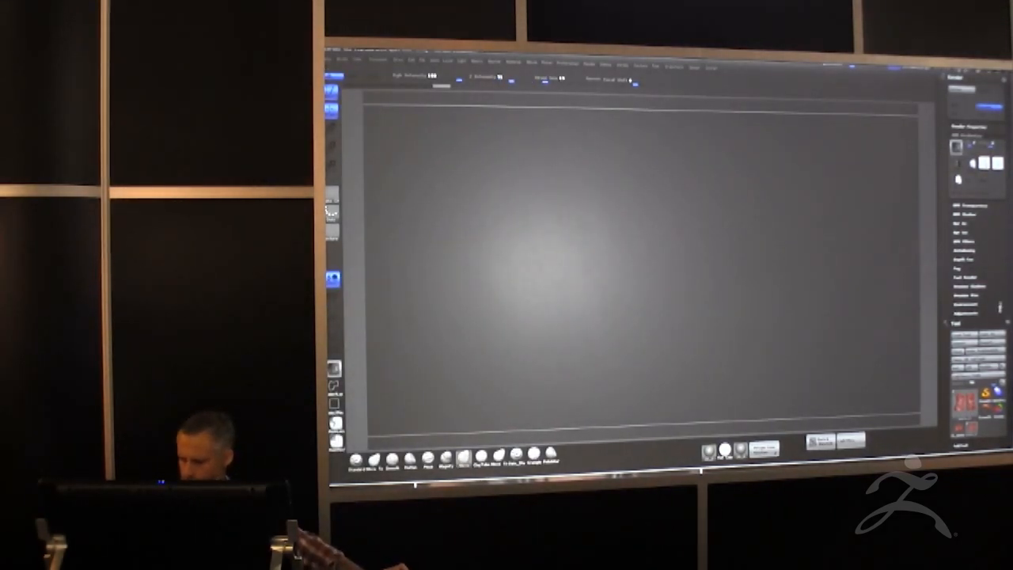
left_click_drag(1001, 305, 1000, 276)
left_click(965, 372)
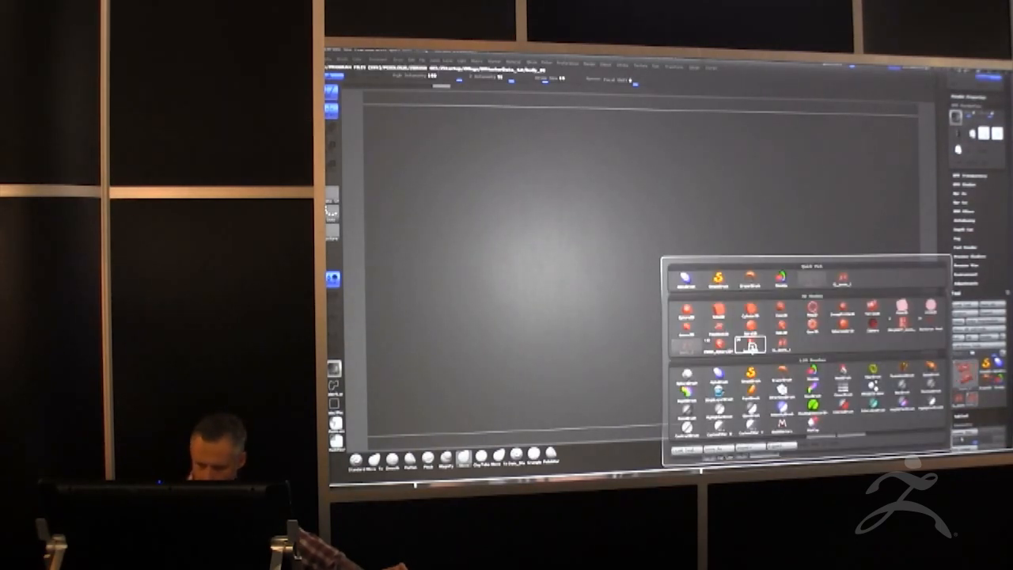
left_click(752, 346)
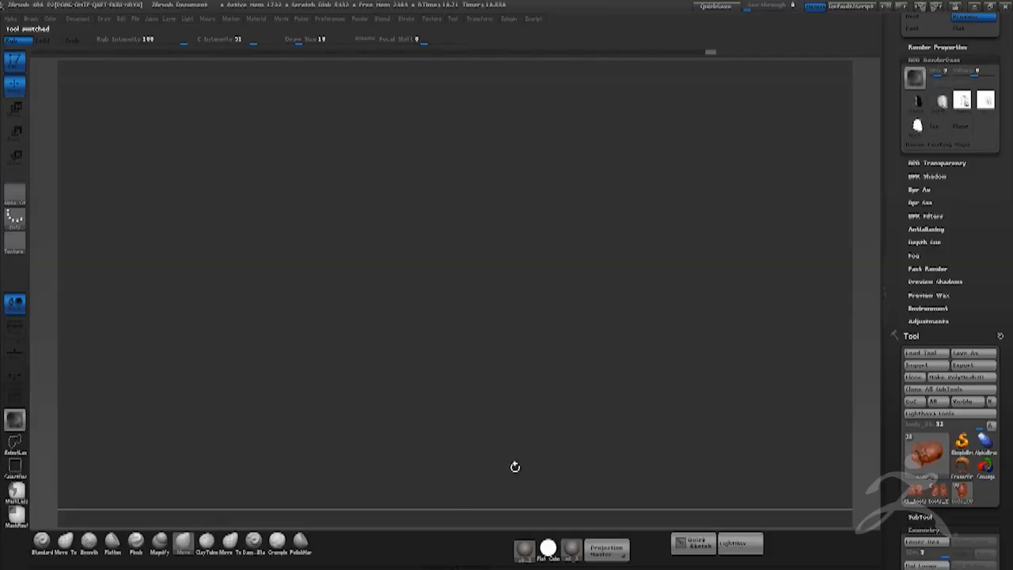
key("t")
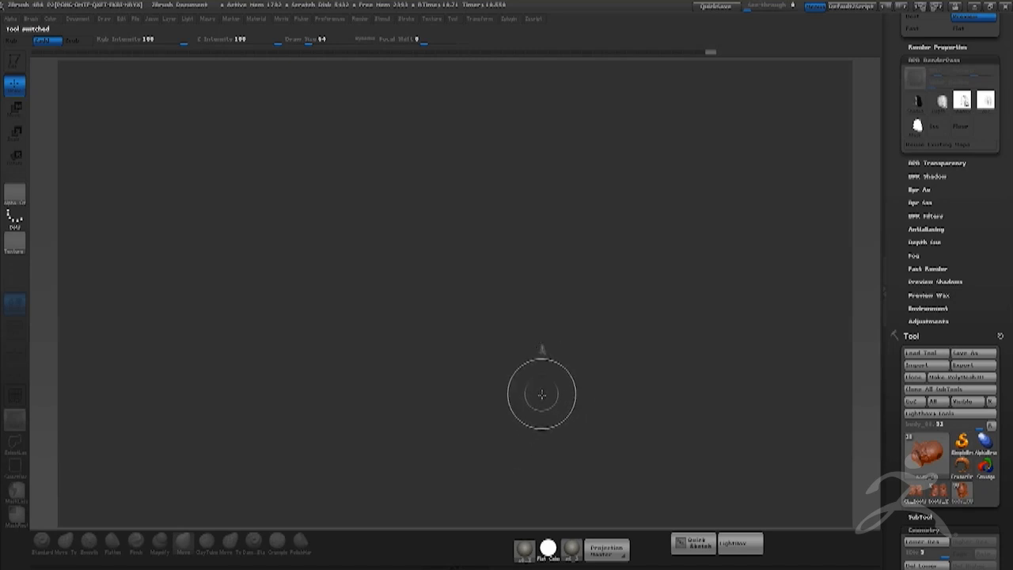
key("t")
key("f")
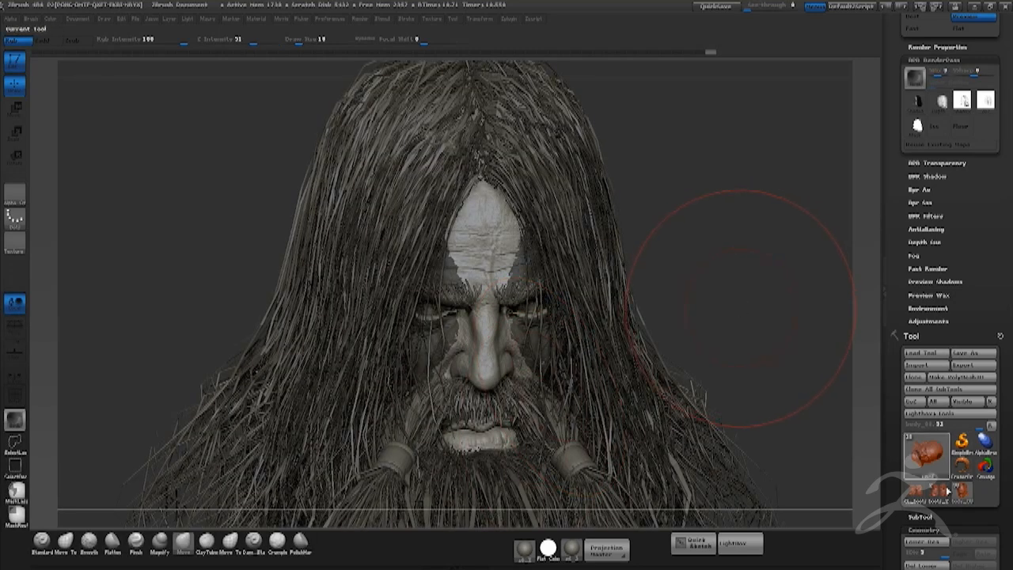
Hide every subtool except the character's head and reduce the brush draw size to 7.
left_click(927, 519)
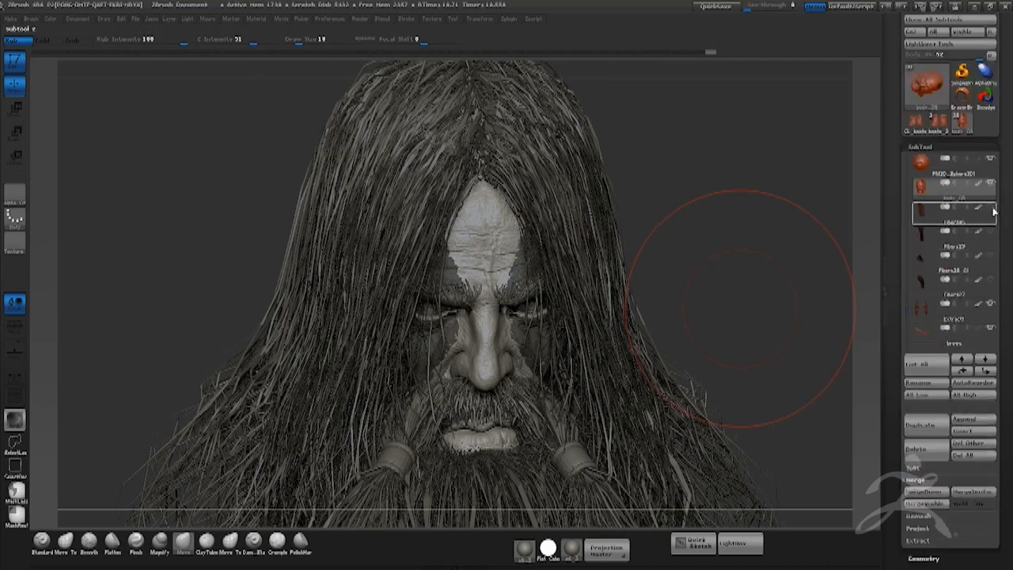
left_click(988, 184)
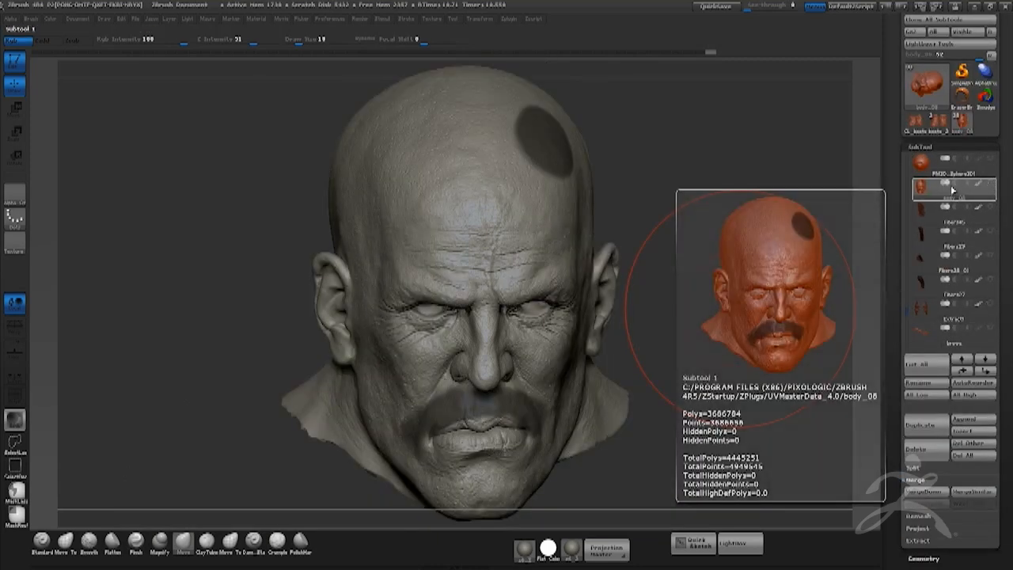
mouse_move(712, 279)
left_mouse_down()
mouse_move(751, 289)
mouse_move(751, 274)
left_mouse_up()
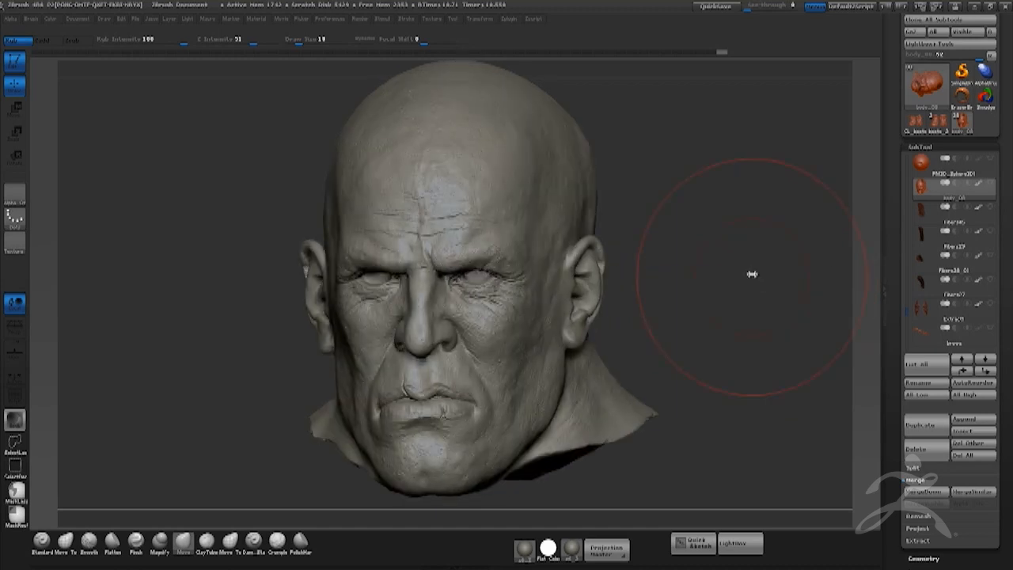
key("space")
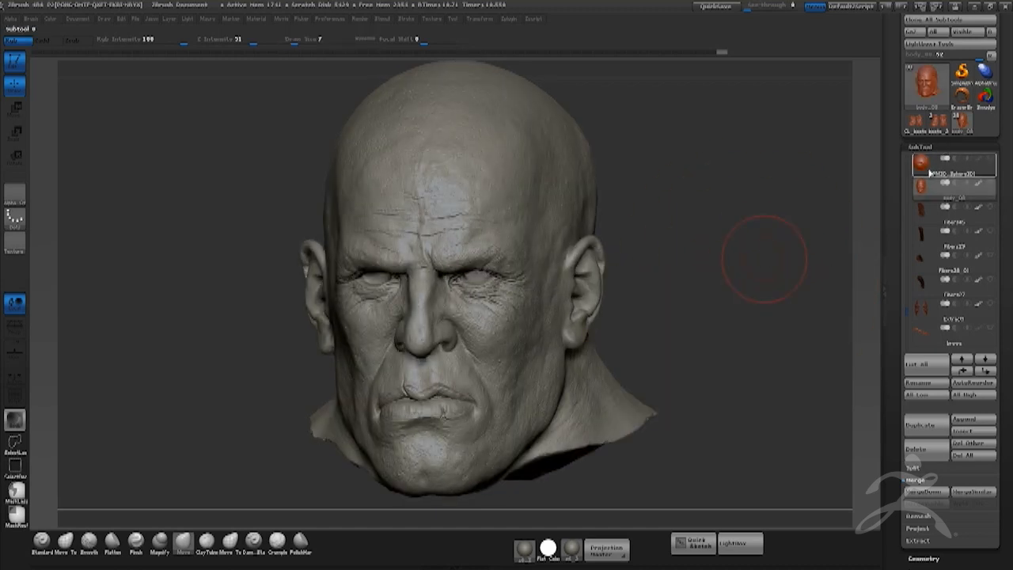
Delete all invisible subtools with the SubTool Master plugin so that only the head is kept.
left_click(508, 19)
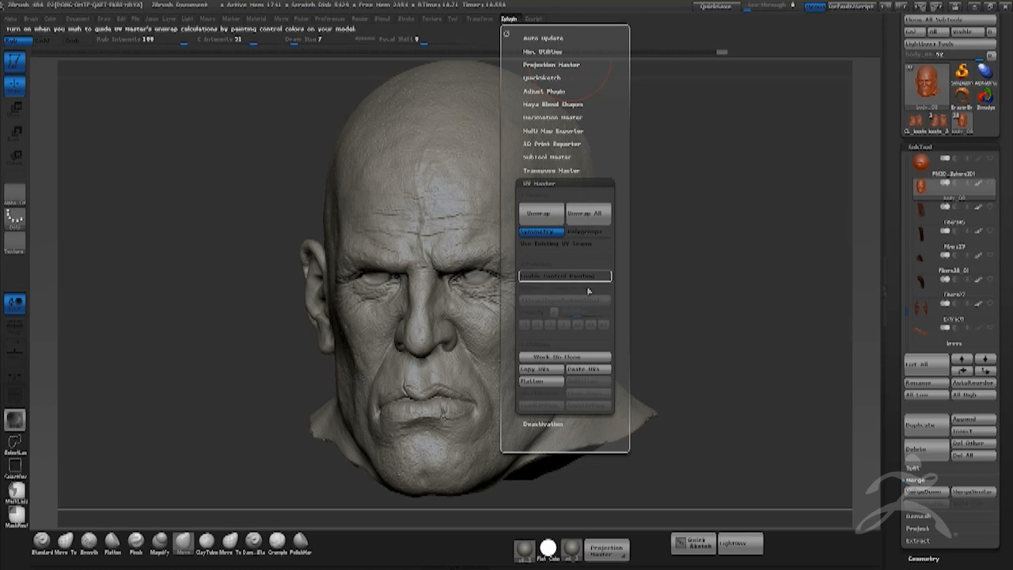
left_click(508, 19)
left_click(543, 157)
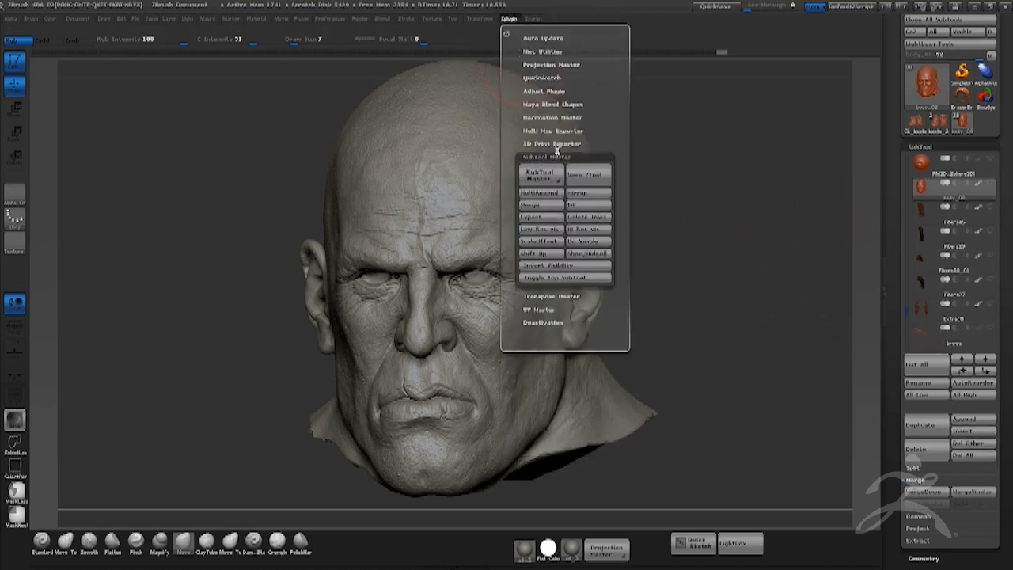
left_click(596, 225)
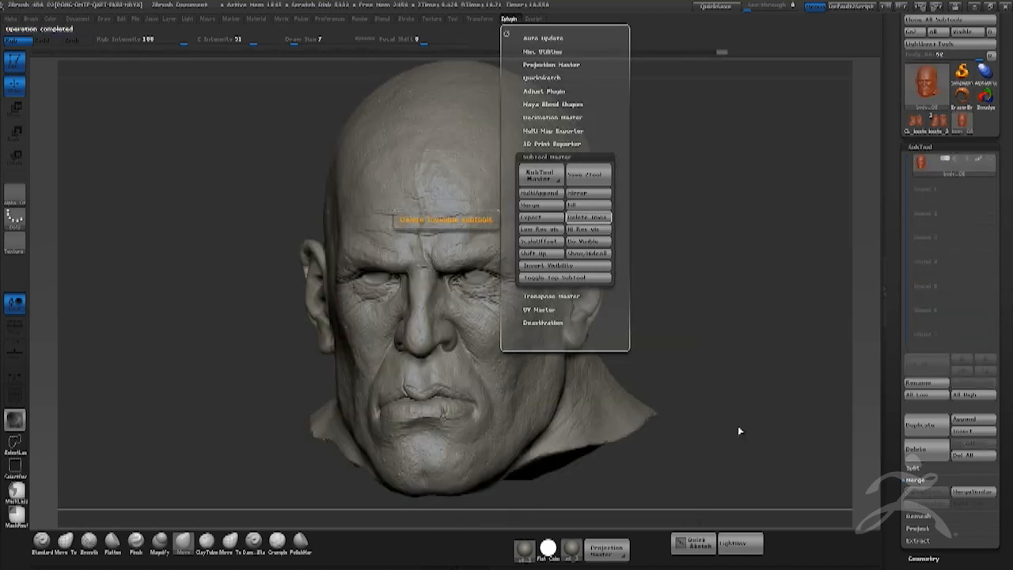
Duplicate the head subtool, make the second head in the list active and hide the first one.
left_click(922, 422)
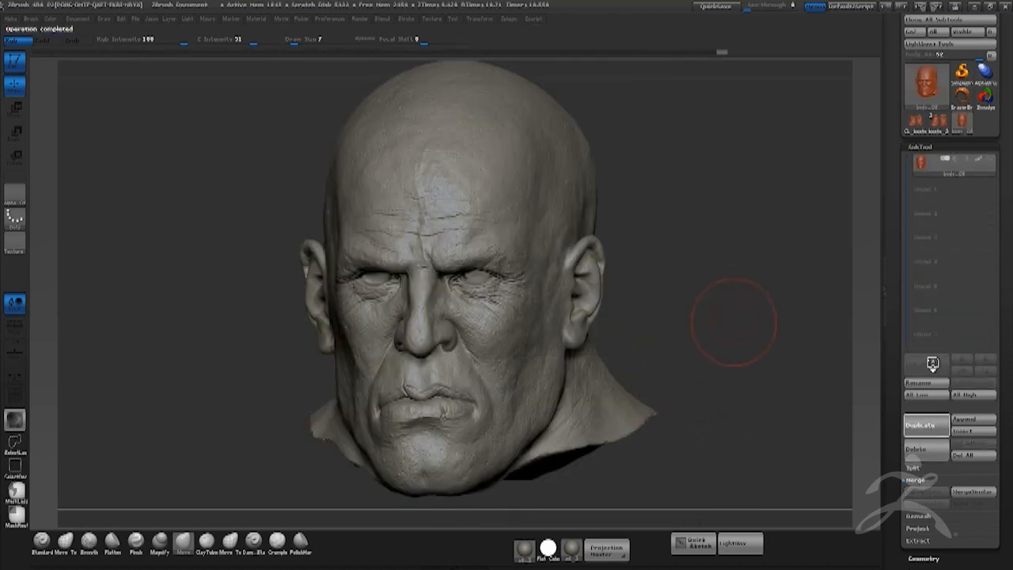
left_click(973, 194)
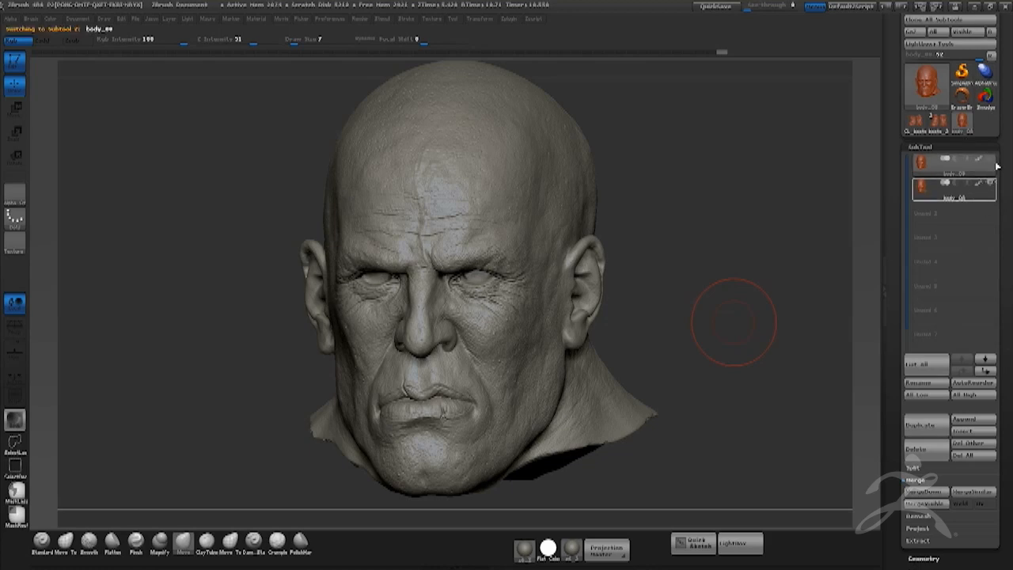
left_click(989, 160)
left_click_drag(681, 257, 500, 271)
left_click_drag(741, 311, 766, 321, "alt")
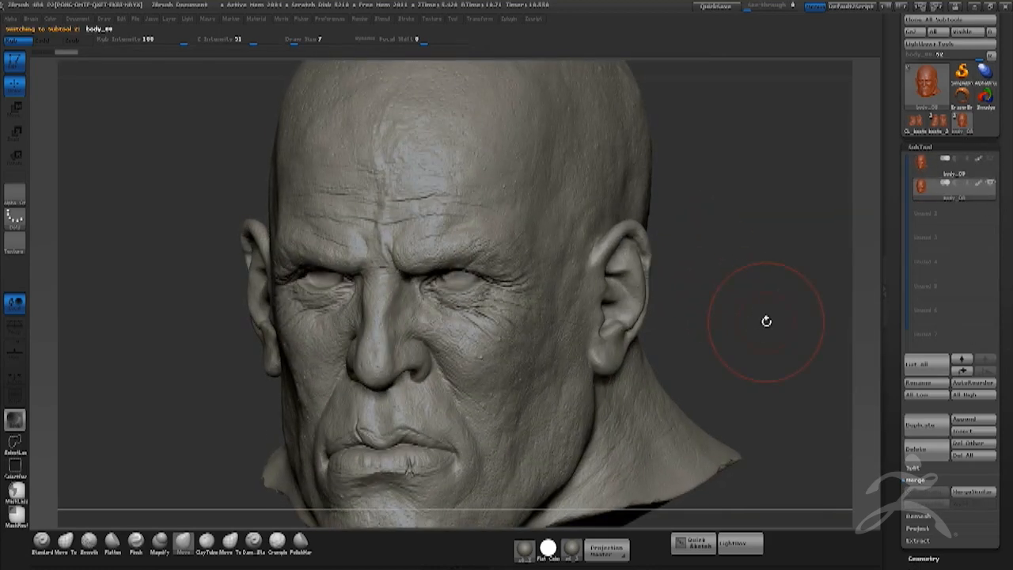
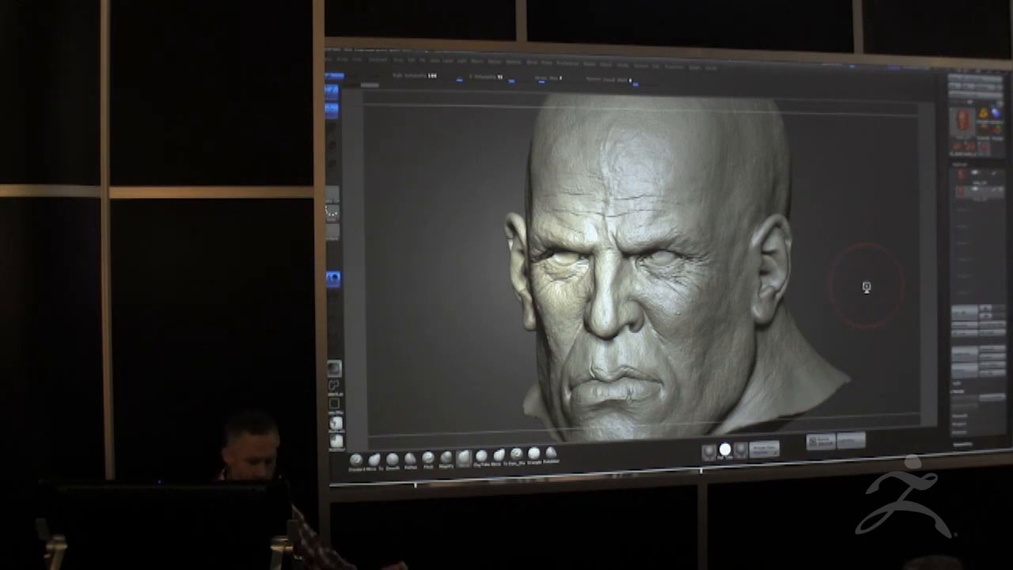
Smooth away the skin detail on the character's left brow, eye area and cheek with an enlarged Smooth brush.
key("shift+d")
key("shift+d")
left_click_drag(853, 240, 601, 238)
key("space")
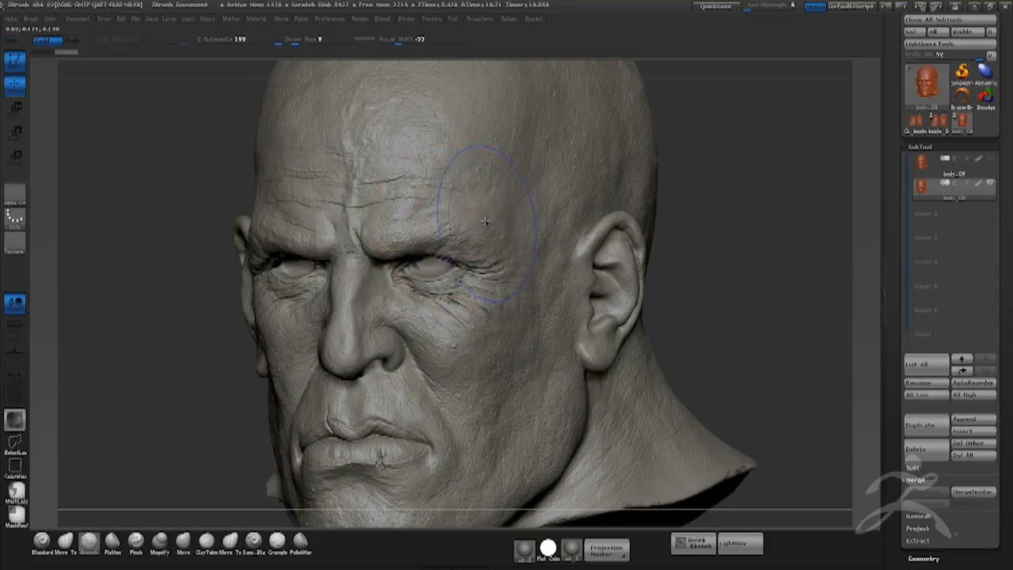
left_click_drag(485, 221, 455, 228, "shift")
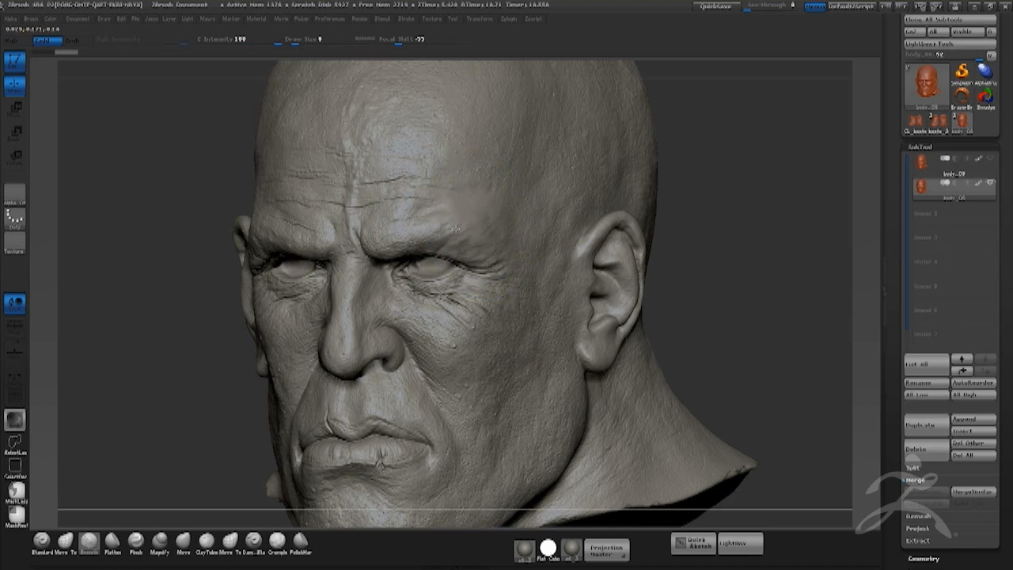
left_click_drag(456, 292, 407, 318, "shift")
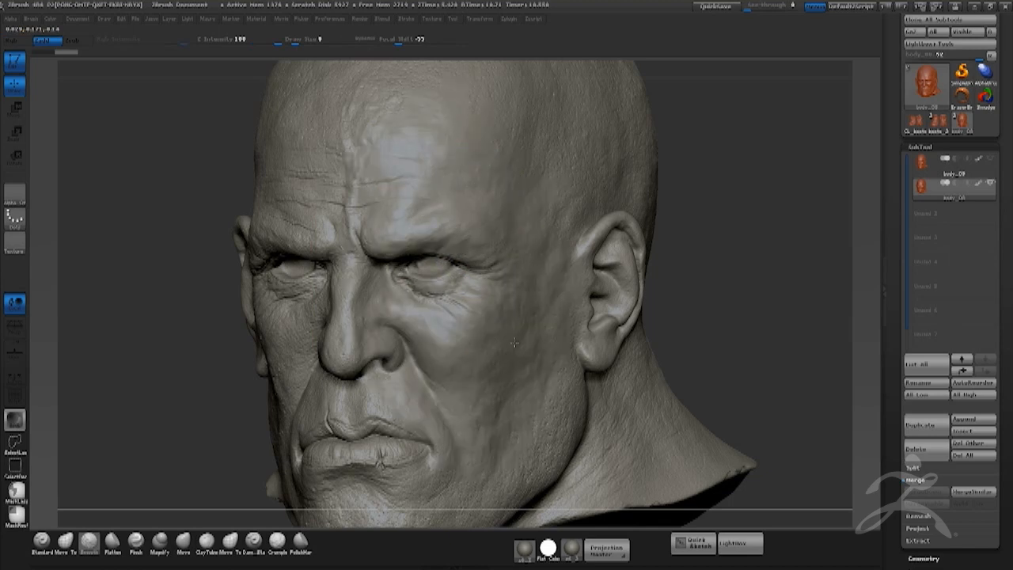
Set up the ClayTubes brush with the Color Spray stroke, a low Z intensity and a smaller draw size.
mouse_move(680, 235)
left_mouse_down()
mouse_move(743, 280)
mouse_move(714, 272)
left_mouse_up()
left_click(212, 546)
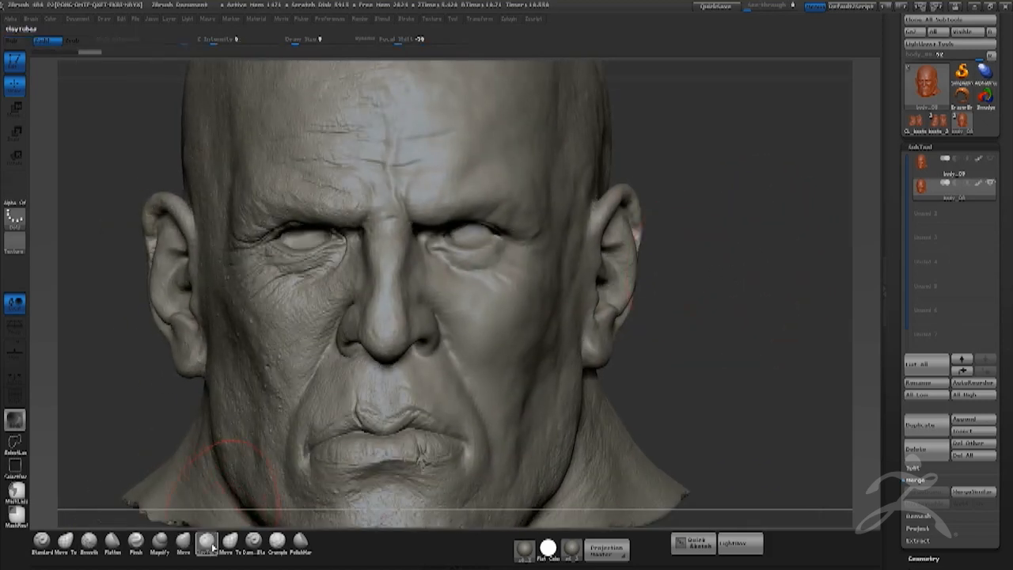
left_click(14, 216)
key("space")
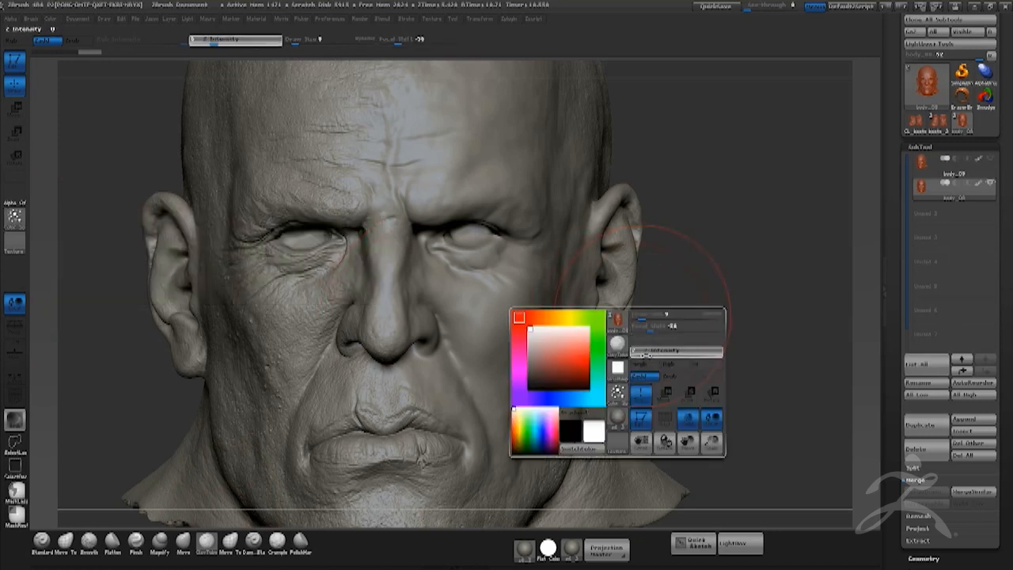
key("space")
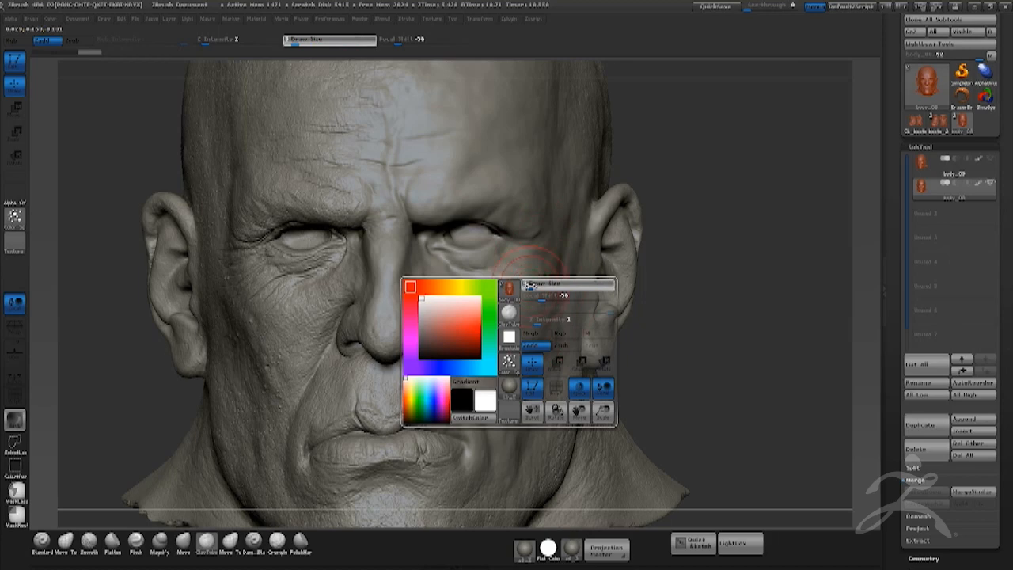
left_click_drag(529, 283, 473, 396)
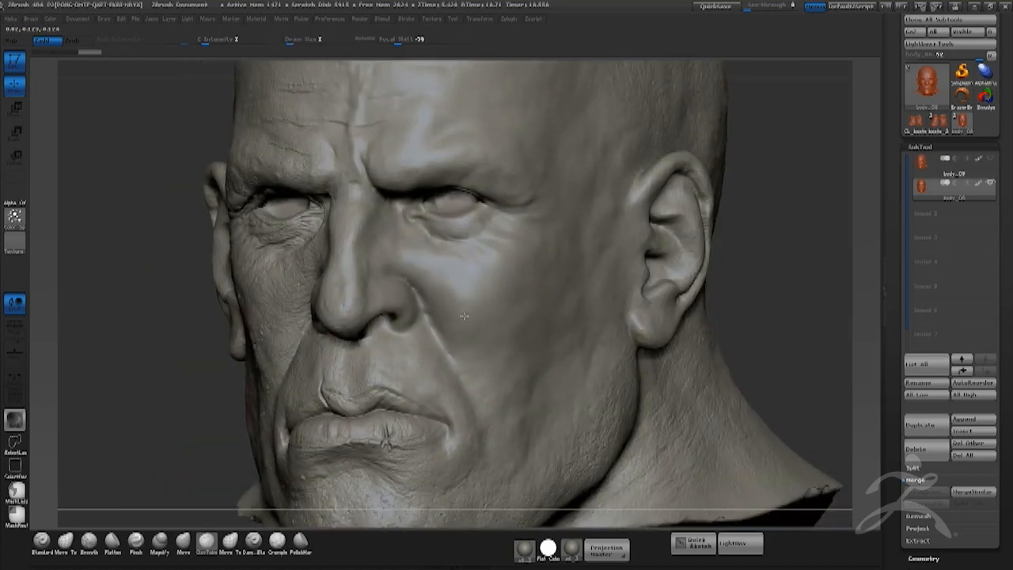
Spray subtle, irregular ClayTubes relief over the smoothed half of the face, covering the cheek, brow and forehead.
left_click_drag(588, 362, 771, 318)
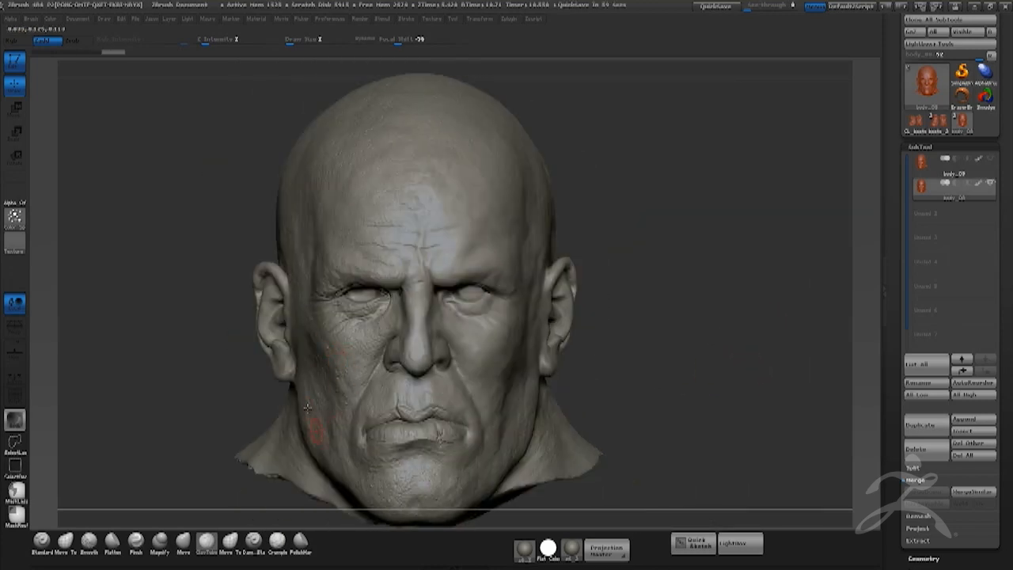
left_click_drag(307, 407, 726, 318)
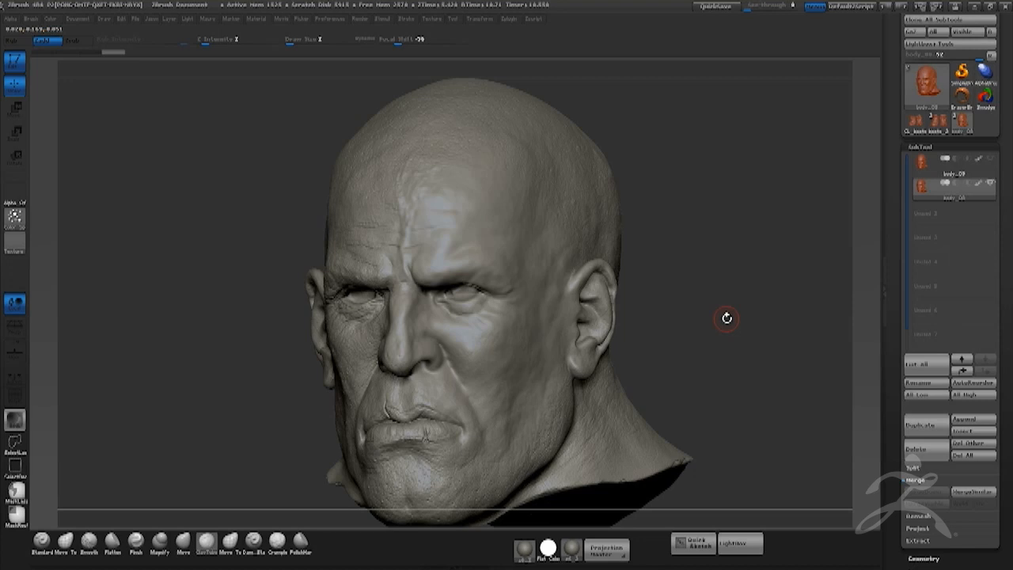
left_click_drag(701, 285, 707, 235)
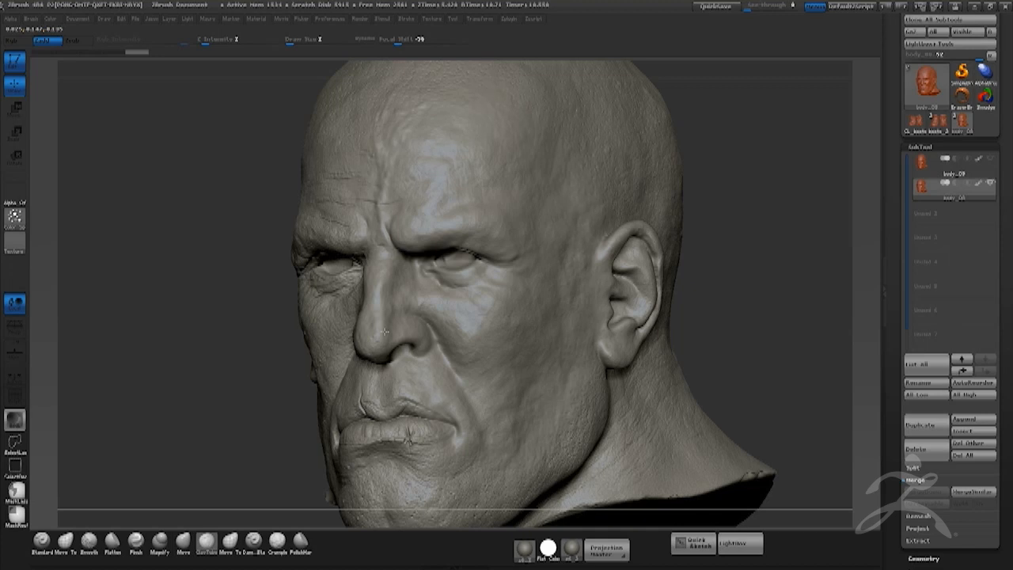
mouse_move(708, 289)
left_mouse_down()
mouse_move(755, 316)
mouse_move(748, 324)
left_mouse_up()
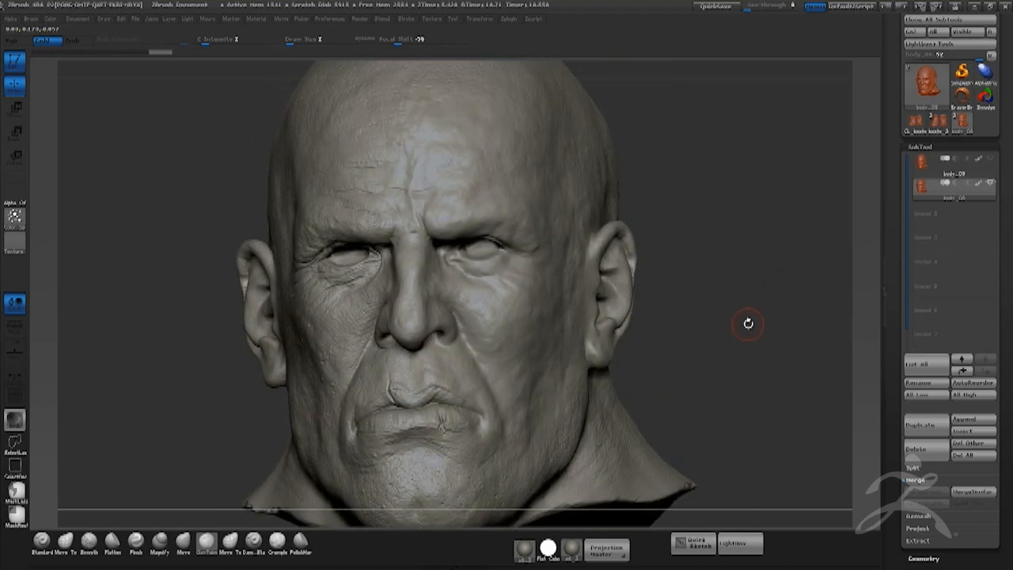
Switch to the Standard brush and assign it Alpha 46.
left_click(40, 542)
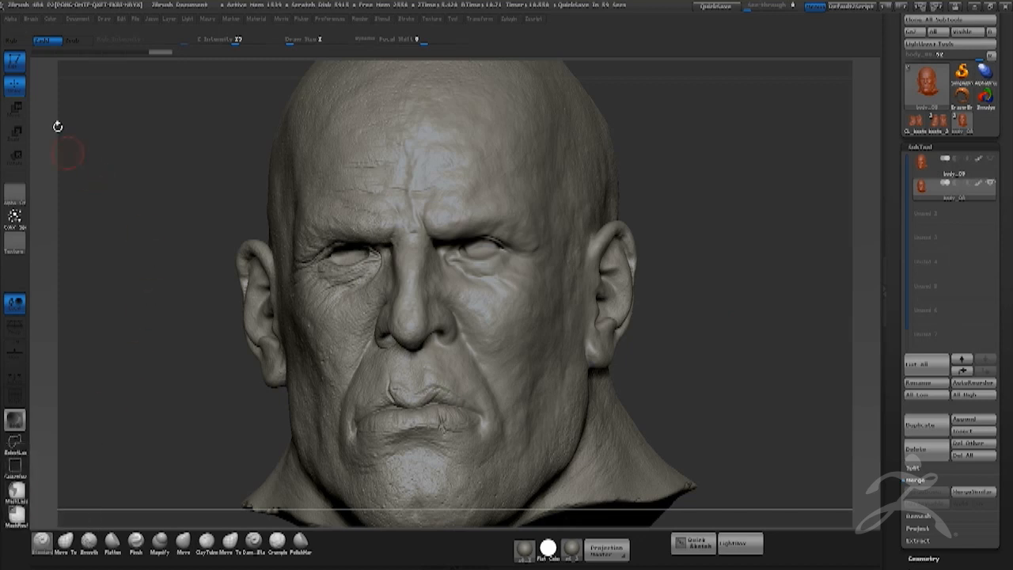
left_click(12, 19)
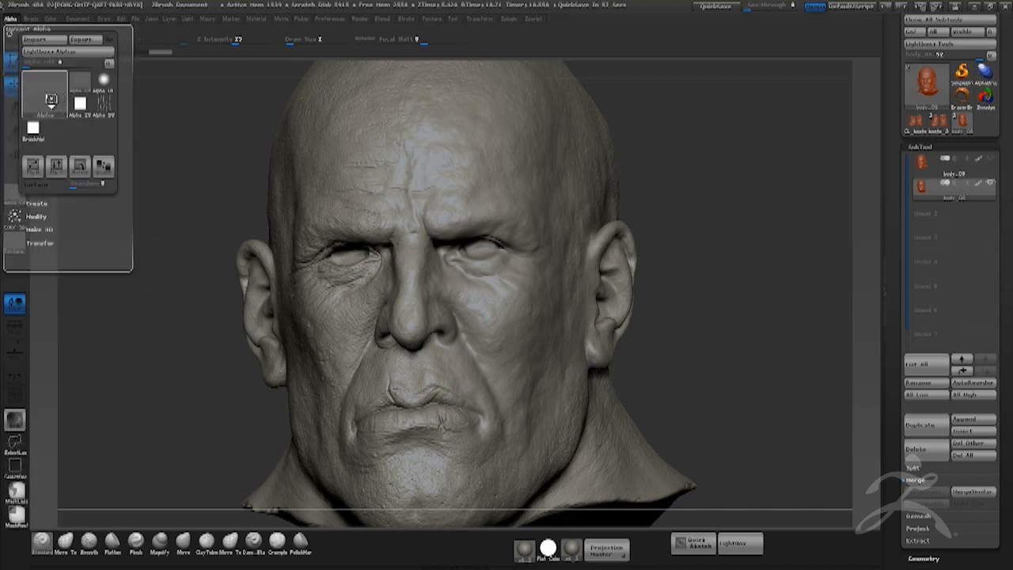
left_click(62, 103)
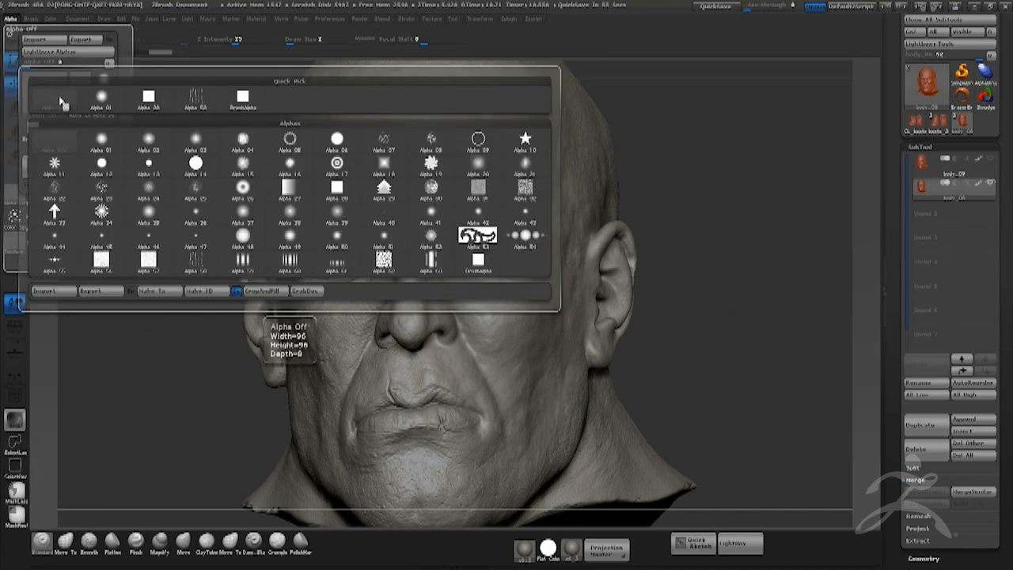
left_click(151, 241)
key("space")
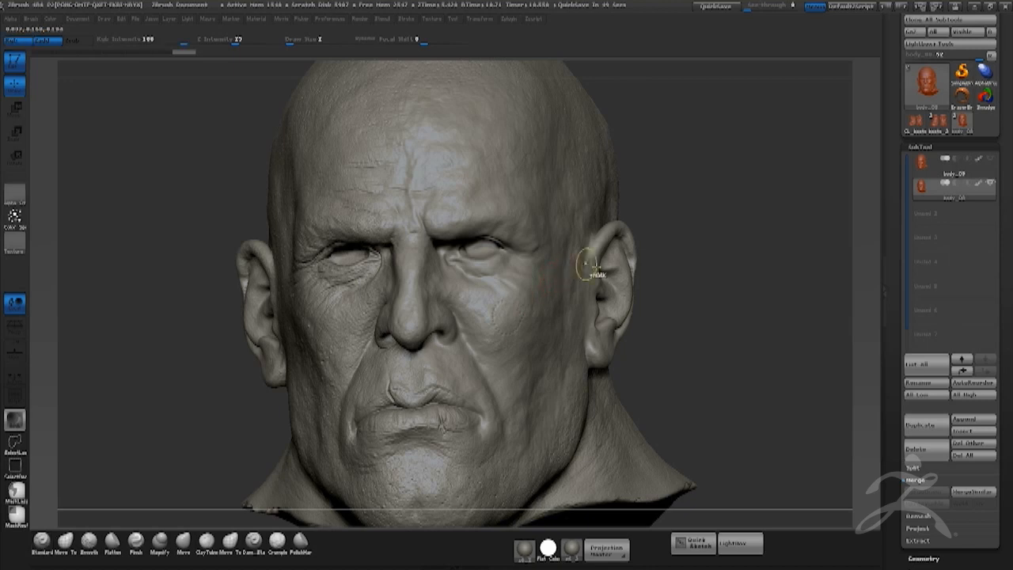
Undo the test stroke on the cheek and set the Standard brush's stroke type to Color Spray.
key("space")
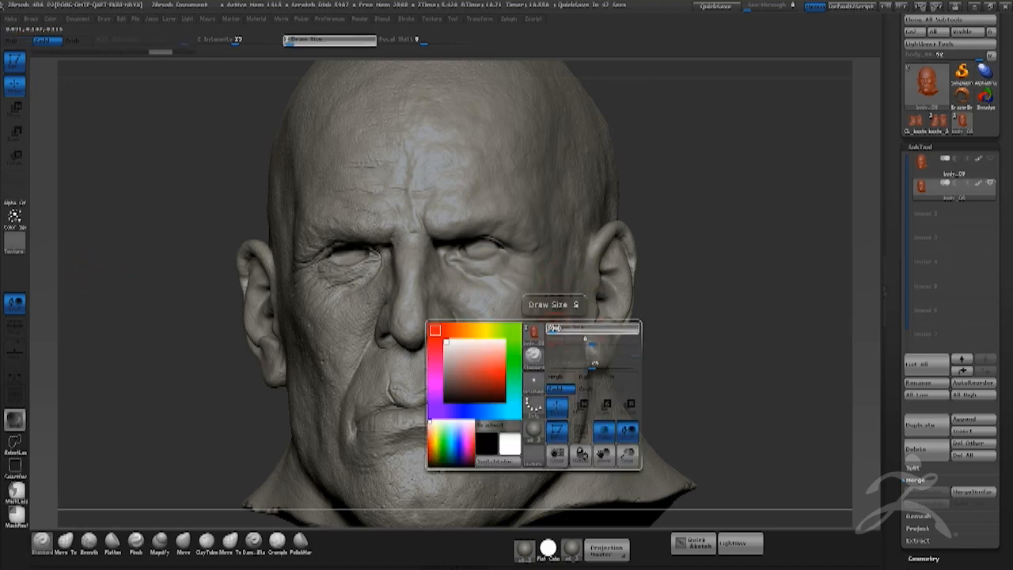
left_click_drag(499, 336, 524, 356)
key("ctrl+z")
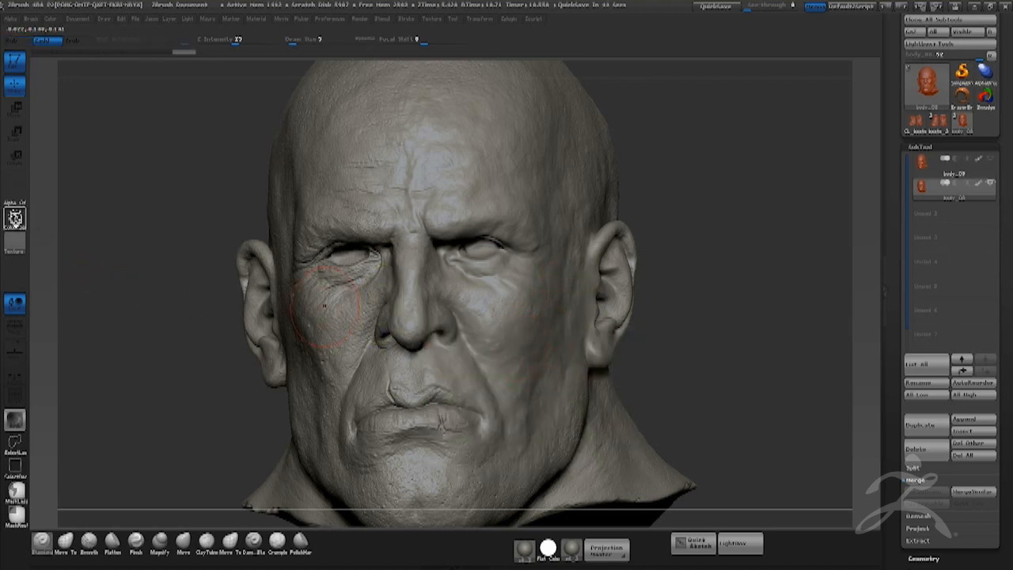
left_click(16, 218)
left_click(63, 237)
left_click(27, 218)
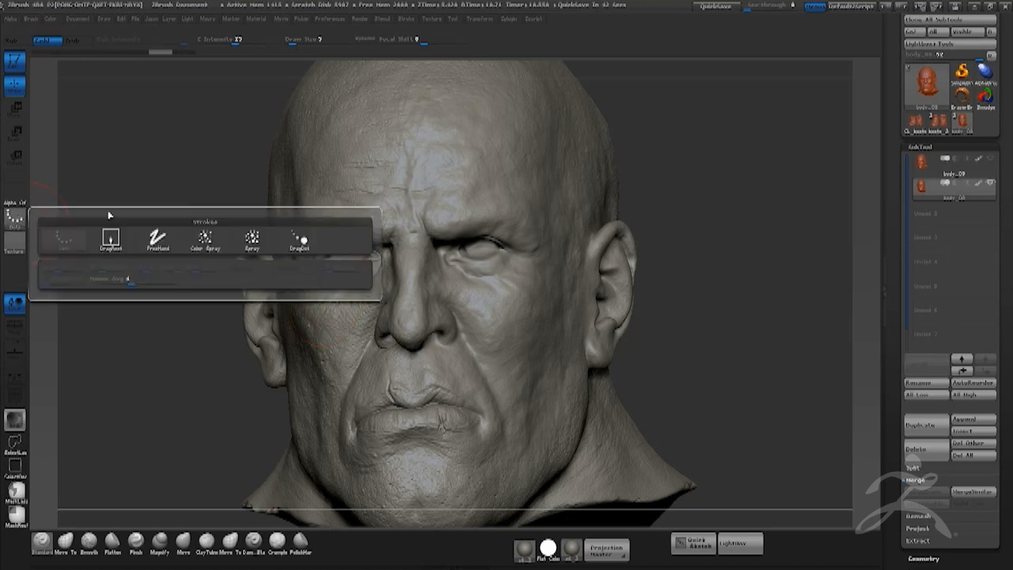
left_click(203, 237)
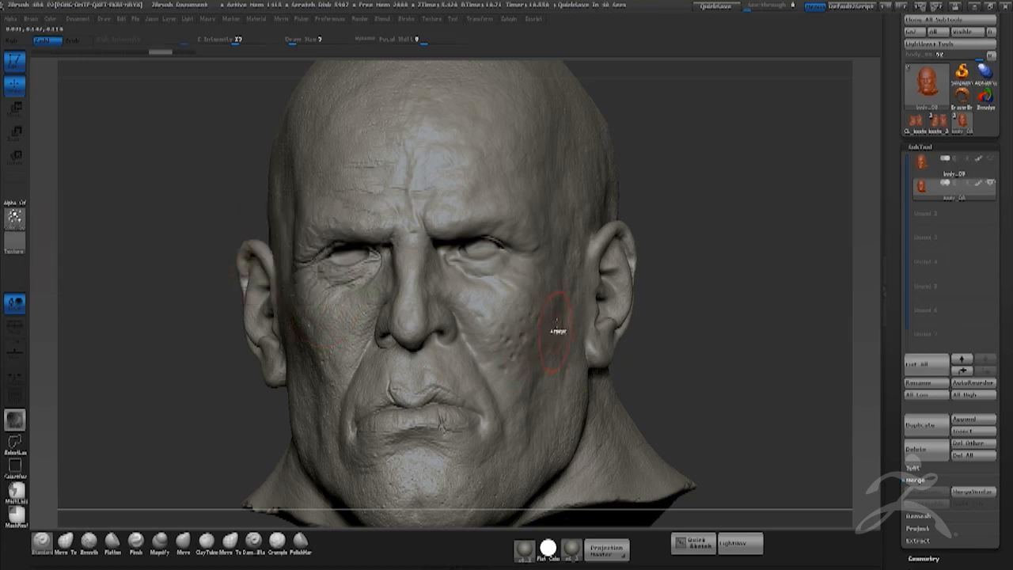
Adjust the Standard brush's draw size and spray small skin bumps over the character's left cheek.
key("space")
left_click_drag(718, 311, 708, 316)
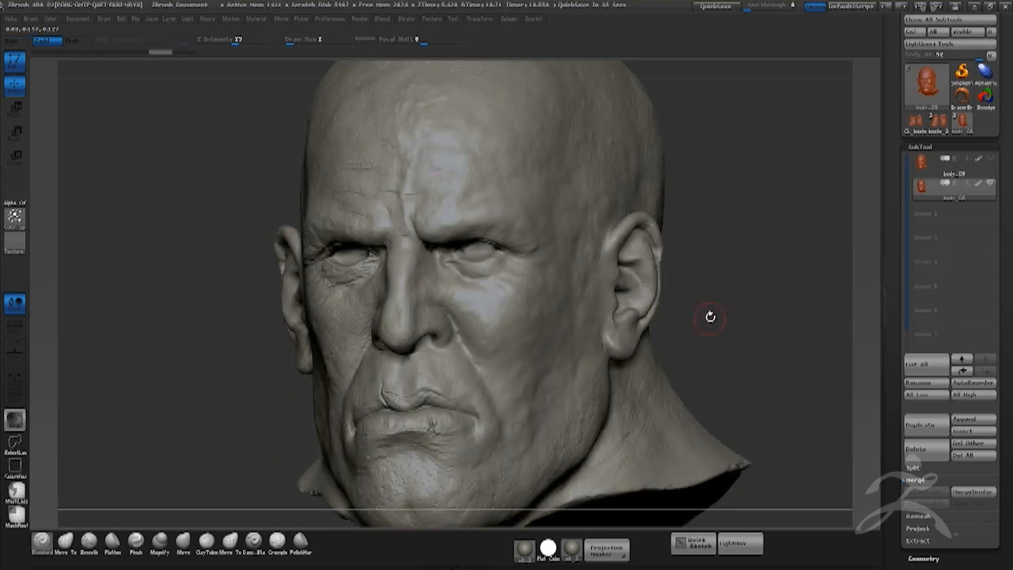
key("space")
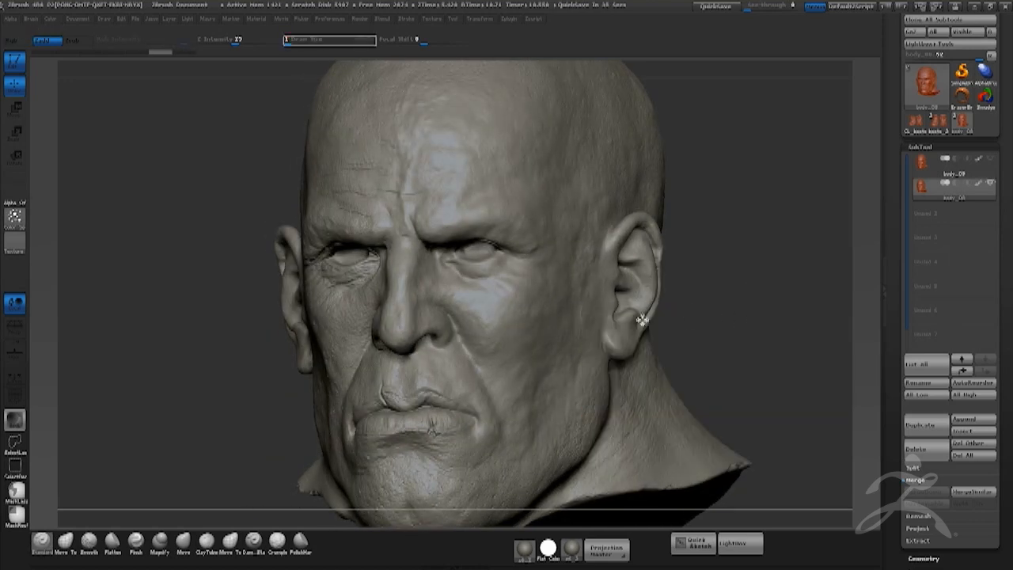
key("space")
left_click_drag(506, 311, 525, 314)
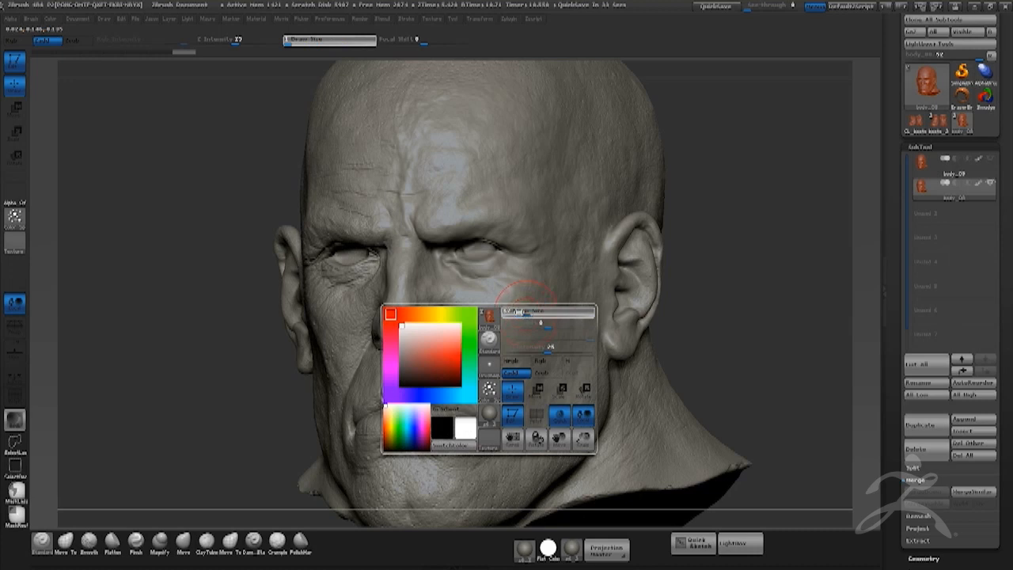
left_click_drag(510, 350, 523, 302)
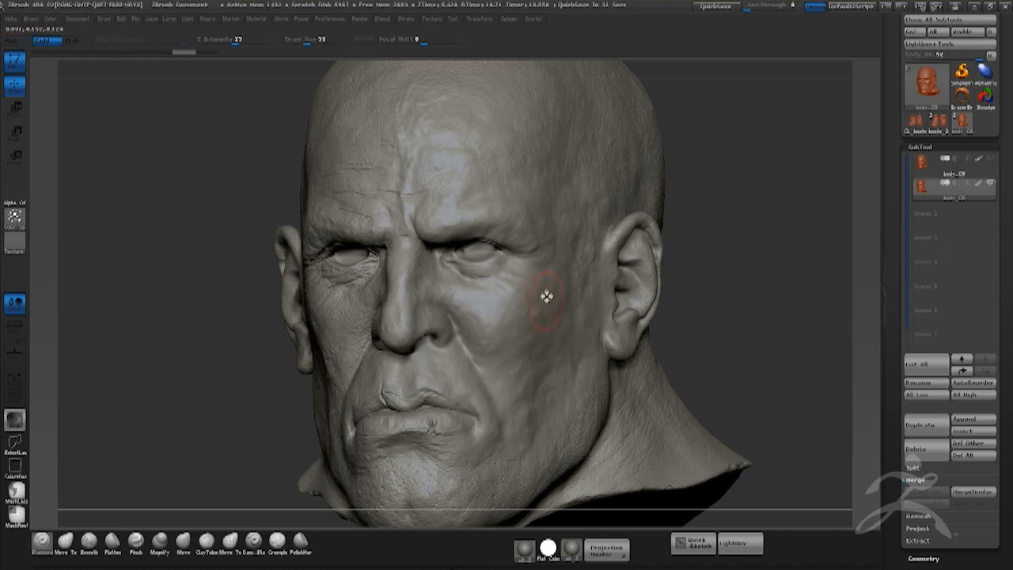
Lower the Standard brush's Z intensity and spray finer skin texture across the left cheek, temple and forehead.
key("space")
left_click(540, 299)
left_click(553, 337)
mouse_move(714, 210)
left_mouse_down()
mouse_move(723, 226)
mouse_move(514, 224)
left_mouse_up()
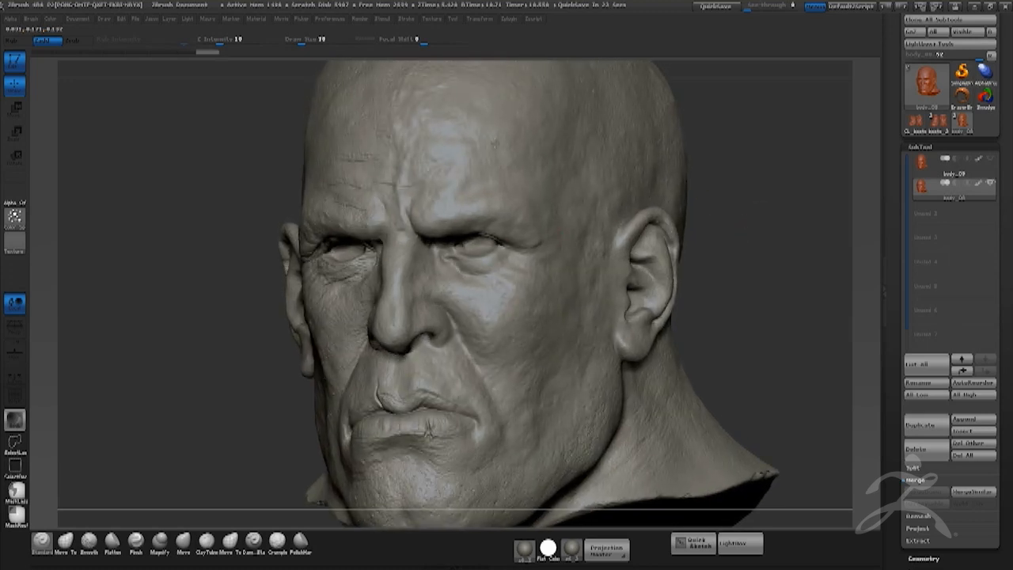
left_click_drag(786, 192, 568, 274)
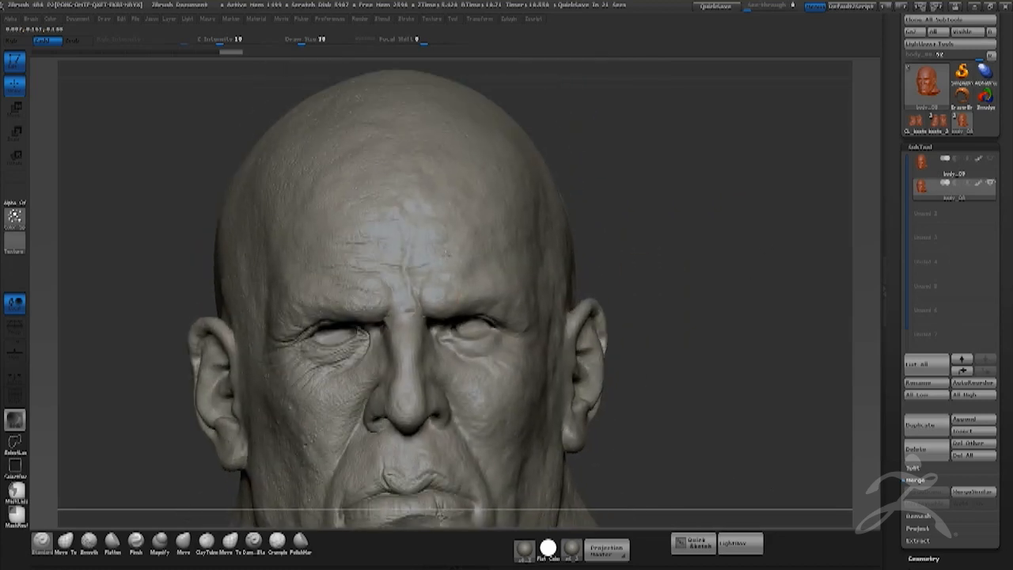
Switch the Standard brush's stroke type to Dots and save the project.
mouse_move(647, 348)
left_mouse_down("alt")
mouse_move(728, 373)
mouse_move(795, 344)
mouse_move(770, 334)
left_mouse_up("alt")
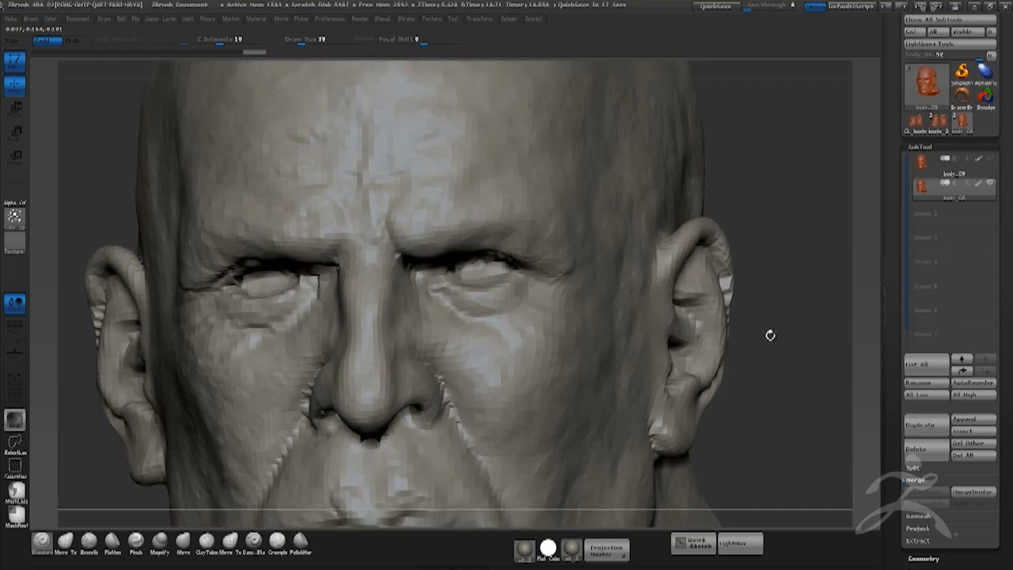
left_click(14, 215)
left_click(71, 237)
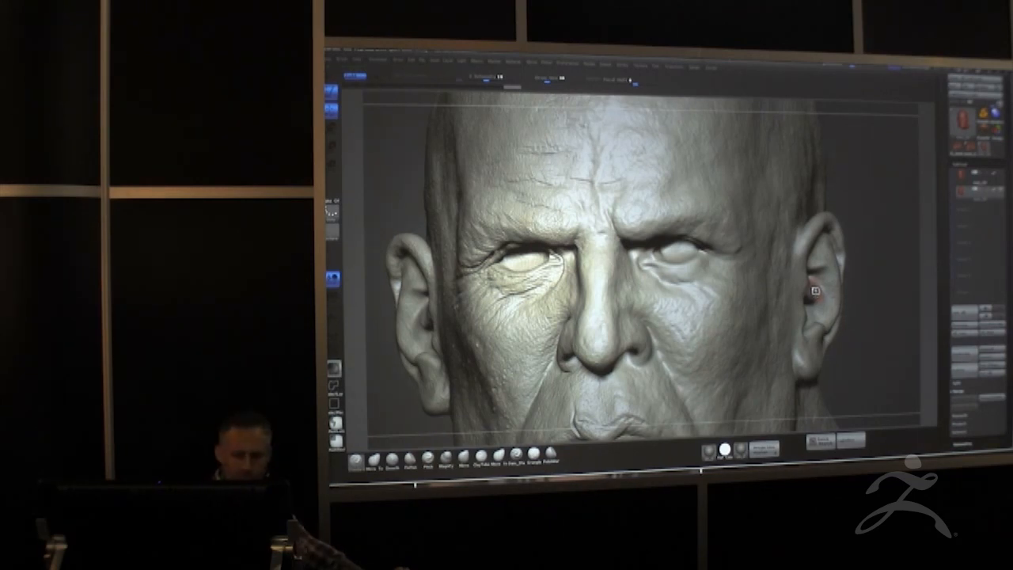
key("ctrl+s")
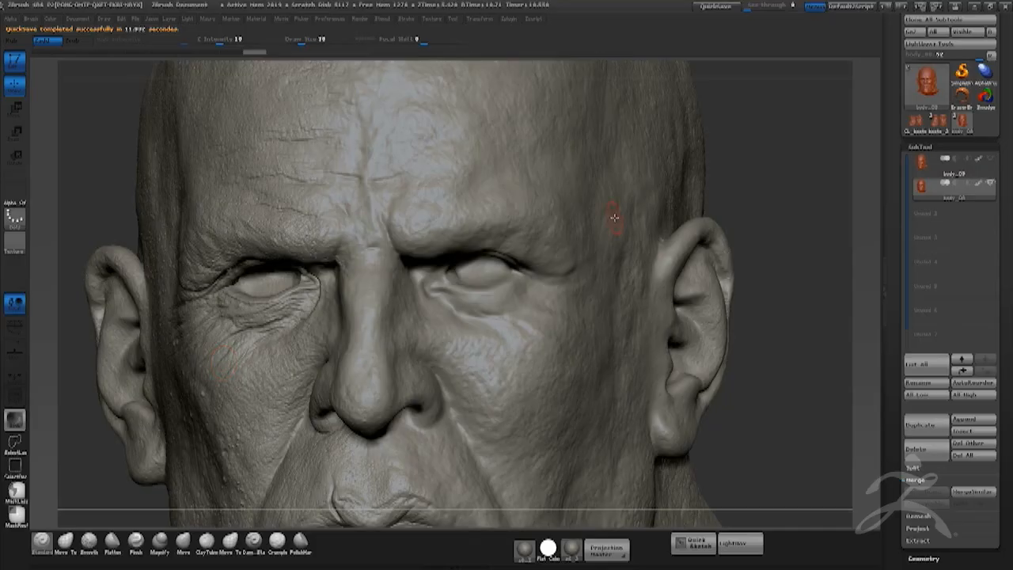
Add freehand skin relief to the left temple, brow and cheek with the Standard brush, adjusting its draw size.
key("space")
left_click(608, 217)
left_click_drag(764, 183, 778, 217, "alt")
key("space")
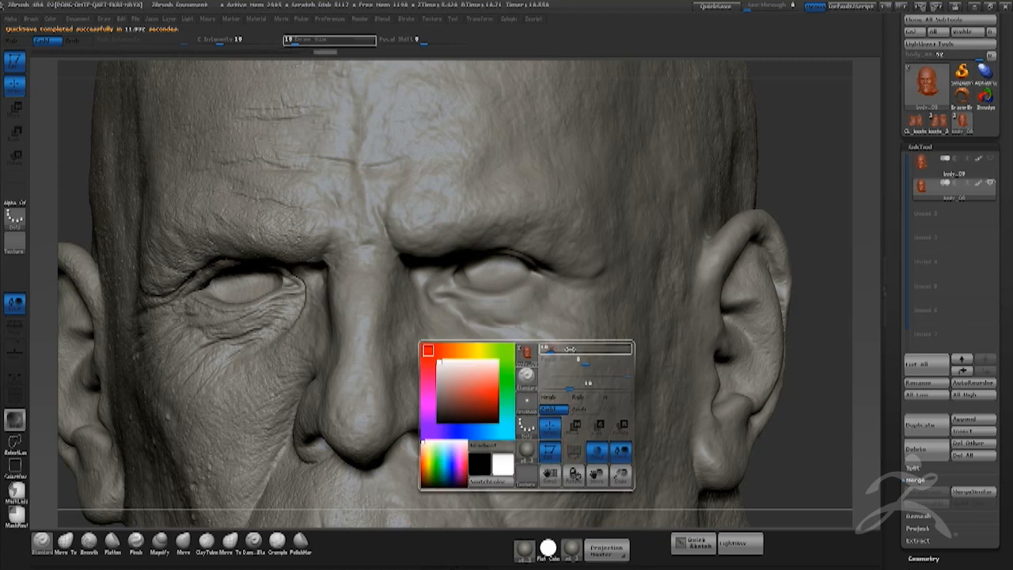
key("s")
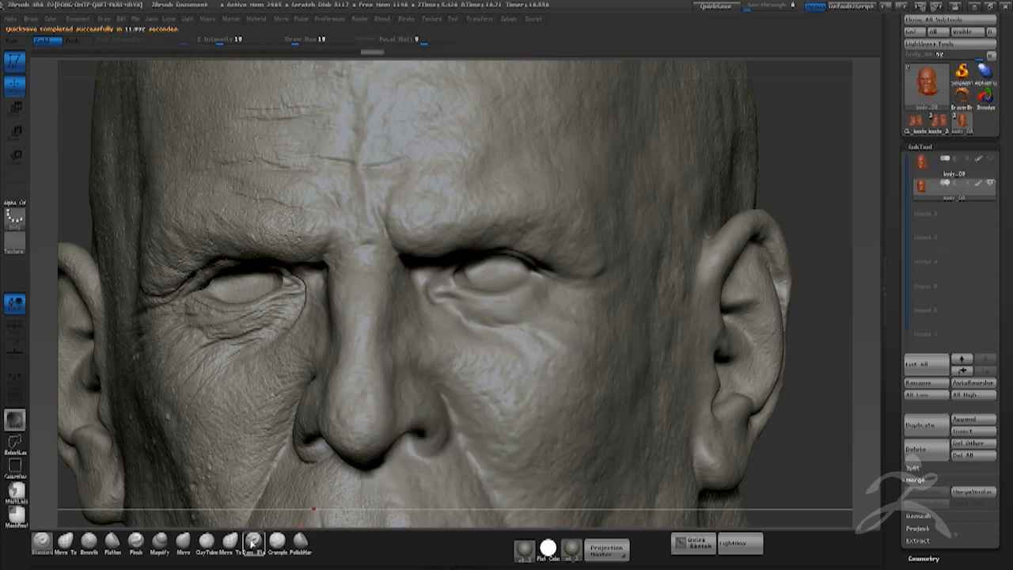
Try a Dam_Standard crease across the left cheek, undo it and reduce the brush's Z intensity.
key("space")
left_click_drag(469, 321, 559, 365)
key("space")
key("ctrl+z")
key("space")
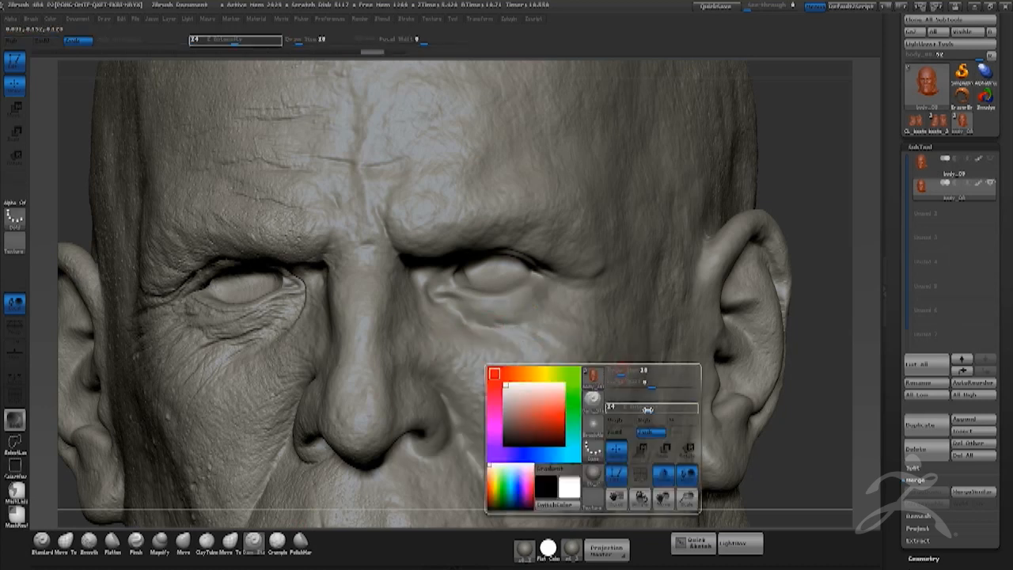
Carve fine criss-crossing wrinkles below the character's left eye and across the cheek with the Dam_Standard brush.
left_click_drag(543, 344, 608, 391)
left_click_drag(559, 337, 598, 352)
mouse_move(548, 305)
left_mouse_down()
mouse_move(595, 315)
mouse_move(650, 359)
left_mouse_up()
left_click_drag(492, 345, 559, 411)
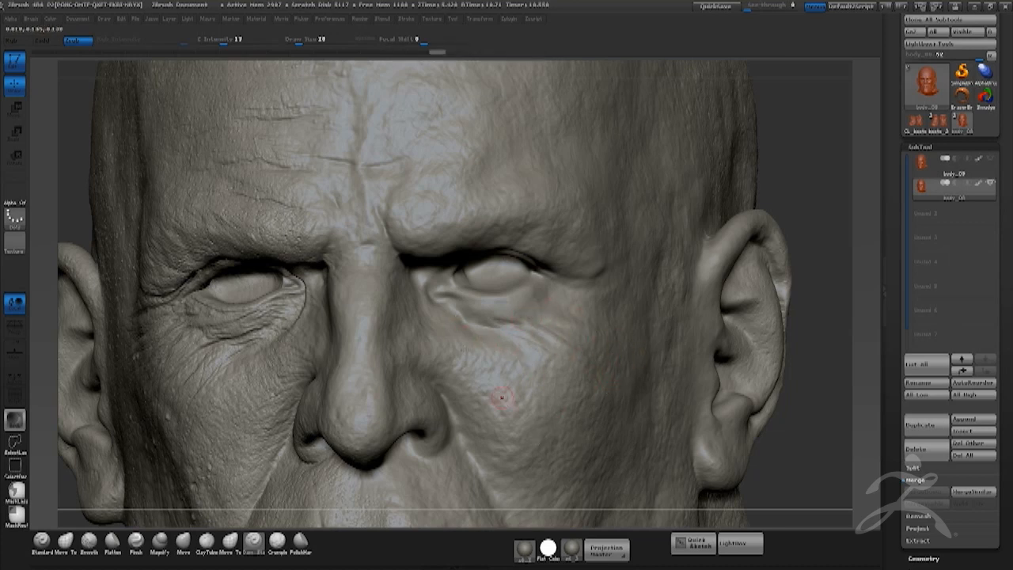
mouse_move(441, 337)
left_mouse_down()
mouse_move(461, 311)
mouse_move(554, 363)
left_mouse_up()
left_click_drag(638, 331, 647, 370)
mouse_move(527, 371)
left_mouse_down()
mouse_move(538, 394)
mouse_move(546, 386)
left_mouse_up()
mouse_move(809, 445)
left_mouse_down("alt")
mouse_move(769, 389)
mouse_move(739, 377)
left_mouse_up("alt")
left_click_drag(708, 325, 848, 169)
mouse_move(560, 297)
left_mouse_down()
mouse_move(501, 316)
mouse_move(553, 327)
left_mouse_up()
mouse_move(773, 390)
left_mouse_down("alt")
mouse_move(794, 392)
mouse_move(777, 398)
left_mouse_up("alt")
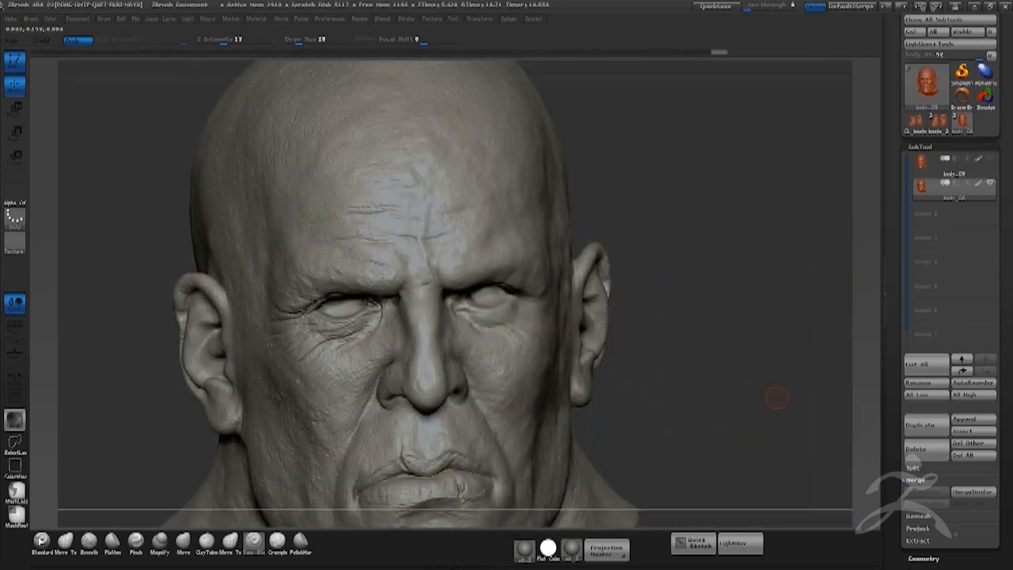
Switch back to the Standard brush and load the vein-like Alpha 58 onto it.
left_click(44, 544)
left_click(43, 544)
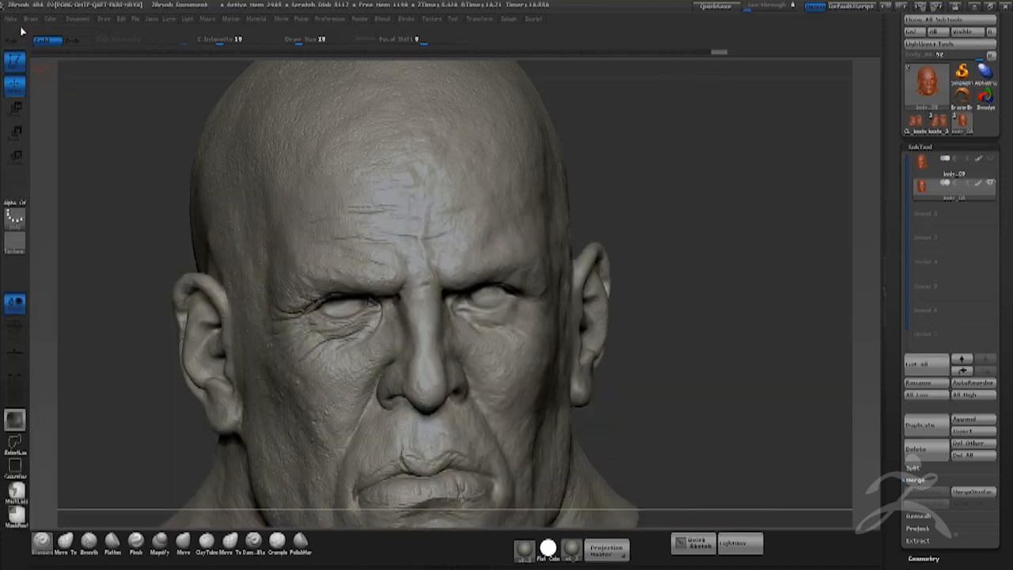
left_click(11, 19)
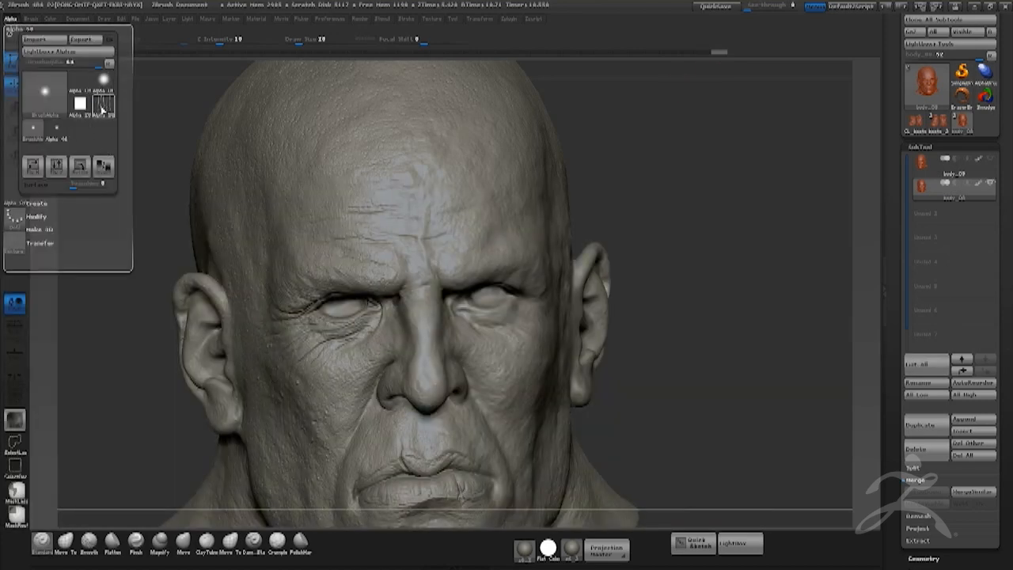
mouse_move(103, 104)
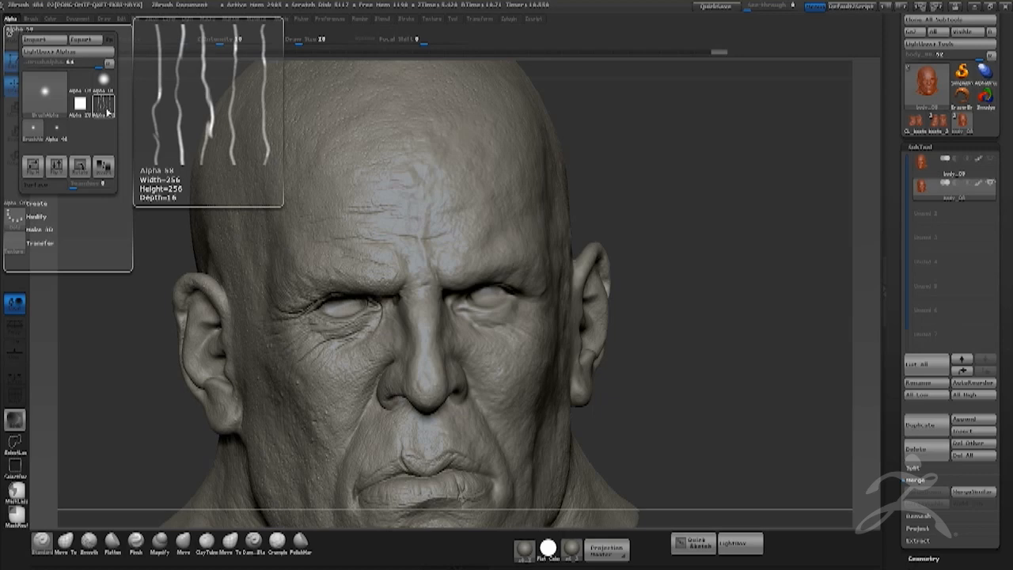
left_click(108, 109)
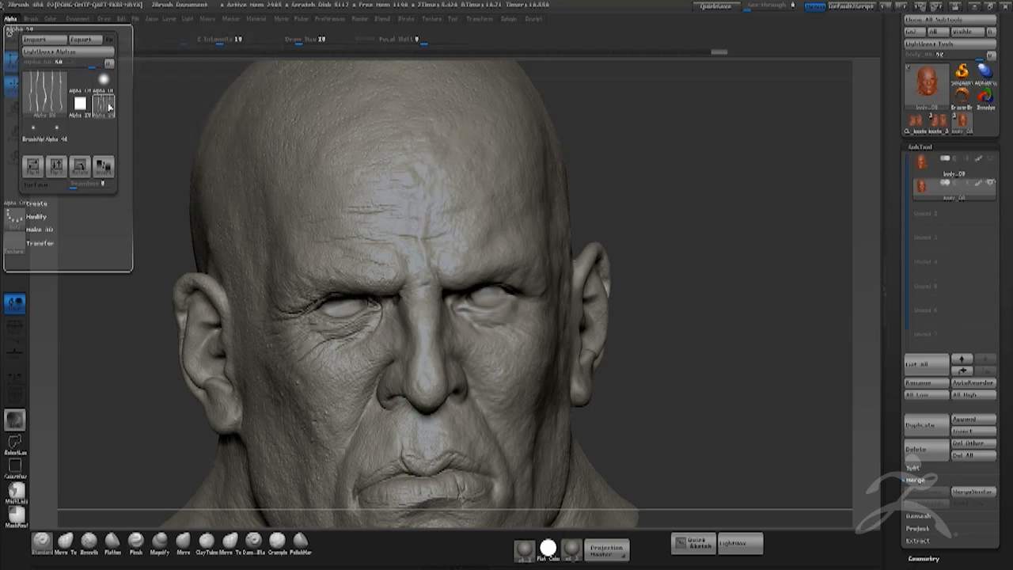
Lower the Standard brush's Z intensity to 8 and apply the line alpha to the character's left cheek.
left_click_drag(732, 318, 756, 324)
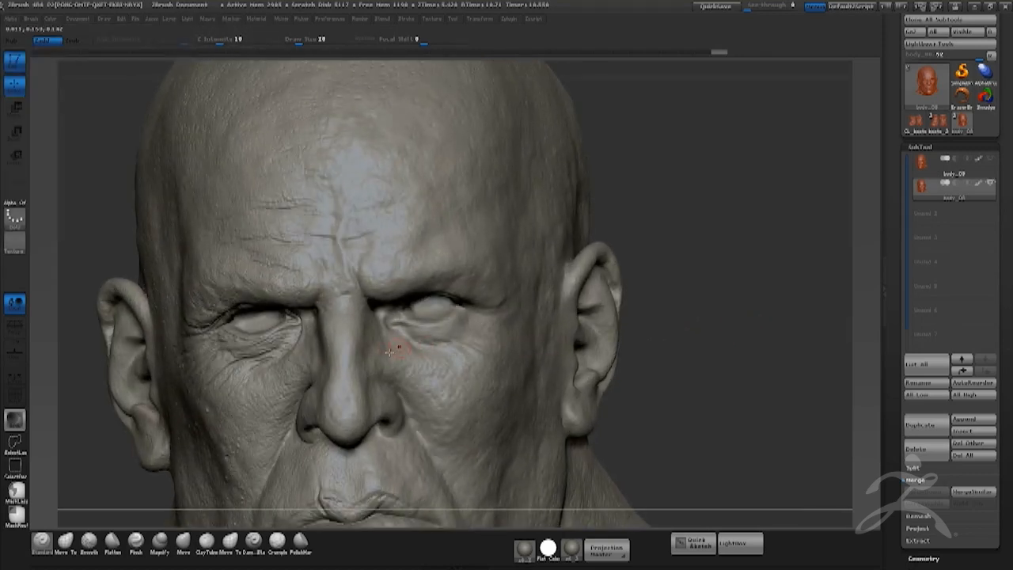
key("space")
left_click_drag(446, 367, 450, 371)
mouse_move(711, 348)
left_mouse_down()
mouse_move(716, 291)
mouse_move(689, 372)
left_mouse_up()
key("space")
left_click(723, 345)
left_click_drag(731, 336, 796, 319, "alt")
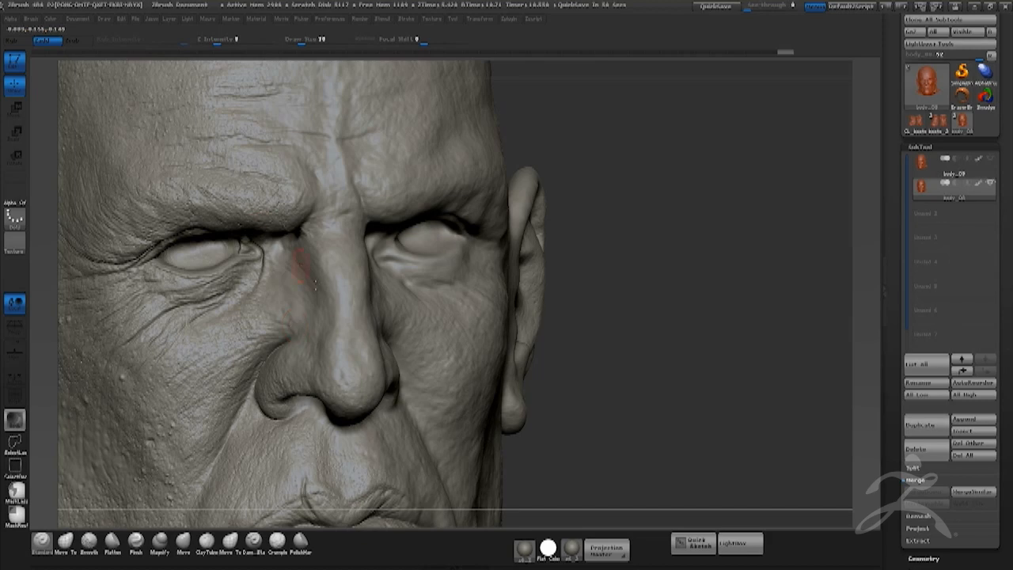
Enlarge the draw size and brush faint line texture onto the right side of the nose, beside the inner eye corner.
left_click_drag(634, 267, 522, 276)
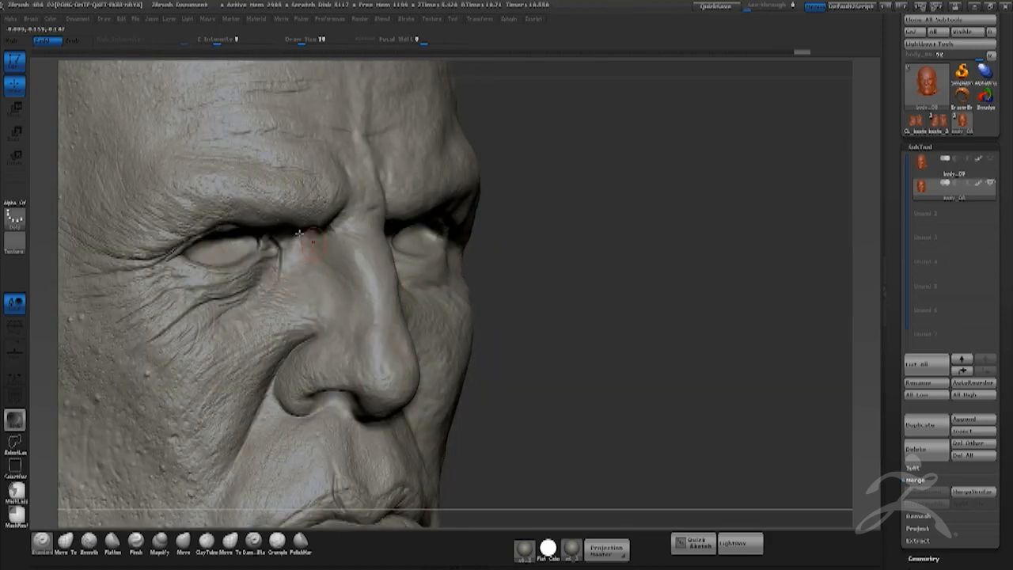
key("space")
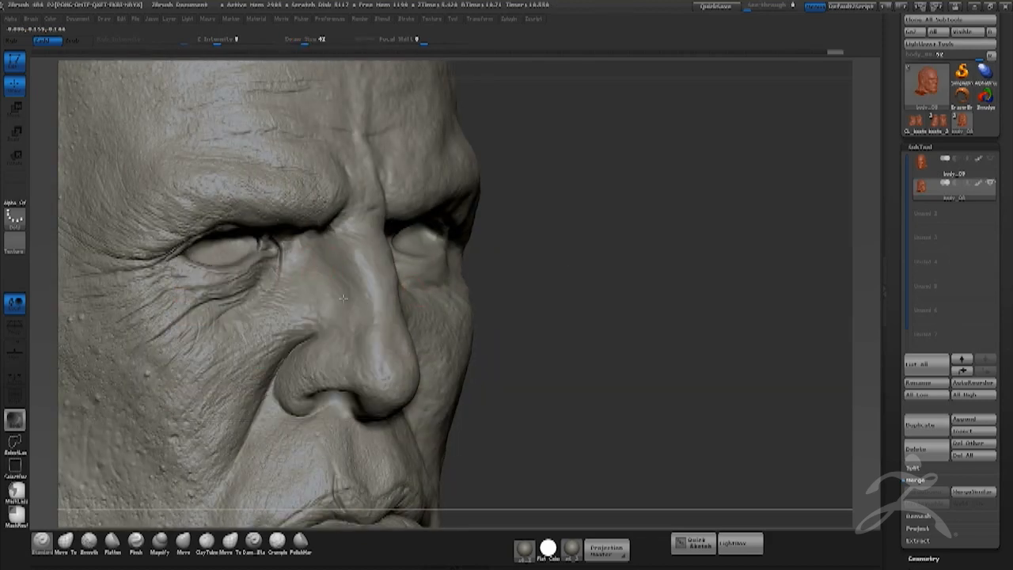
left_click_drag(355, 294, 366, 290)
mouse_move(298, 291)
left_mouse_down()
mouse_move(315, 295)
mouse_move(279, 277)
mouse_move(293, 238)
left_mouse_up()
left_click_drag(310, 271, 299, 263)
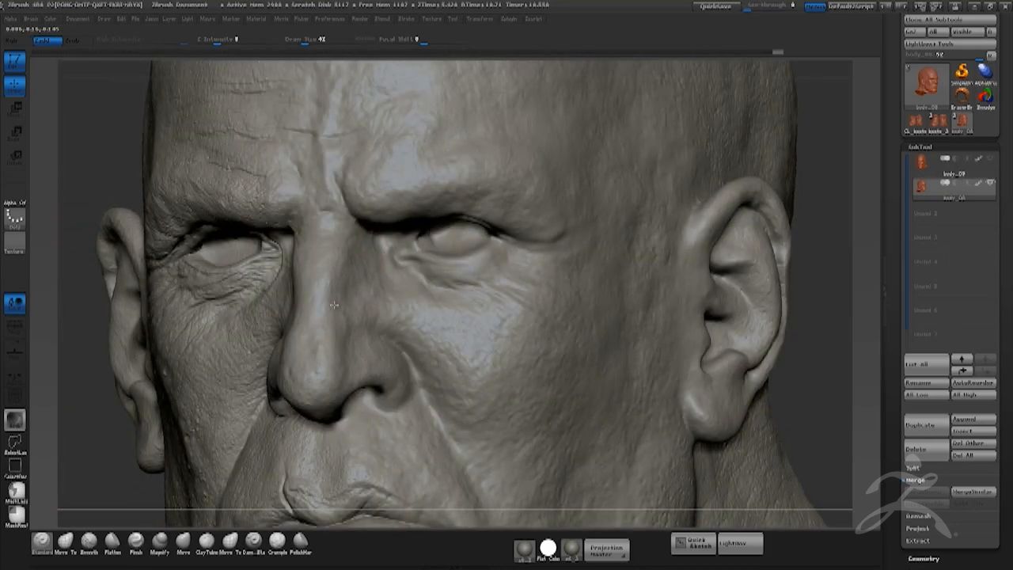
Brush the same line texture over the left side of the nose, the nostril area and the left cheek.
left_click_drag(334, 305, 357, 269)
left_click_drag(371, 311, 366, 226)
mouse_move(347, 362)
left_mouse_down()
mouse_move(370, 301)
mouse_move(389, 330)
left_mouse_up()
left_click_drag(428, 372, 400, 350)
left_click_drag(478, 417, 467, 434)
Change the brush's stroke type to Color Spray and spray skin texture over the left cheek toward the ear with a larger draw size.
left_click(14, 215)
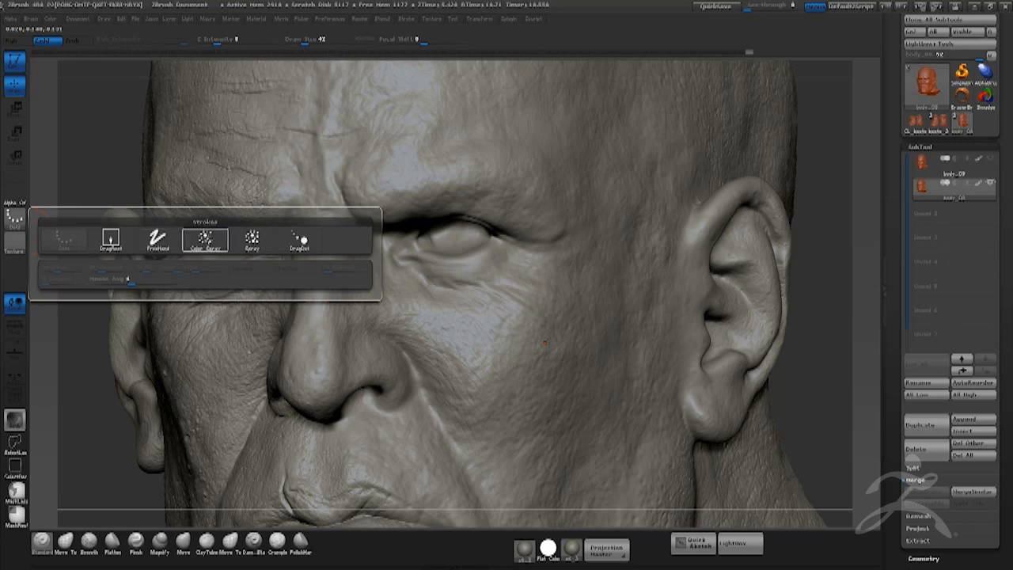
left_click(205, 237)
left_click_drag(810, 236, 719, 226)
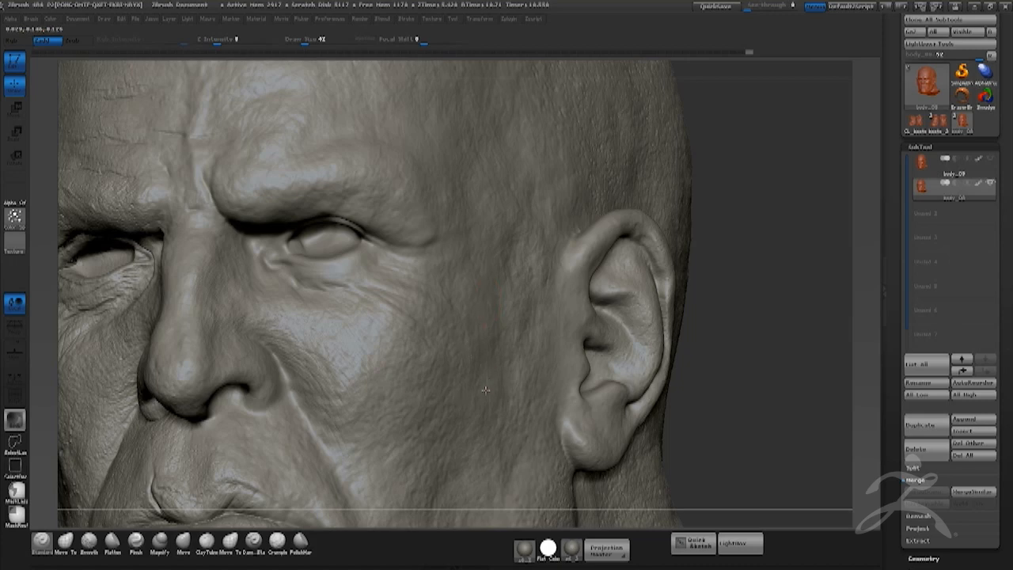
left_click_drag(760, 346, 504, 348)
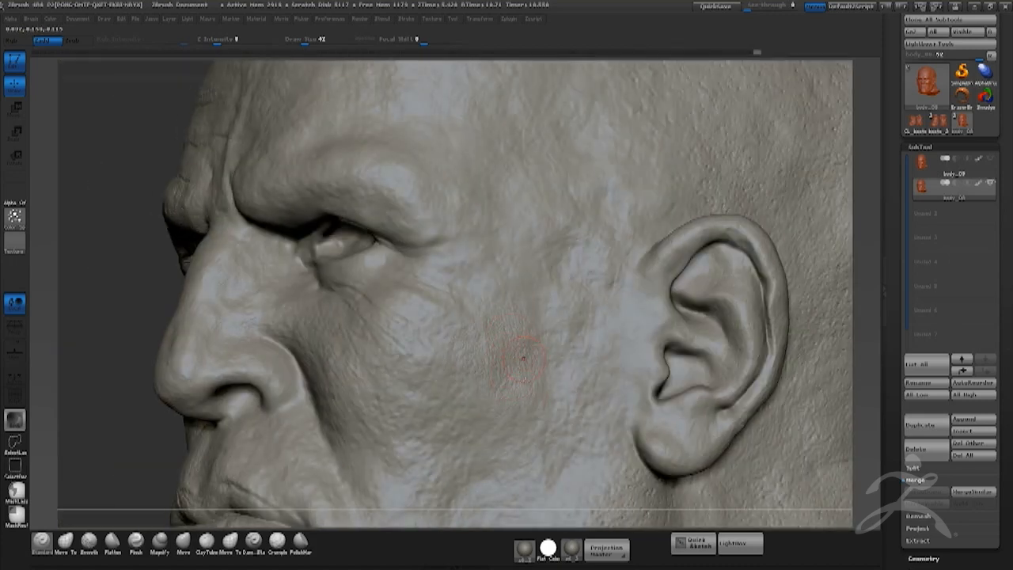
left_click_drag(112, 327, 123, 330, "alt")
key("space")
left_click_drag(492, 303, 498, 303)
key("shift")
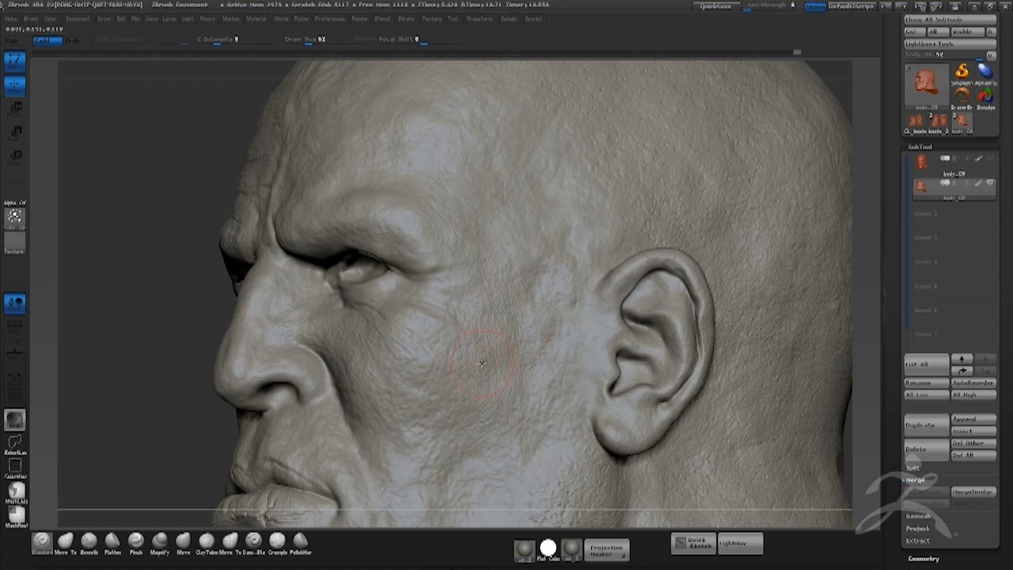
mouse_move(129, 353)
left_mouse_down()
mouse_move(139, 360)
mouse_move(798, 274)
mouse_move(783, 290)
left_mouse_up()
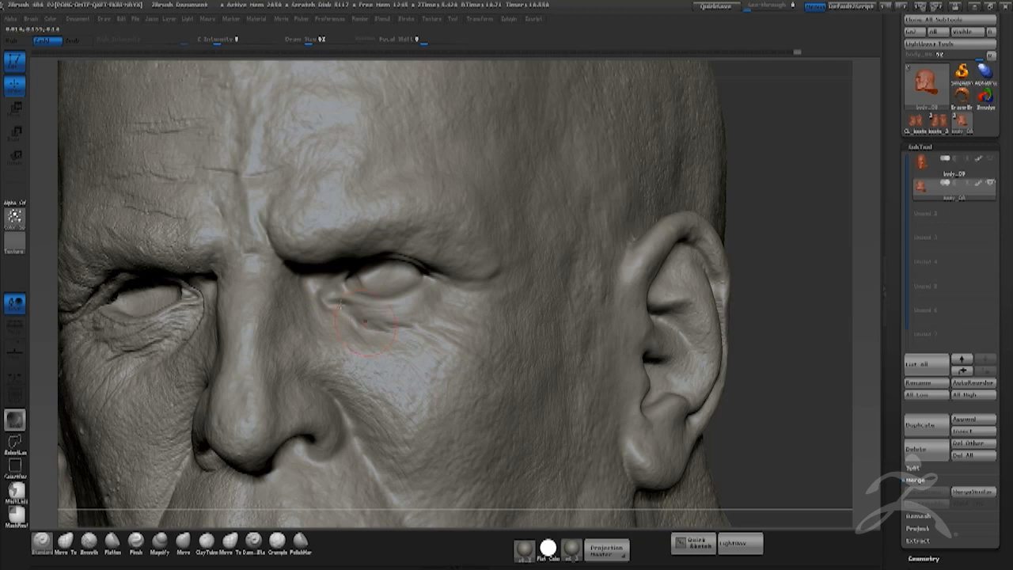
Reduce the draw size and spray line texture from below the left eye out across the cheekbone.
mouse_move(776, 190)
left_mouse_down()
mouse_move(409, 303)
mouse_move(417, 307)
left_mouse_up()
key("space")
left_click(408, 303)
mouse_move(338, 303)
left_mouse_down()
mouse_move(314, 294)
mouse_move(324, 260)
left_mouse_up()
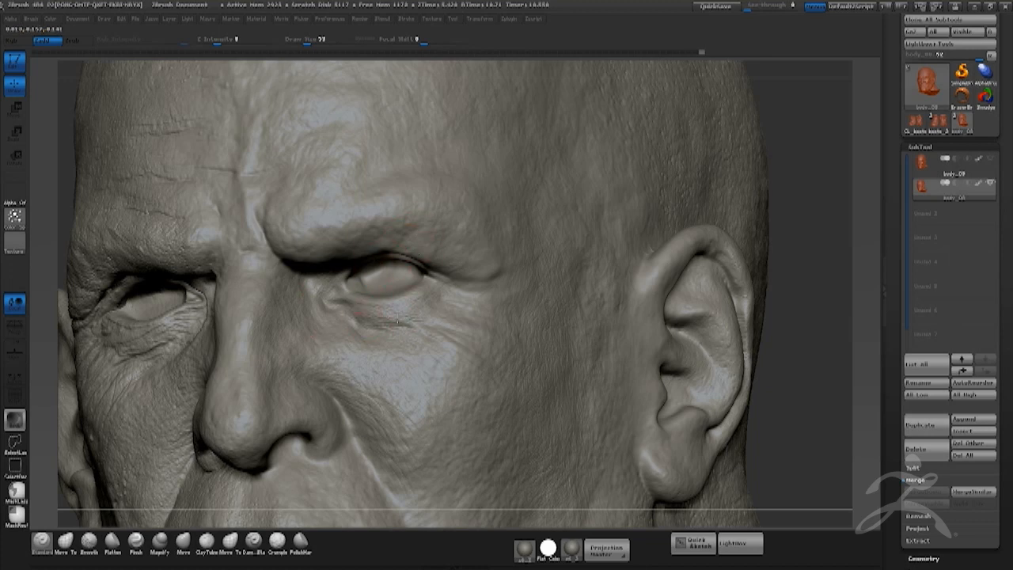
mouse_move(445, 335)
left_mouse_down()
mouse_move(421, 329)
mouse_move(536, 350)
left_mouse_up()
Turn the Standard brush's alpha off.
key("space")
key("space")
key("space")
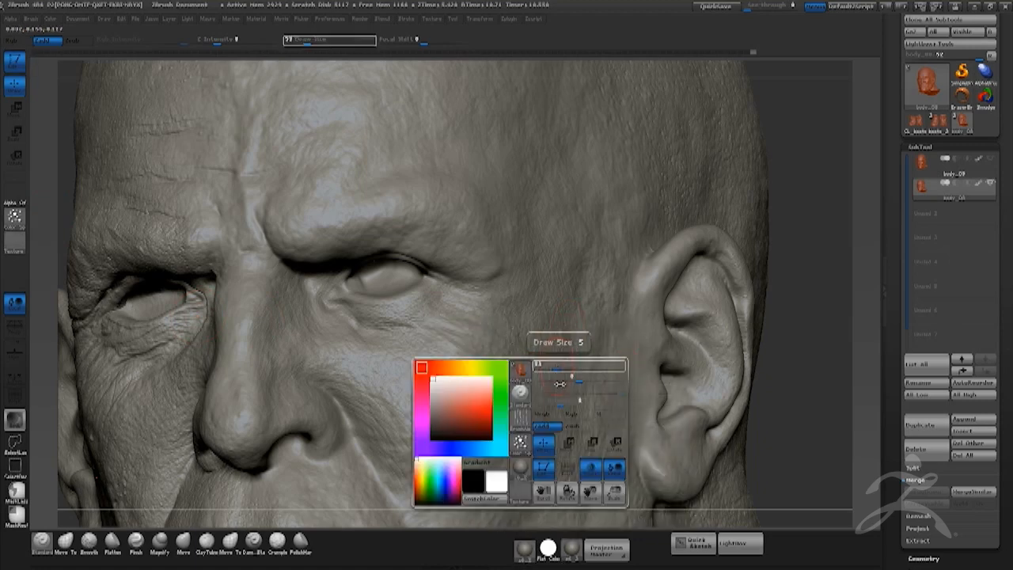
left_click(519, 438)
left_click(34, 353)
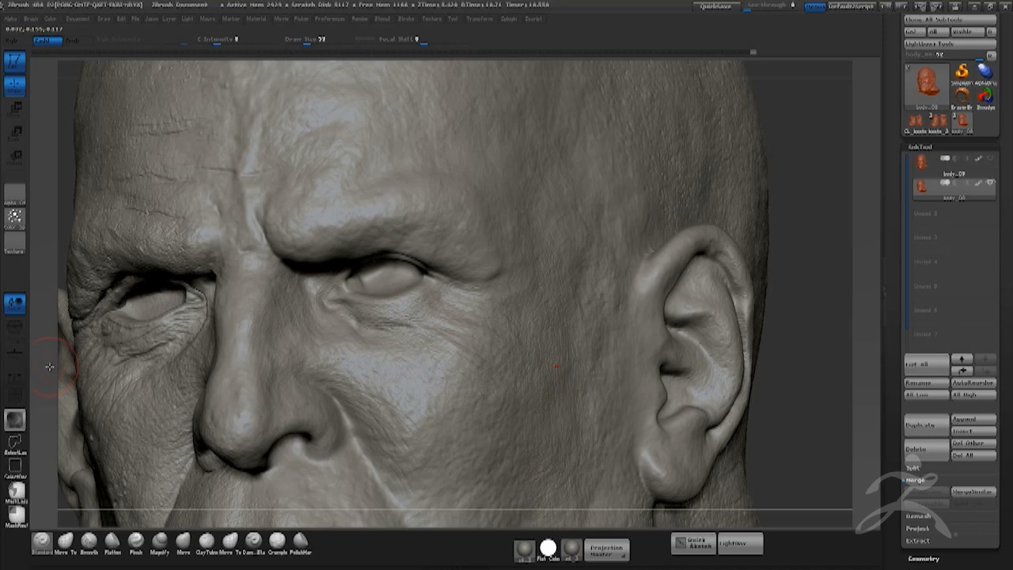
Reduce the draw size and spray small skin bumps under the left eye and on the upper cheek.
key("space")
left_click(481, 288)
mouse_move(816, 277)
left_mouse_down("alt")
mouse_move(837, 266)
mouse_move(823, 280)
left_mouse_up("alt")
key("space")
left_click(388, 350)
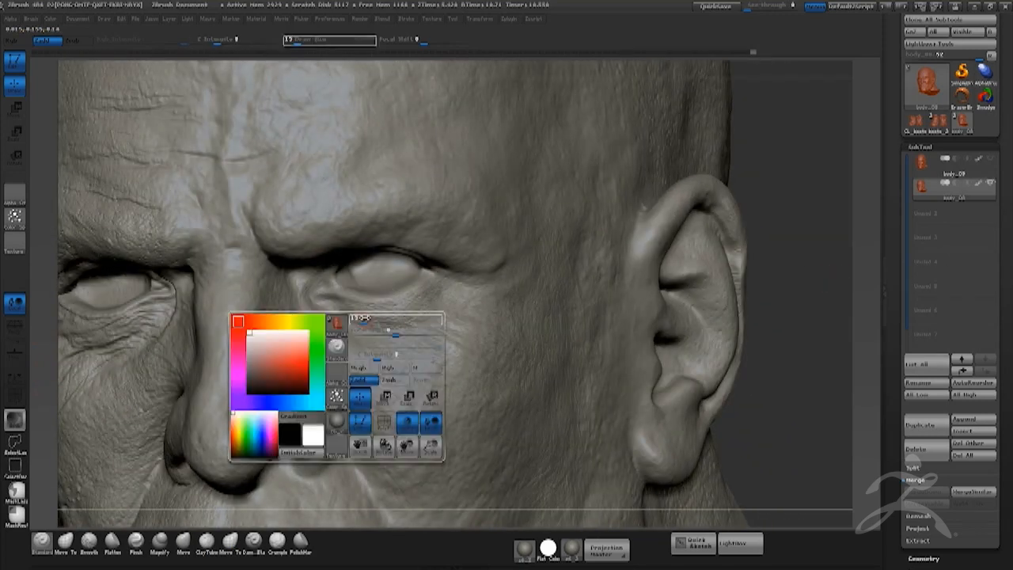
left_click_drag(364, 314, 388, 321)
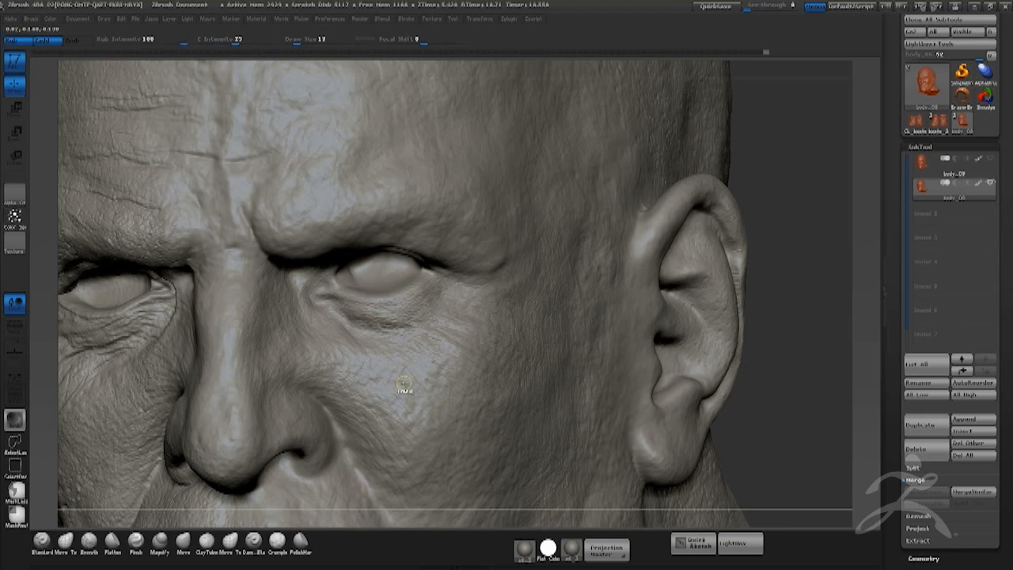
key("space")
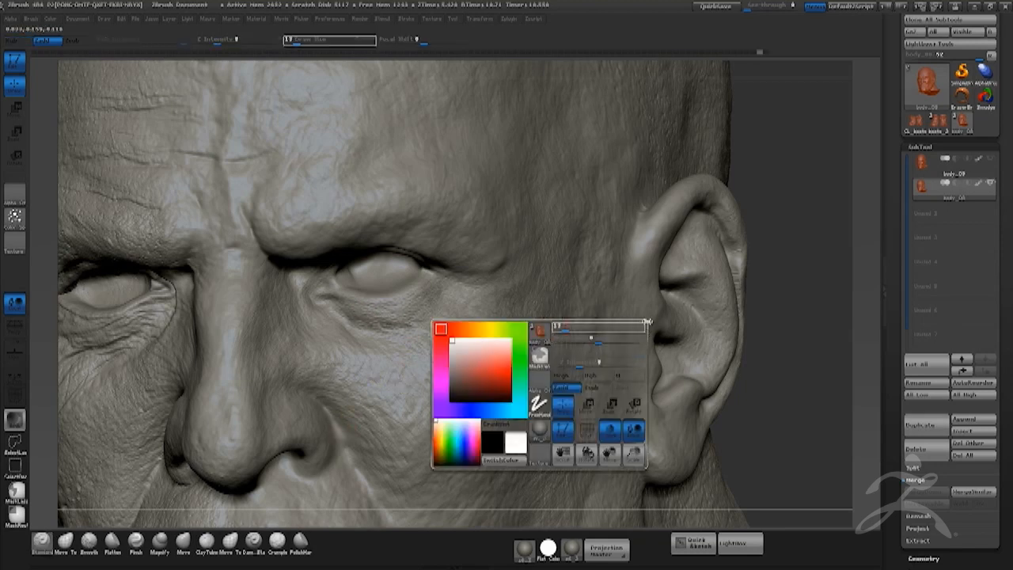
key("space")
left_click_drag(391, 326, 385, 326)
Set the draw size to 4 and the Z intensity to 19, and stipple tiny bumps across the left cheek.
key("space")
left_click(497, 287)
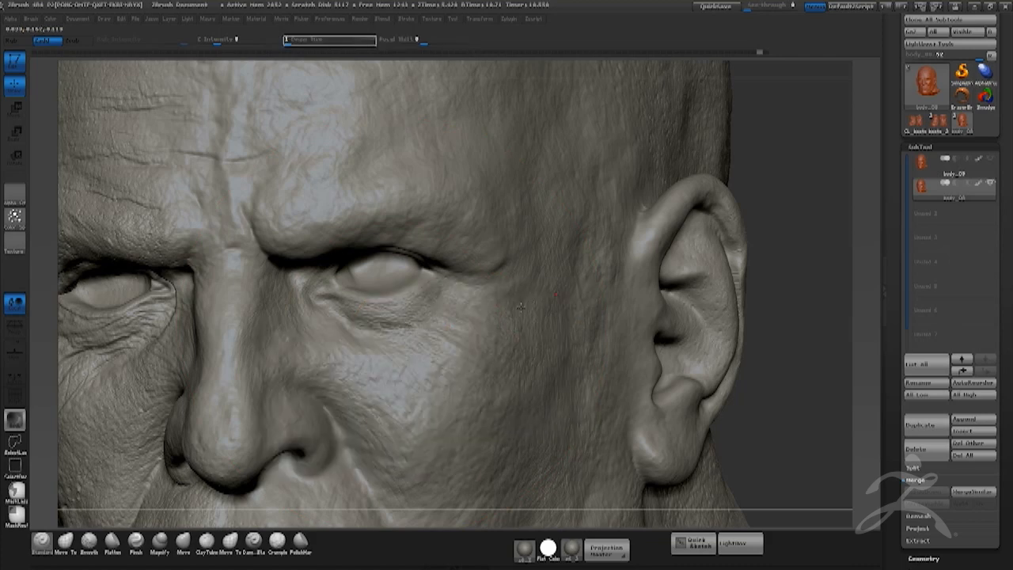
key("space")
key("space")
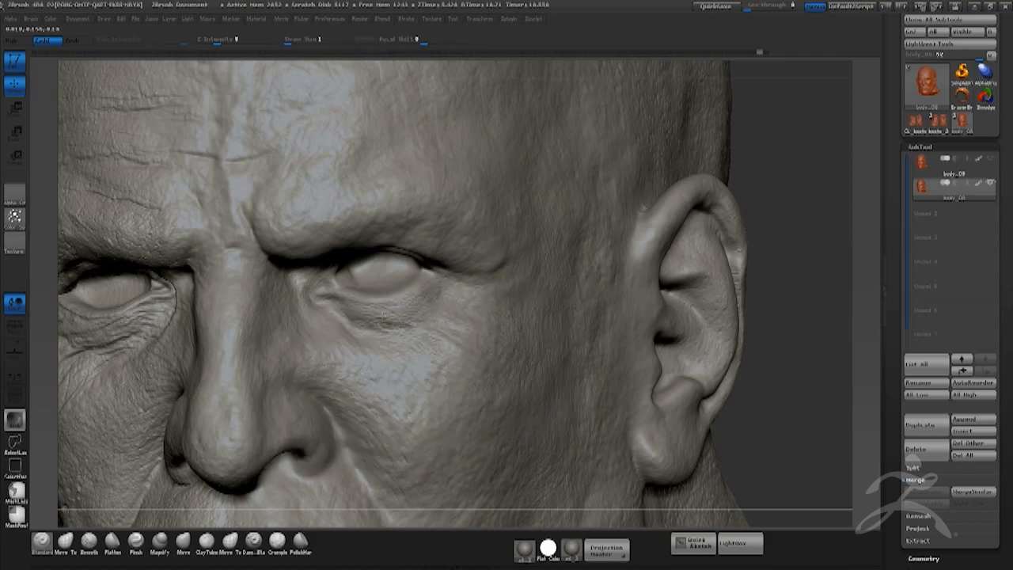
key("space")
key("space")
left_click_drag(448, 385, 459, 385)
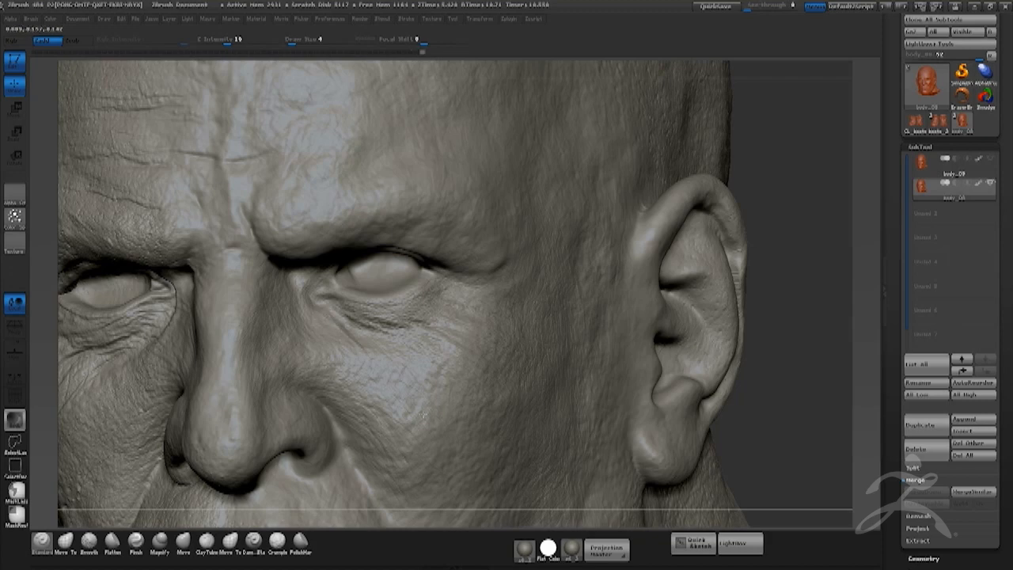
Raise the draw size to 9 and spray bumps around the left eye bag and cheek, smoothing beside the inner eye corner.
mouse_move(755, 225)
left_mouse_down("alt")
mouse_move(719, 242)
mouse_move(703, 295)
mouse_move(663, 277)
left_mouse_up("alt")
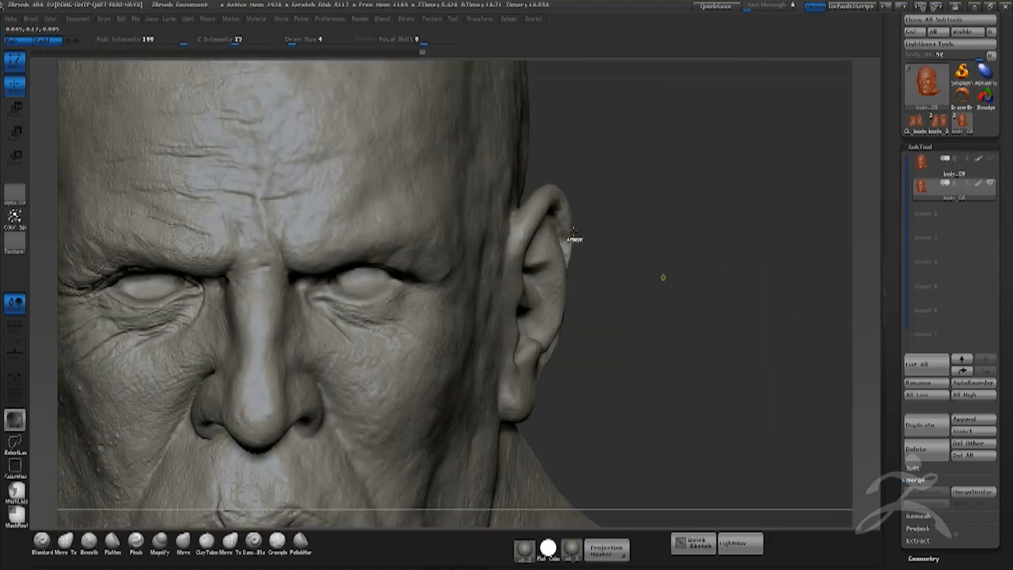
left_click_drag(636, 234, 590, 237)
key("space")
left_click(308, 289)
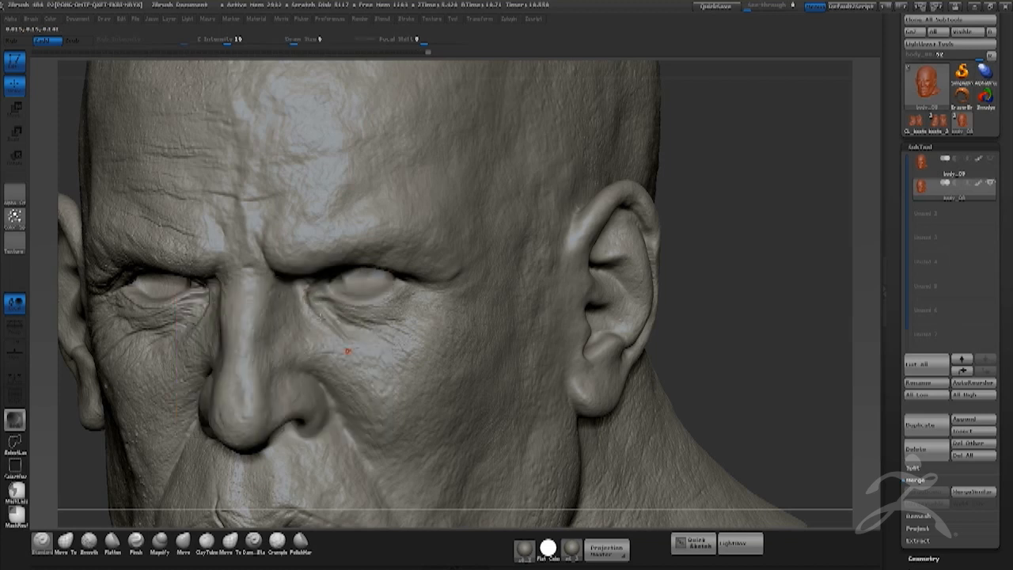
key("shift")
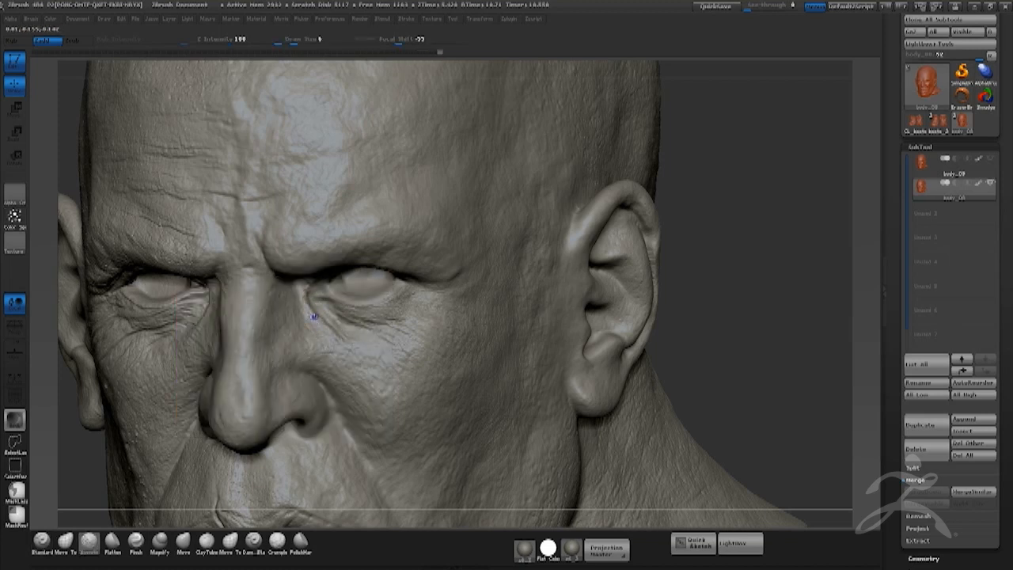
mouse_move(714, 294)
left_mouse_down("alt")
mouse_move(707, 284)
mouse_move(690, 324)
left_mouse_up("alt")
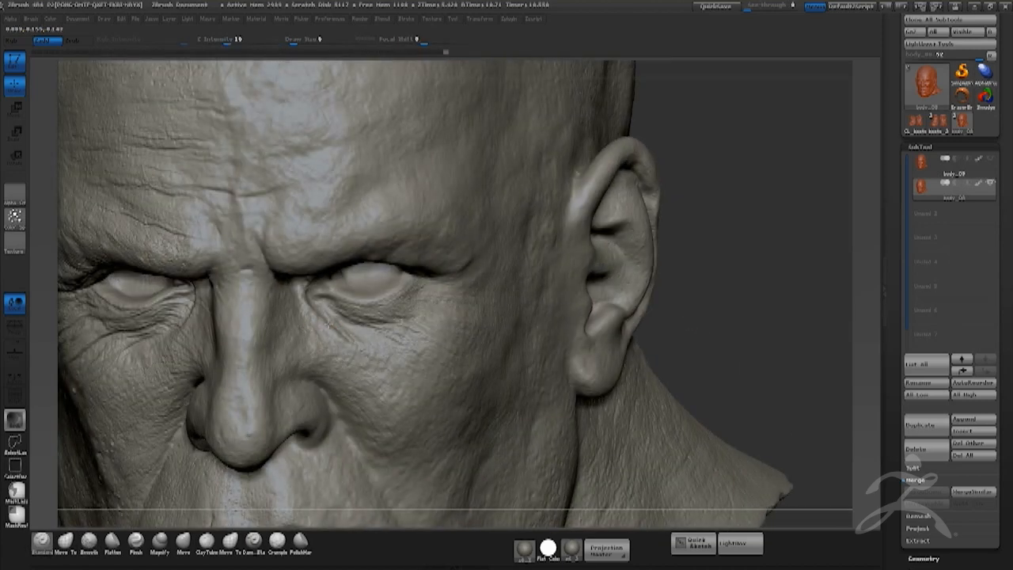
left_click_drag(685, 262, 663, 294, "alt")
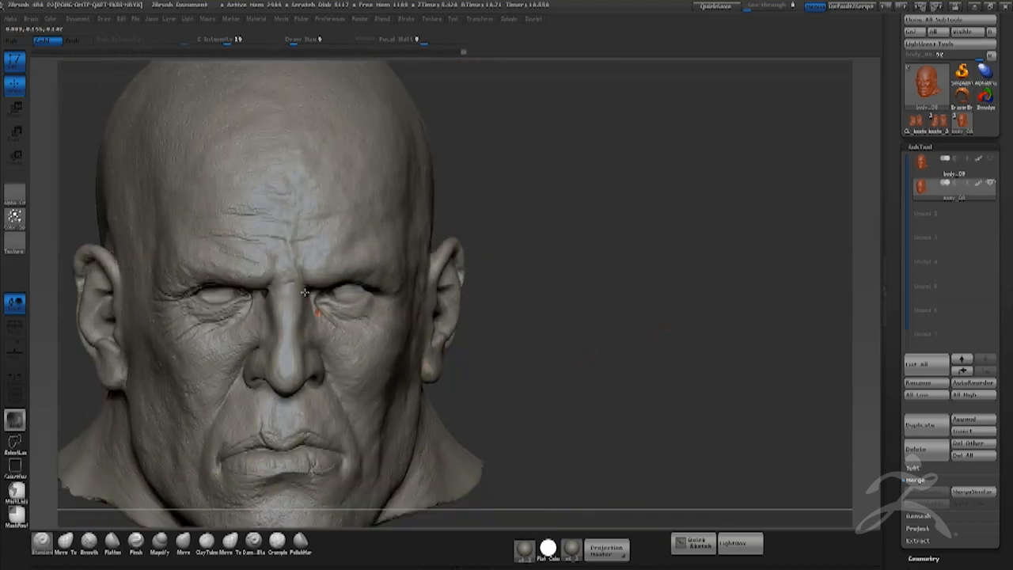
left_click_drag(610, 349, 403, 382, "alt")
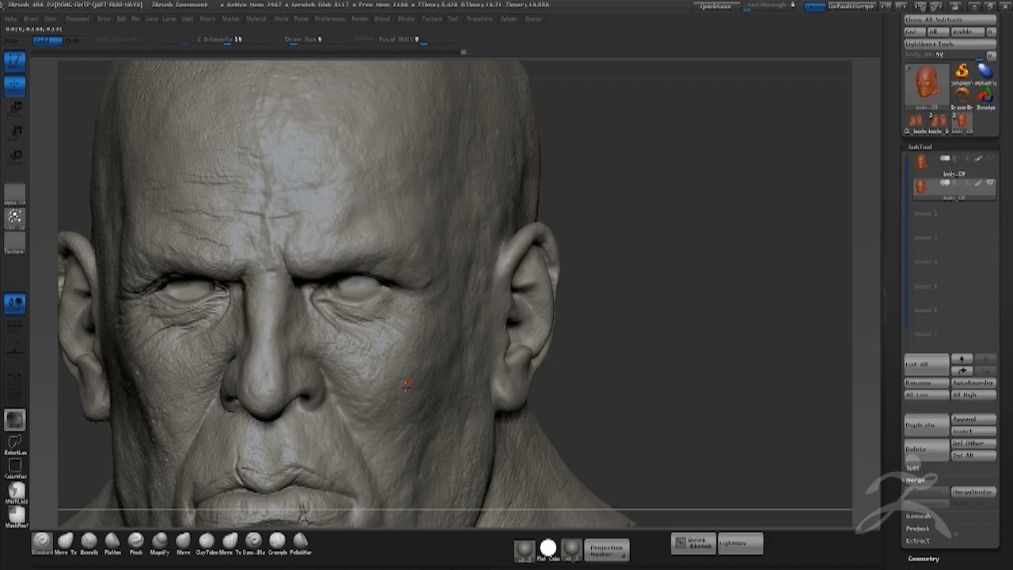
left_click_drag(699, 317, 615, 326)
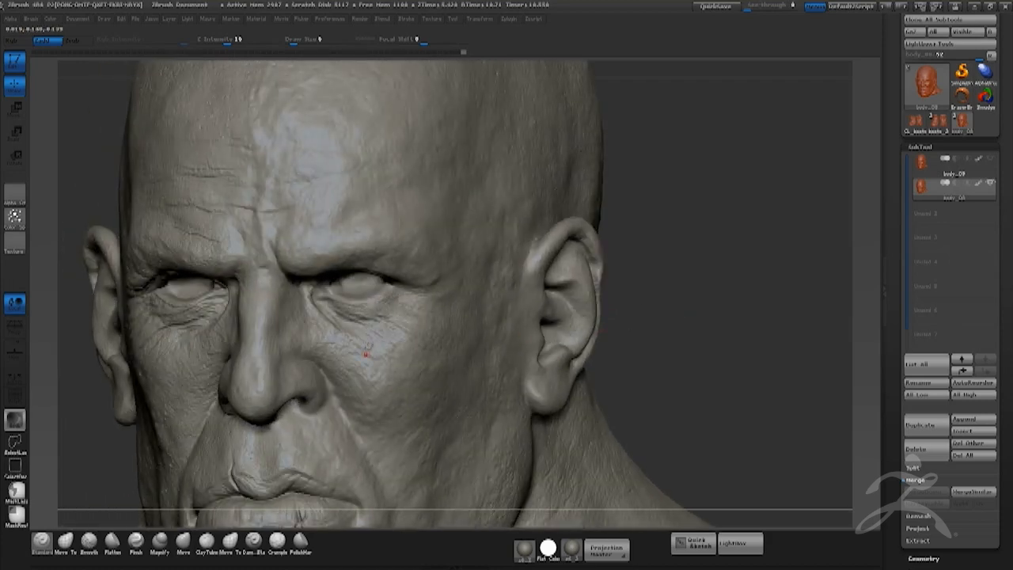
Switch to the ClayTubes brush, adjust its draw size and build up a little volume on the left cheek.
left_click(207, 541)
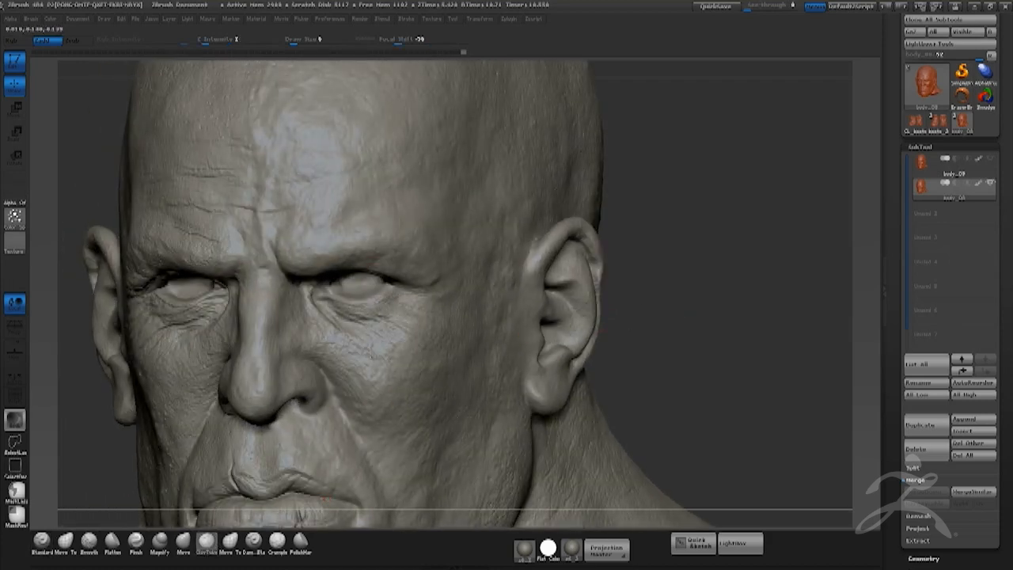
key("space")
left_click_drag(377, 353, 383, 352)
left_click_drag(633, 261, 696, 287)
Return to the Standard brush and load the small soft-dot Alpha 46.
left_click(42, 542)
left_click(44, 547)
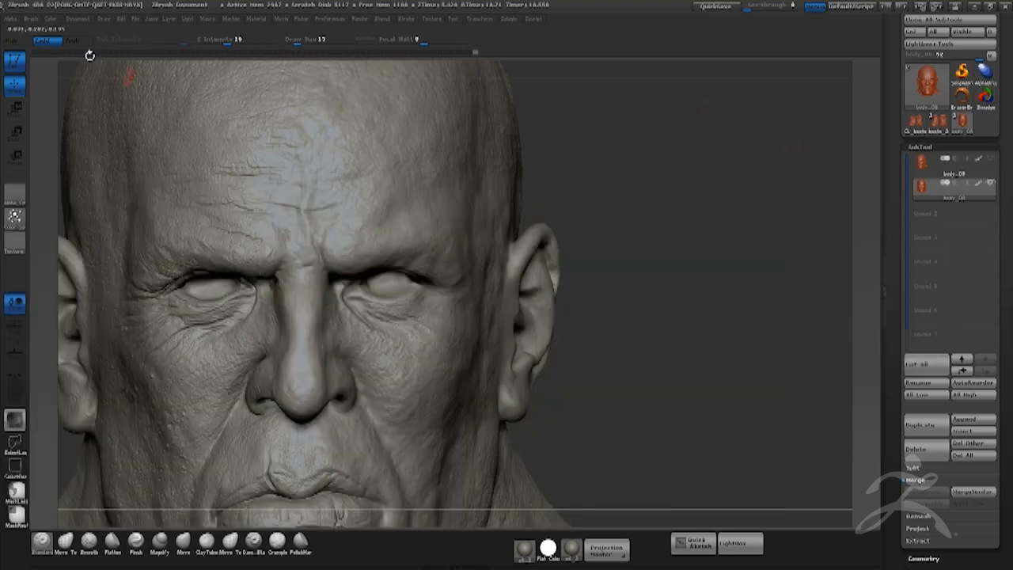
left_click(11, 19)
left_click(11, 19)
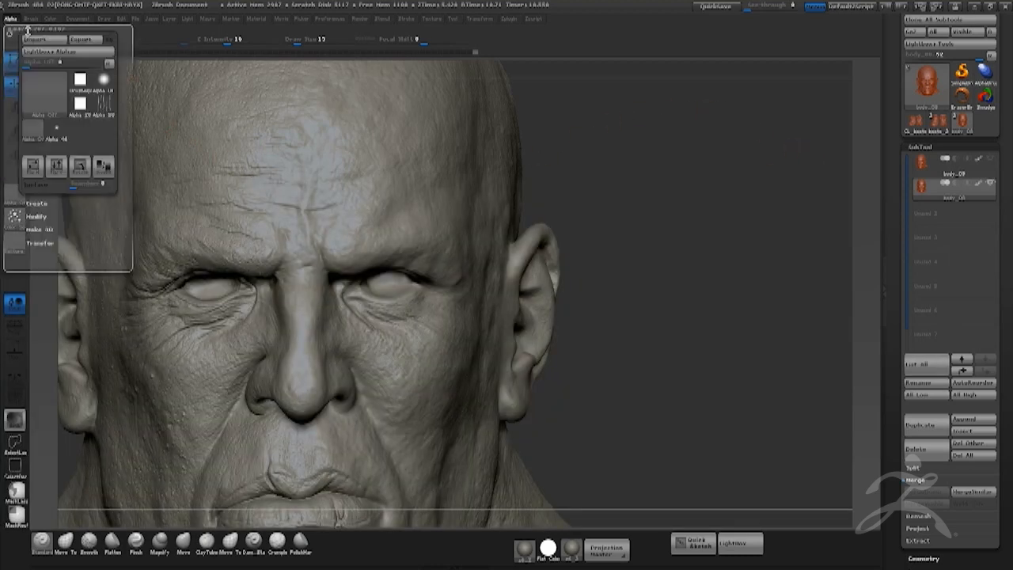
left_click(80, 81)
left_click(80, 83)
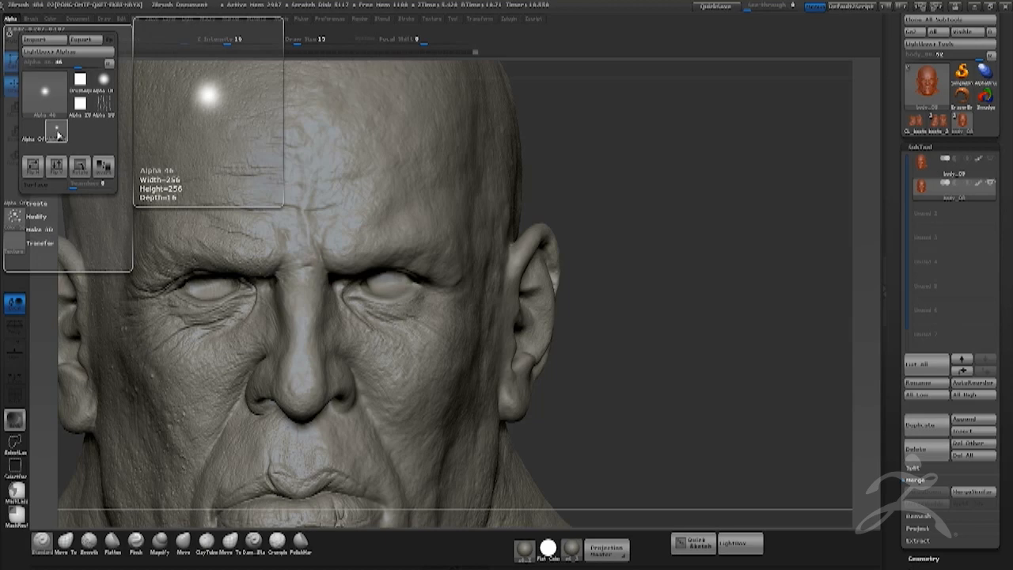
Set the draw size to 20 and spray pore detail over the left side of the face and the forehead.
left_click_drag(654, 251, 553, 255)
key("space")
left_click(455, 332)
type("20")
key("Return")
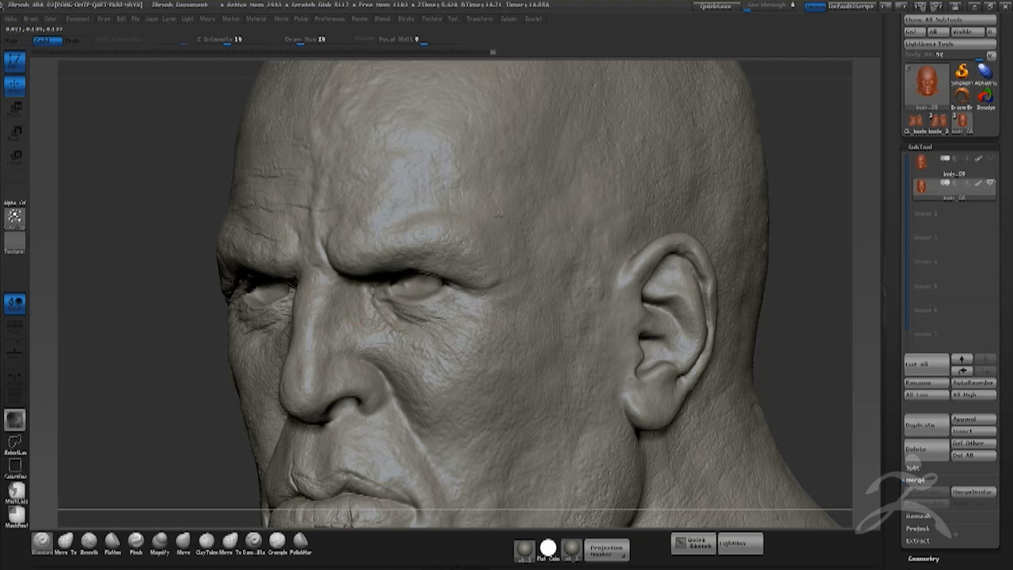
left_click_drag(840, 356, 609, 367, "alt")
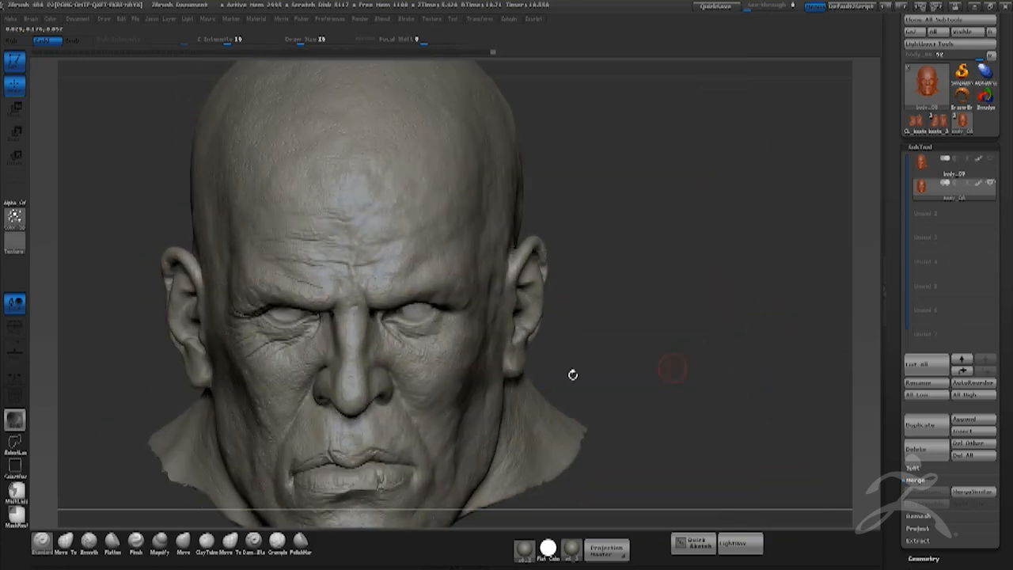
left_click_drag(724, 375, 729, 336)
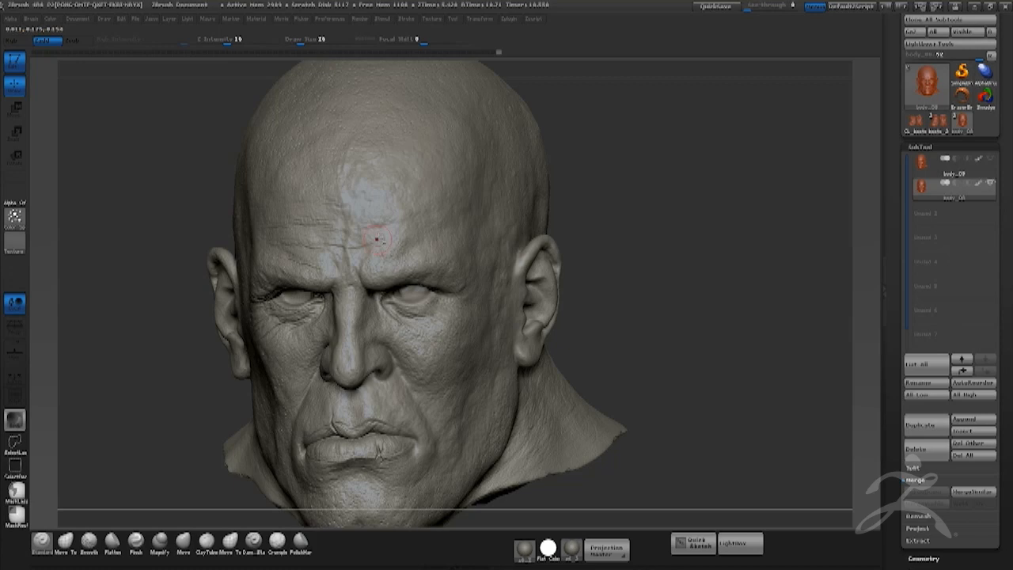